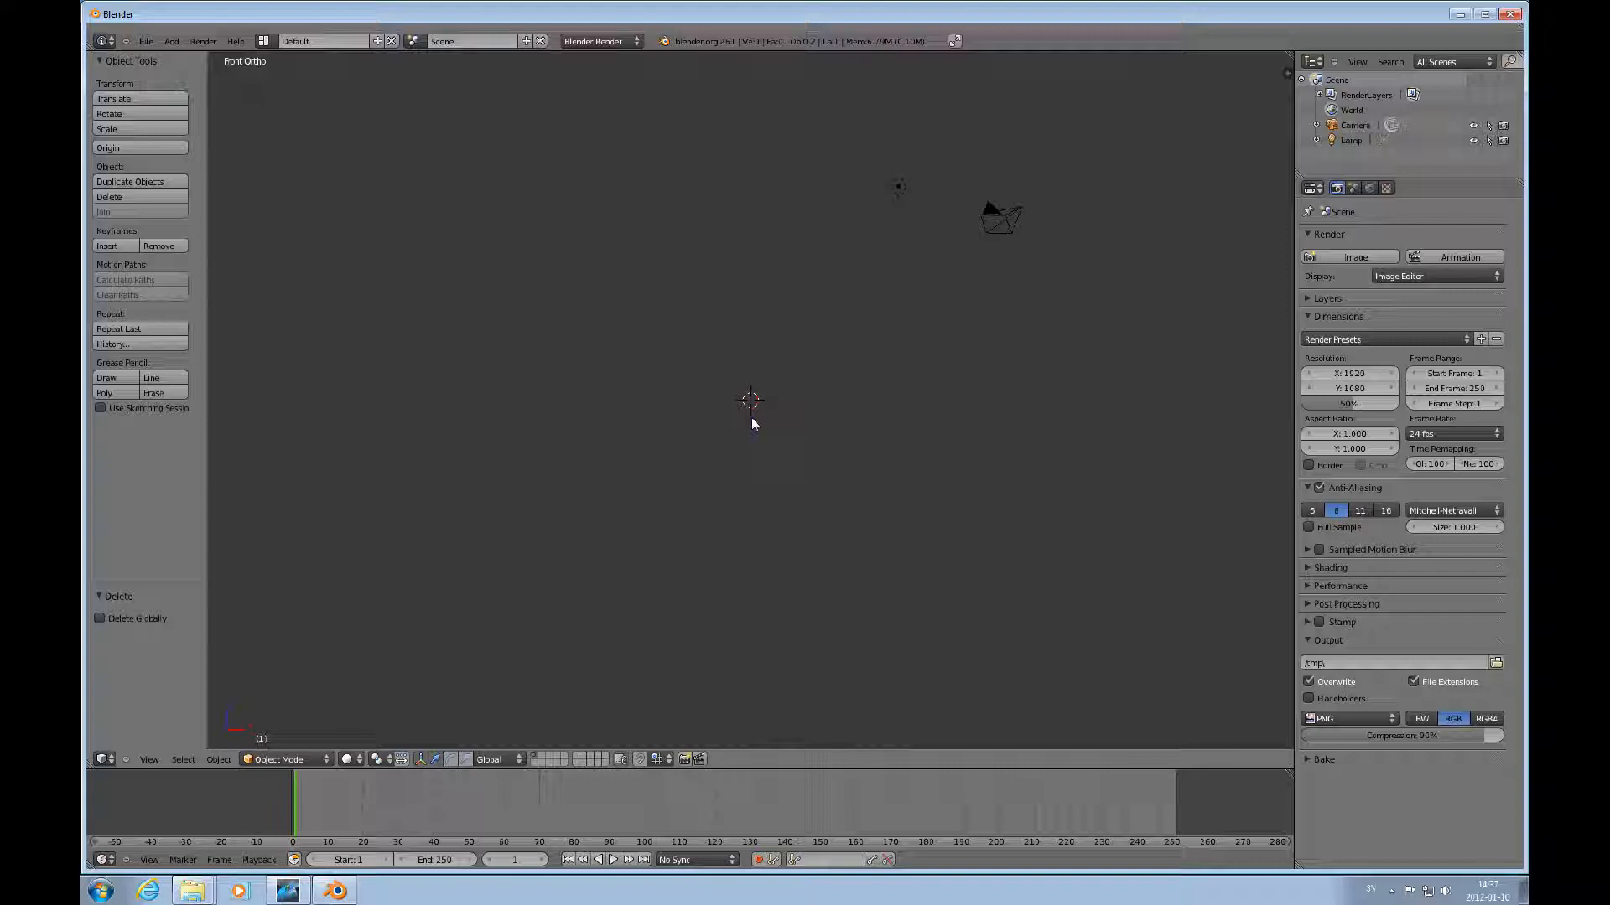
Add a text object at the 3D cursor in the front view.
{"action": "scroll", "coordinate": [765, 424], "scroll_direction": "up", "scroll_amount": 3}
{"action": "key", "text": "shift+a"}
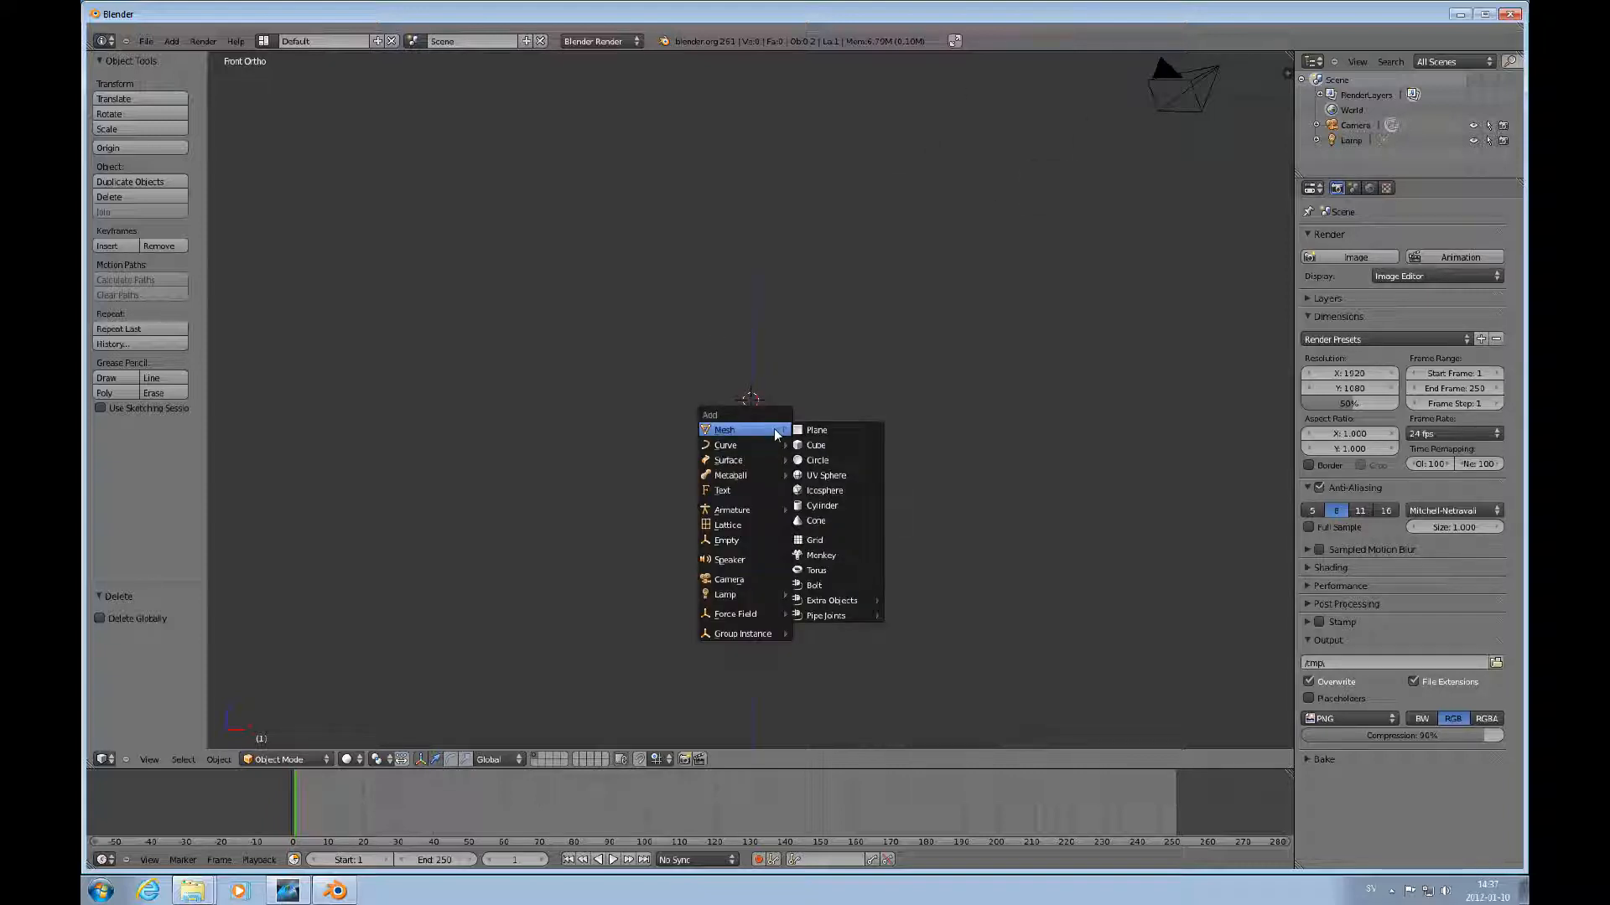
{"action": "left_click", "coordinate": [724, 491]}
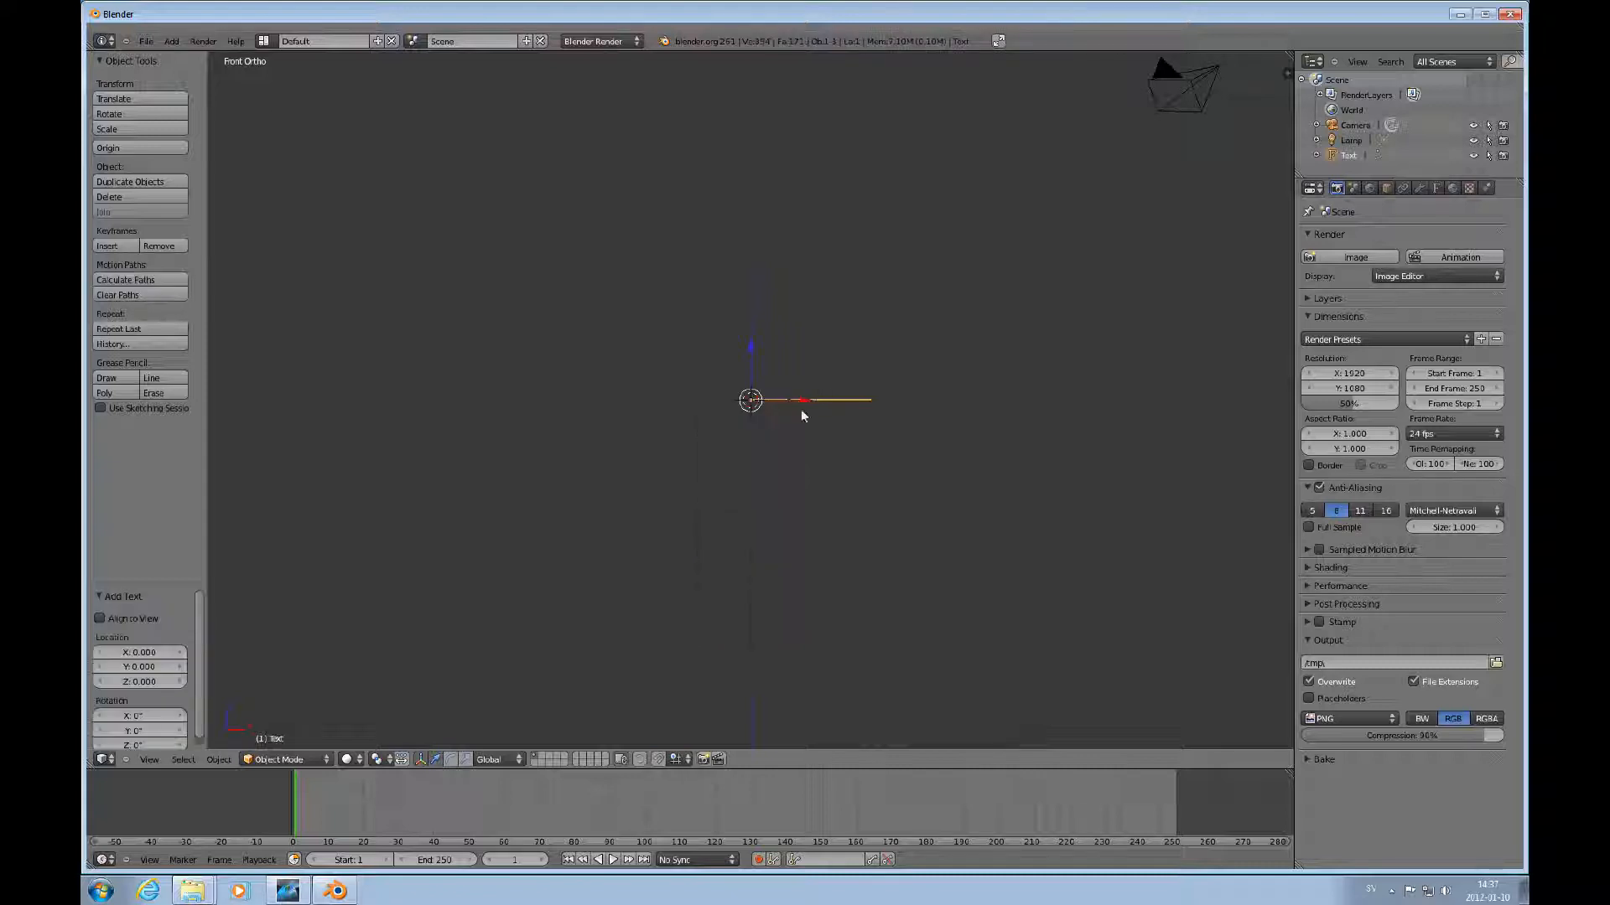
Rotate the text object 90 degrees about the X axis.
{"action": "type", "text": "rx"}
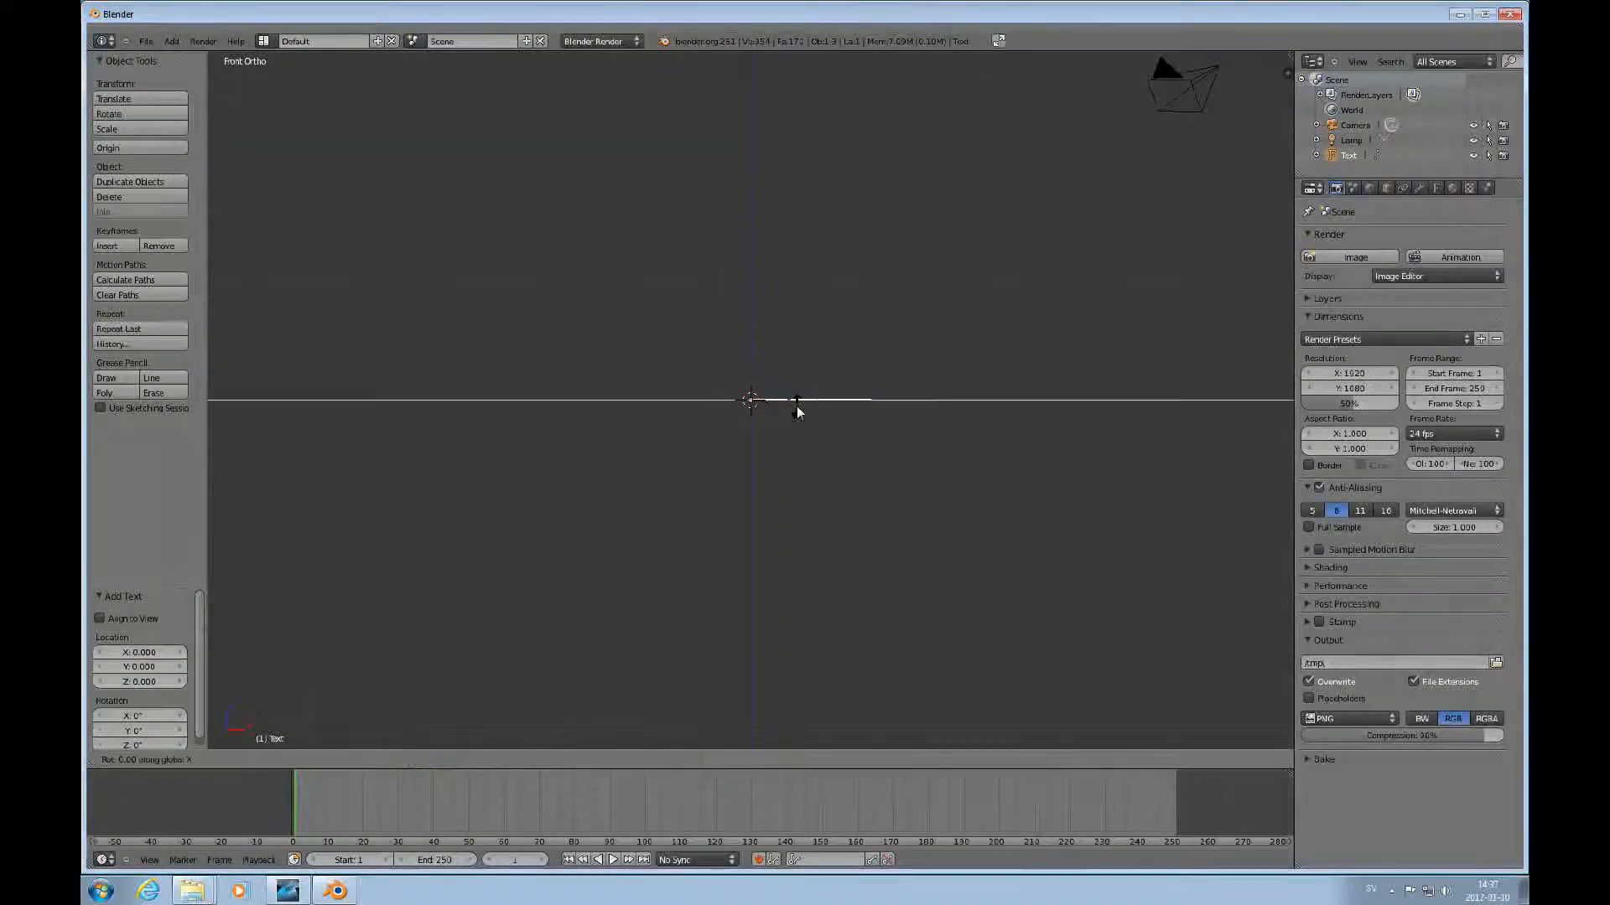
{"action": "type", "text": "90"}
{"action": "key", "text": "Return"}
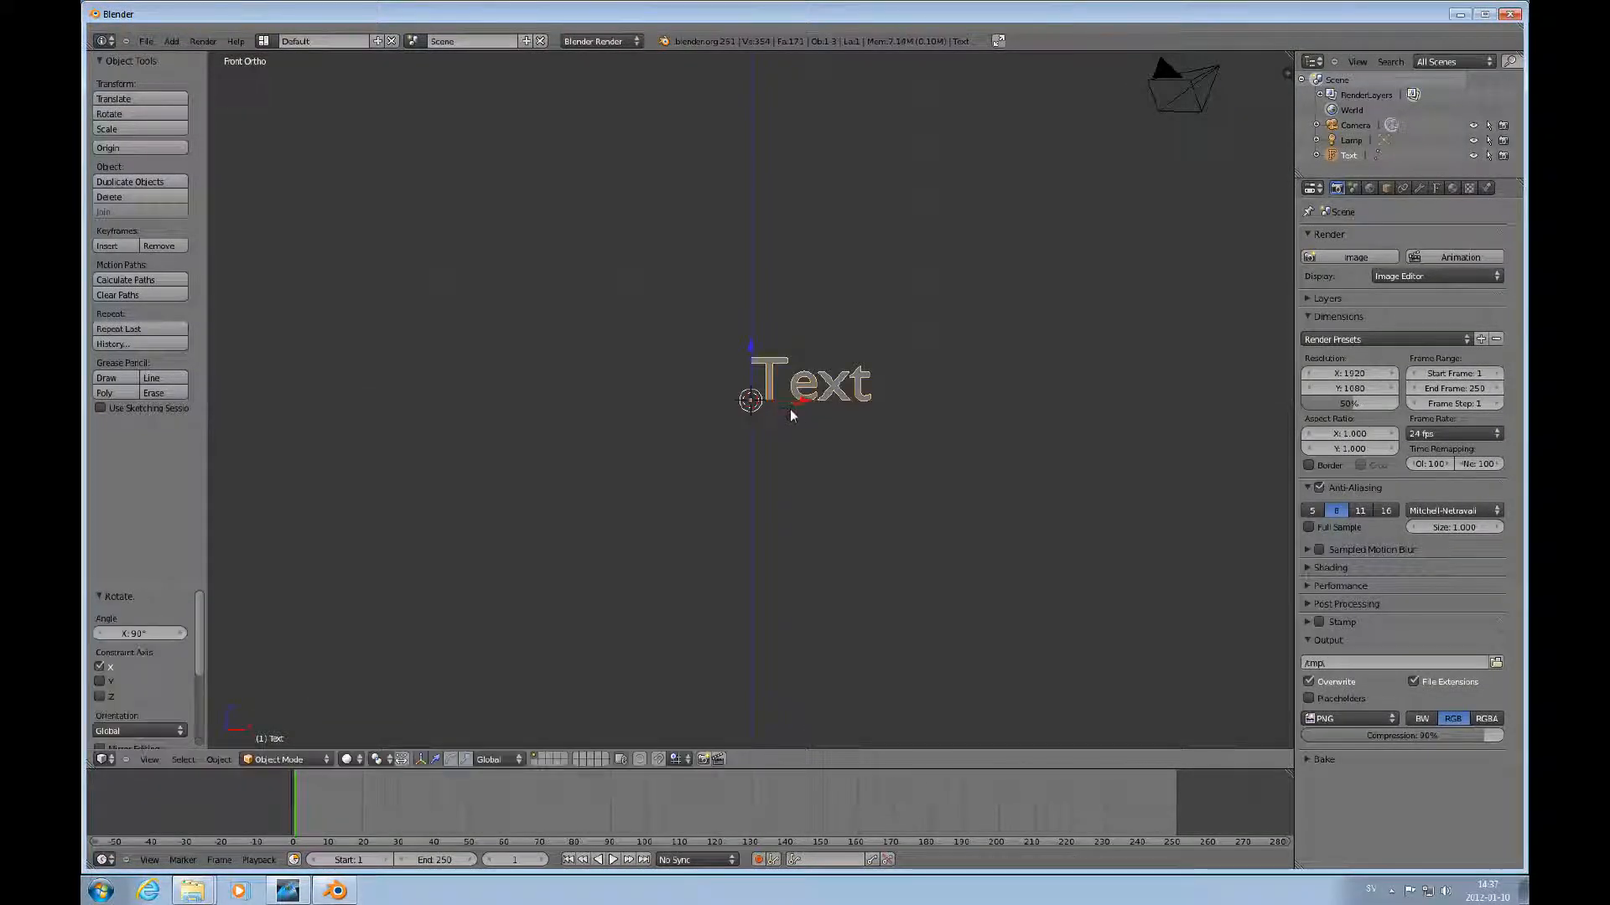
Edit the text object so it reads "This is a sideways scrolling text".
{"action": "key", "text": "Tab"}
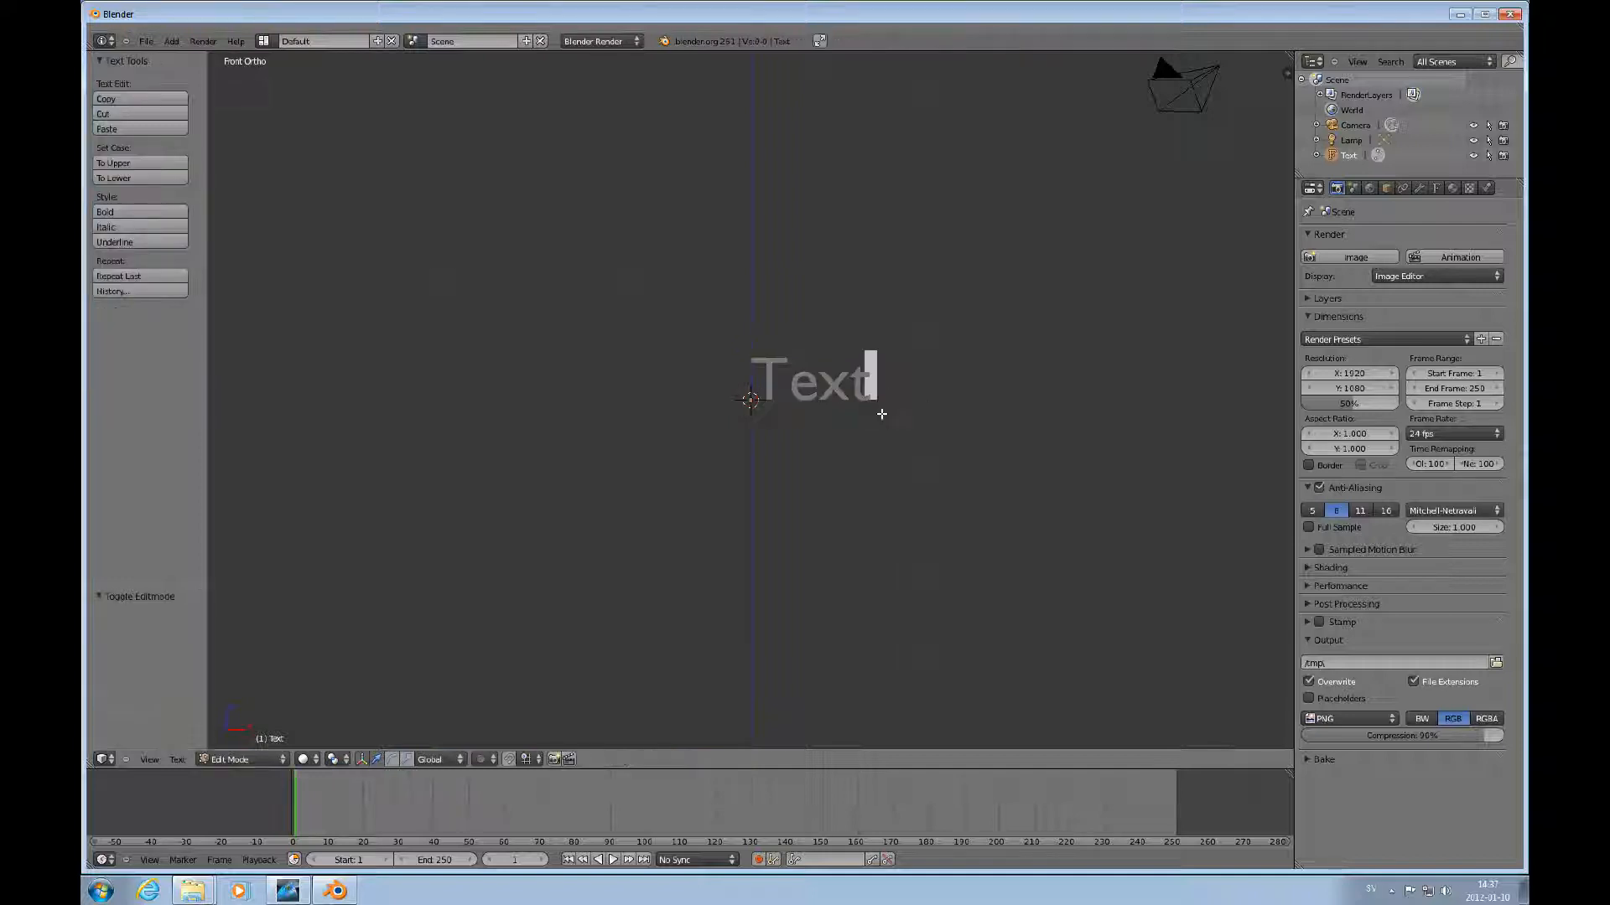
{"action": "key", "text": "BackSpace"}
{"action": "key", "text": "BackSpace"}
{"action": "key", "text": "BackSpace"}
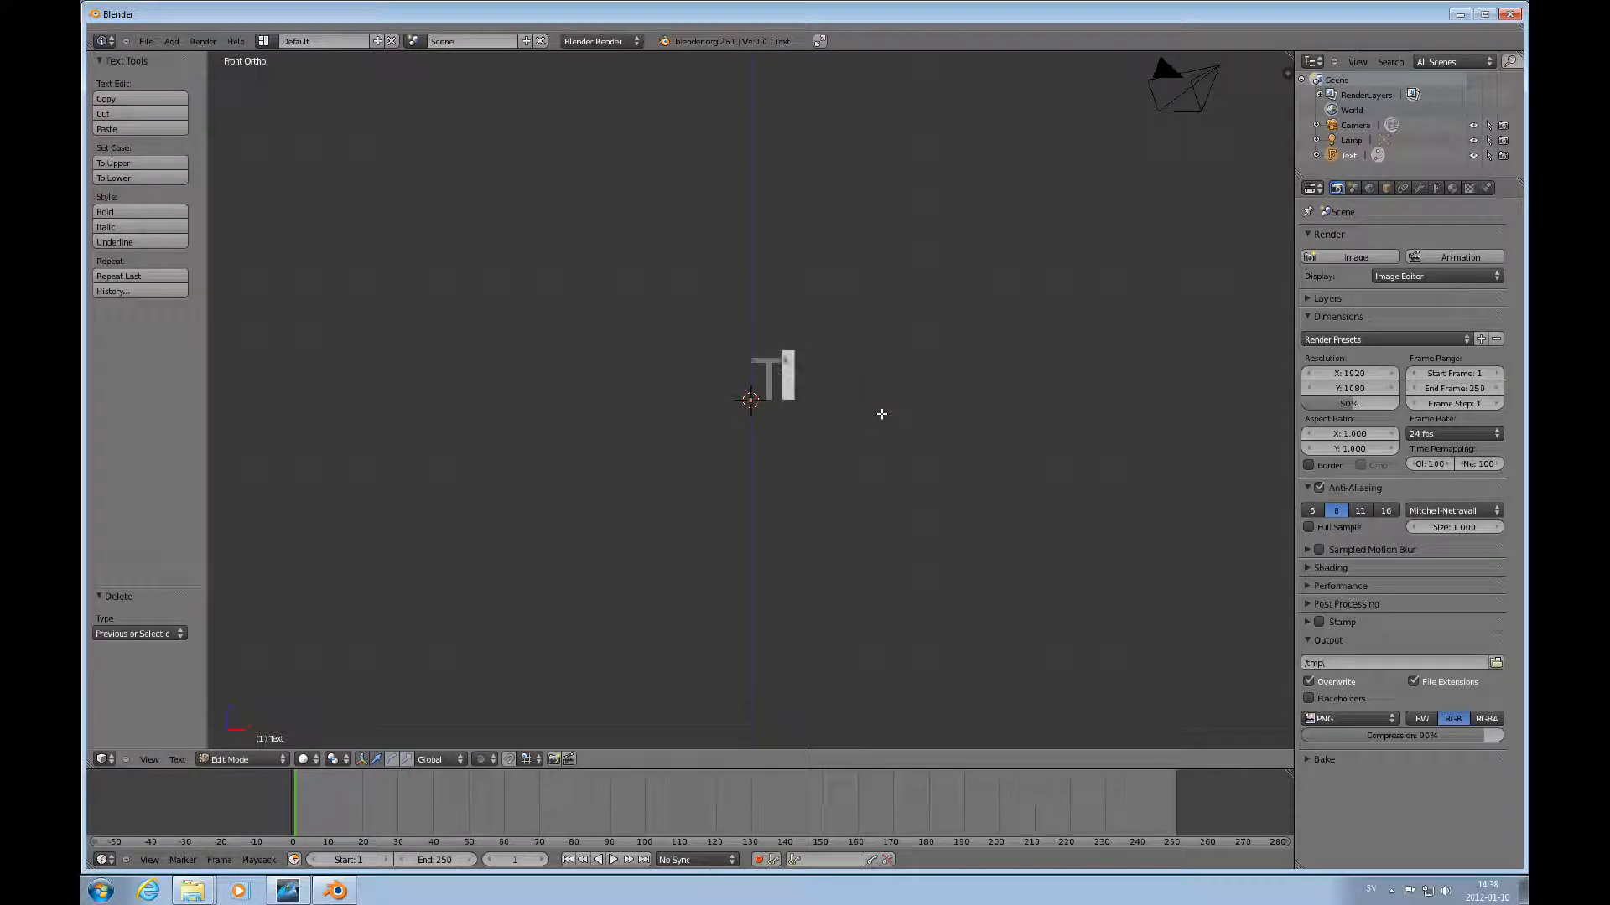
{"action": "type", "text": "his is "}
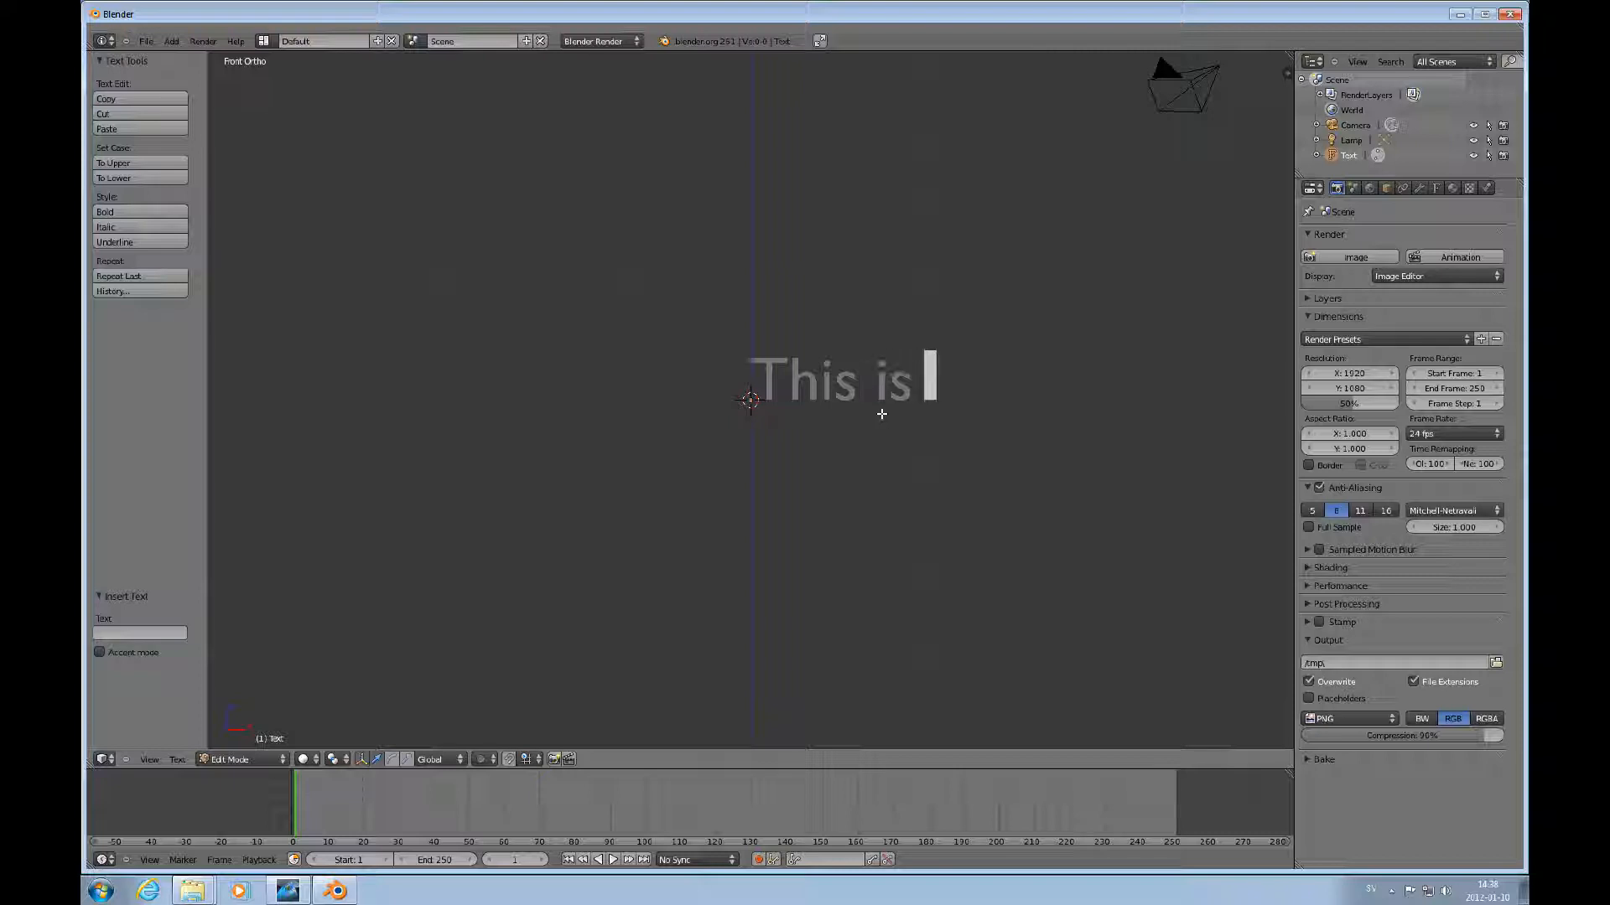
{"action": "type", "text": "a sidw"}
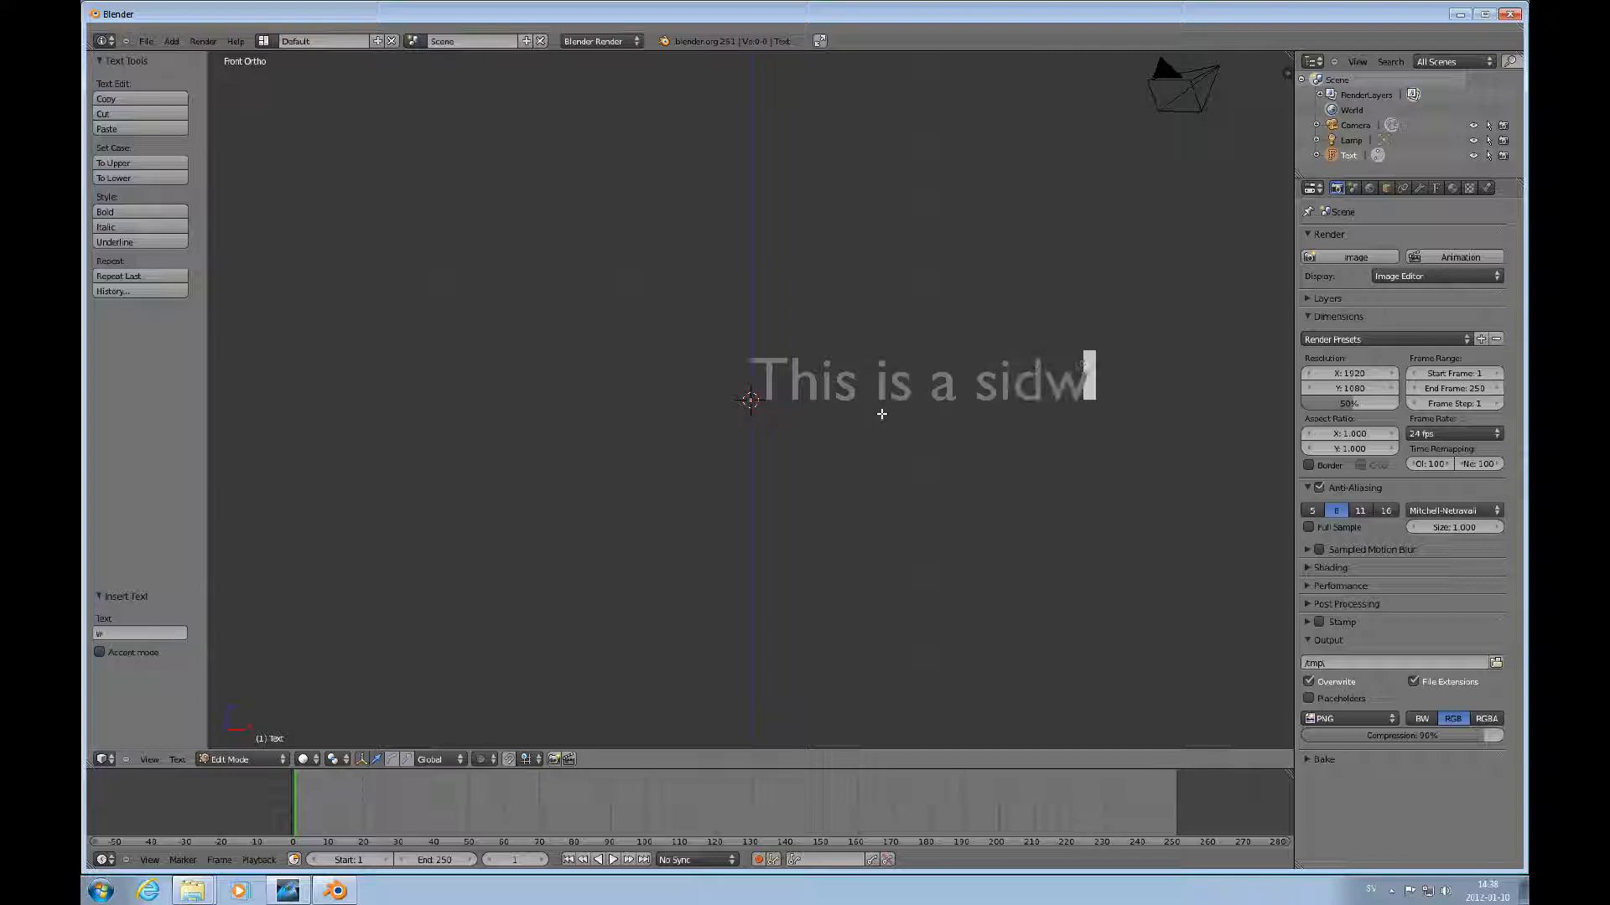
{"action": "key", "text": "BackSpace"}
{"action": "type", "text": "eway"}
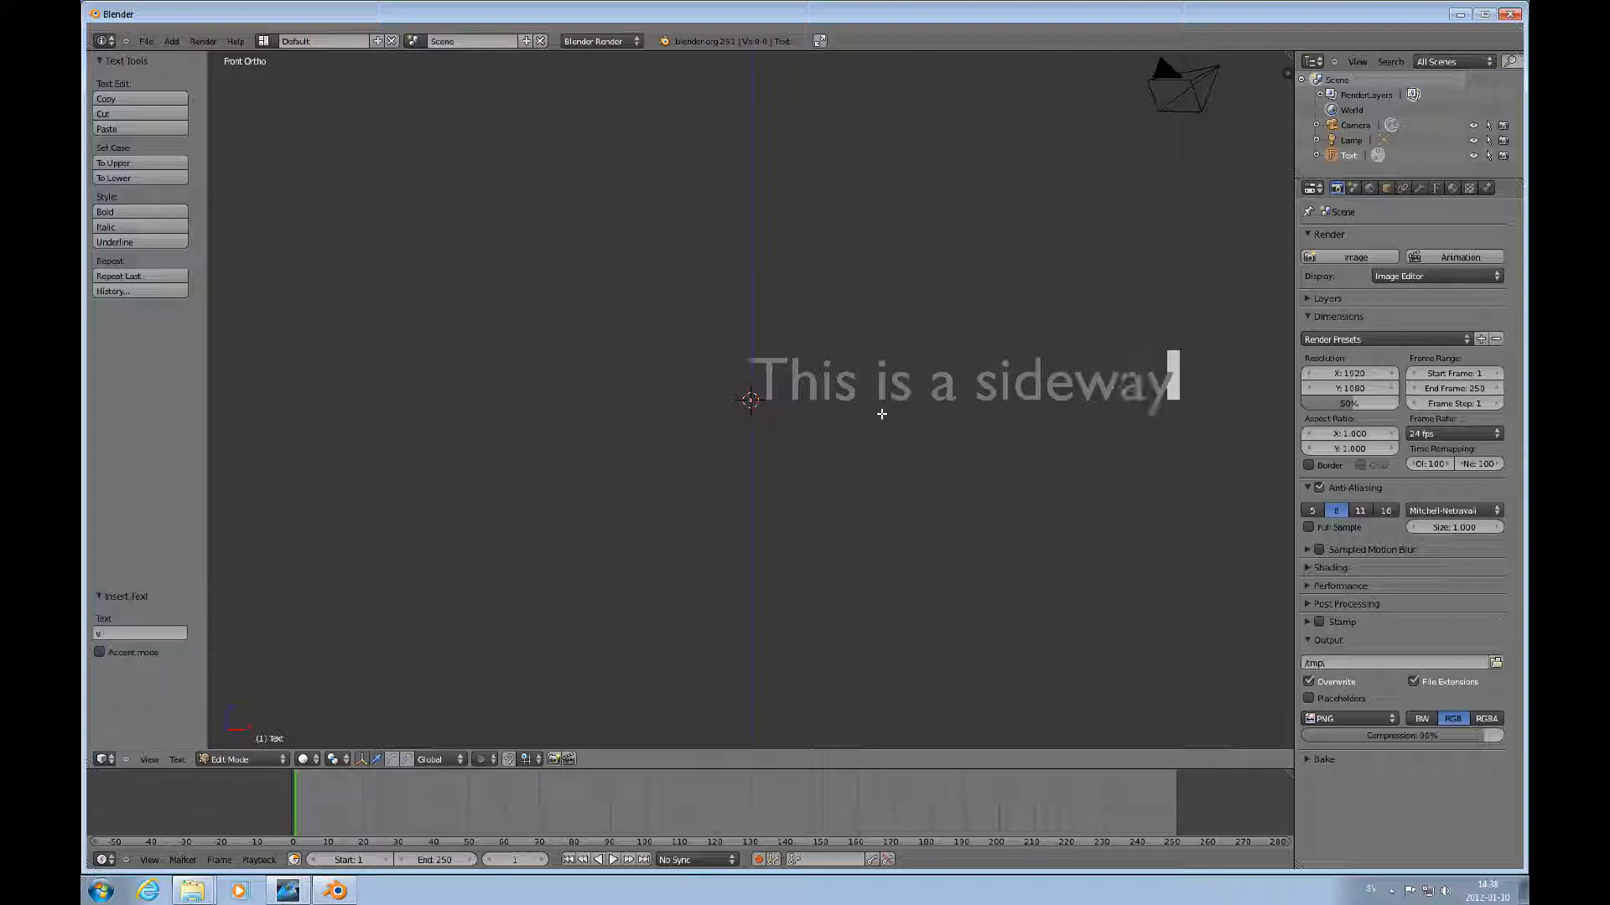
{"action": "type", "text": "s scr"}
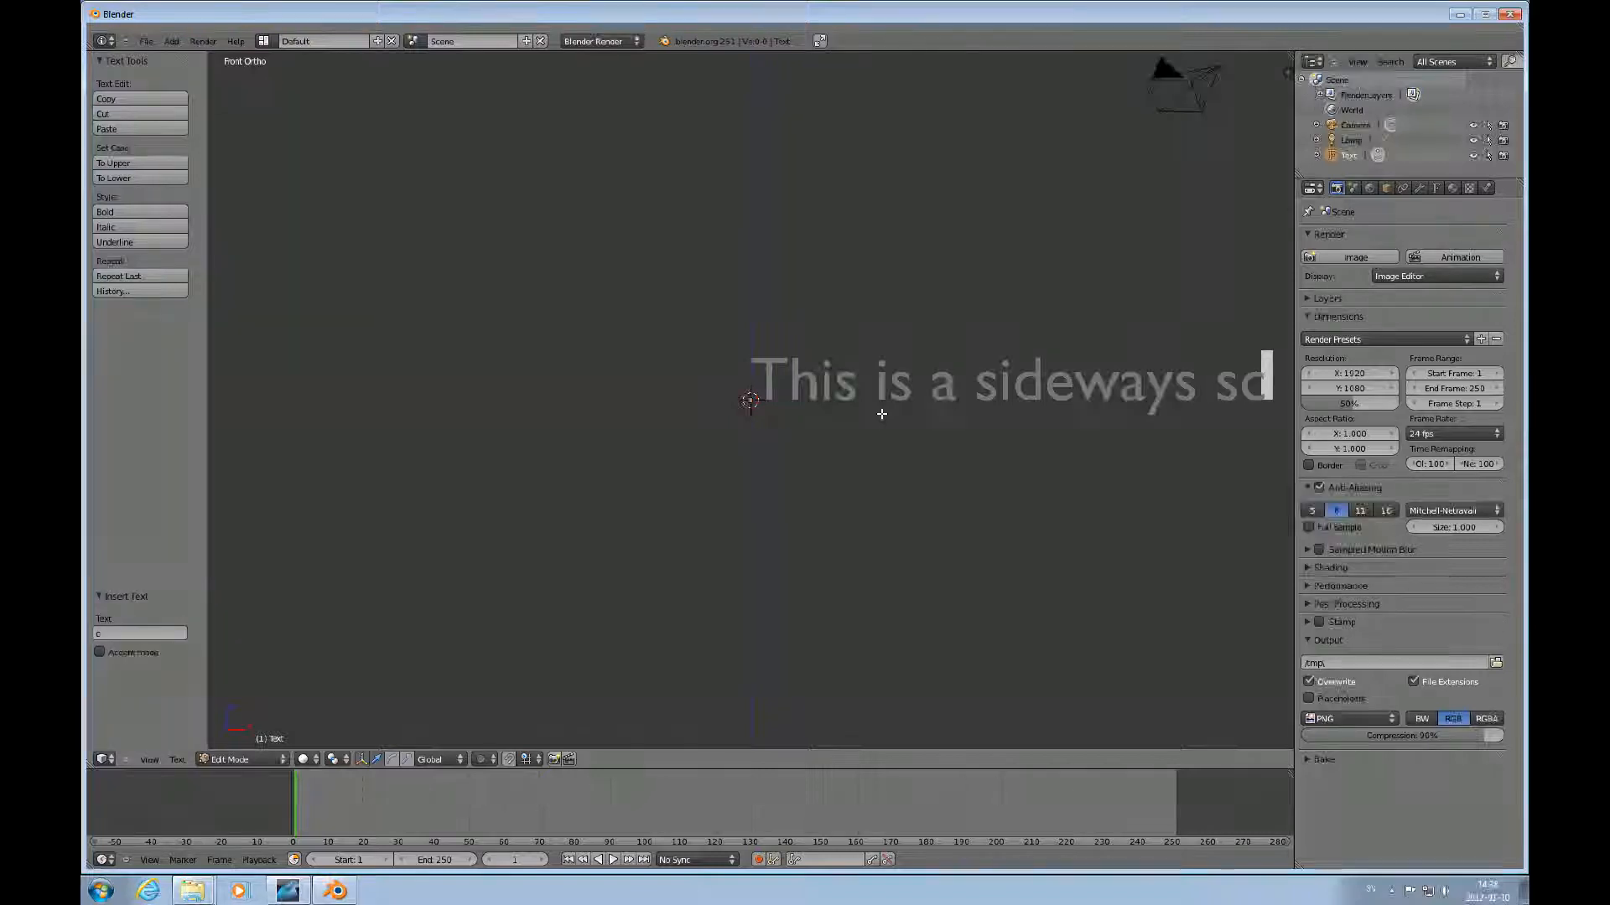
{"action": "type", "text": "lling t"}
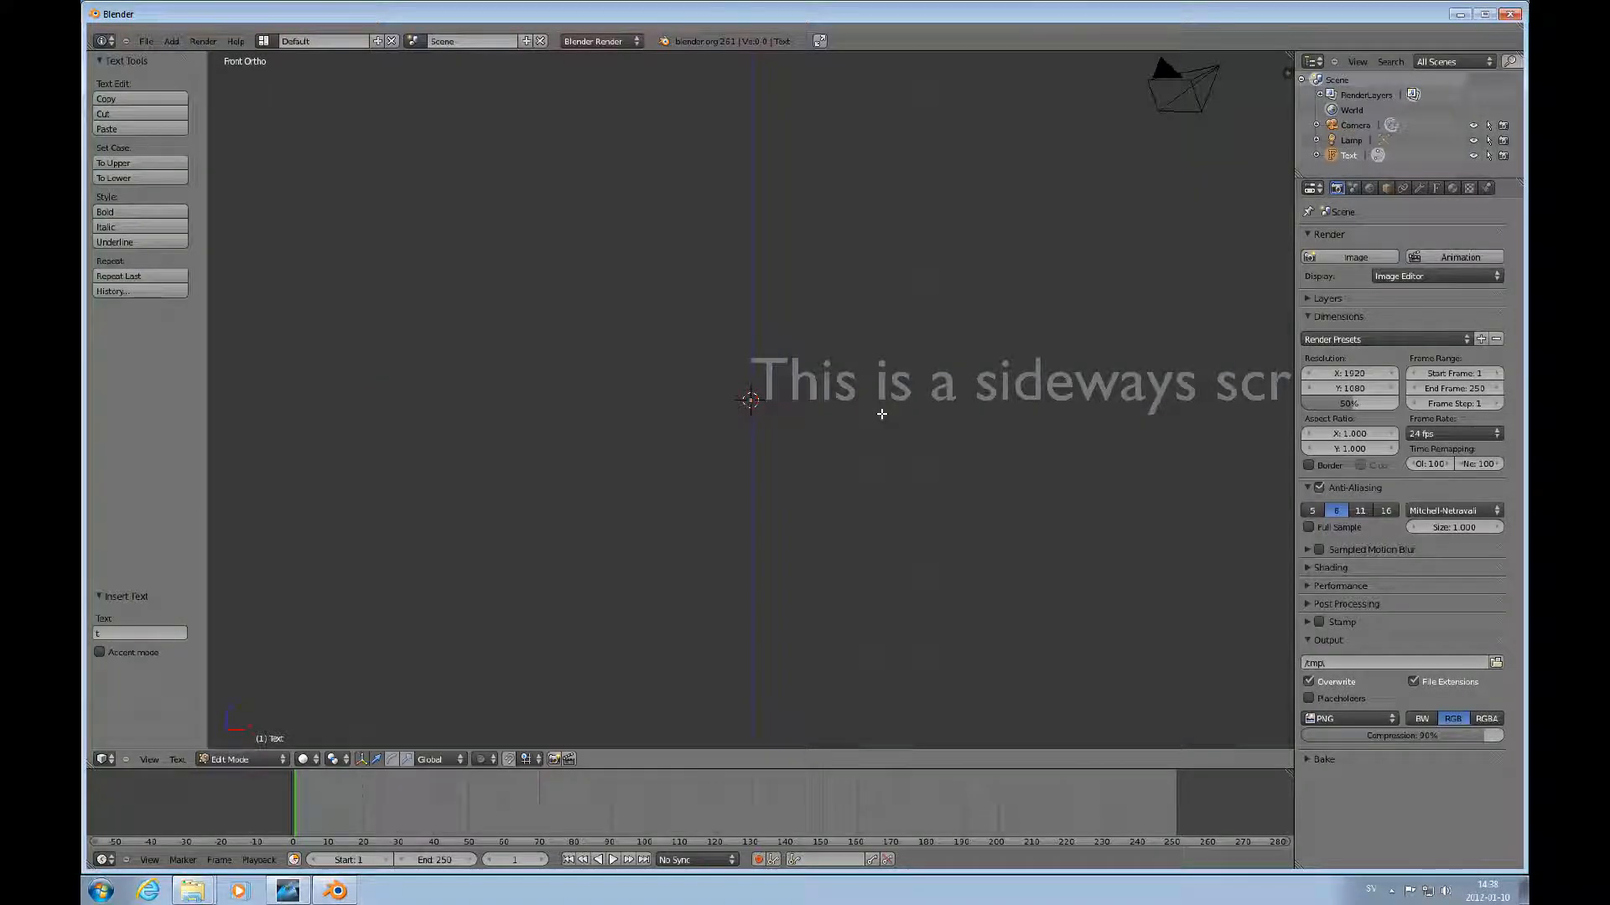
{"action": "key", "text": "Tab"}
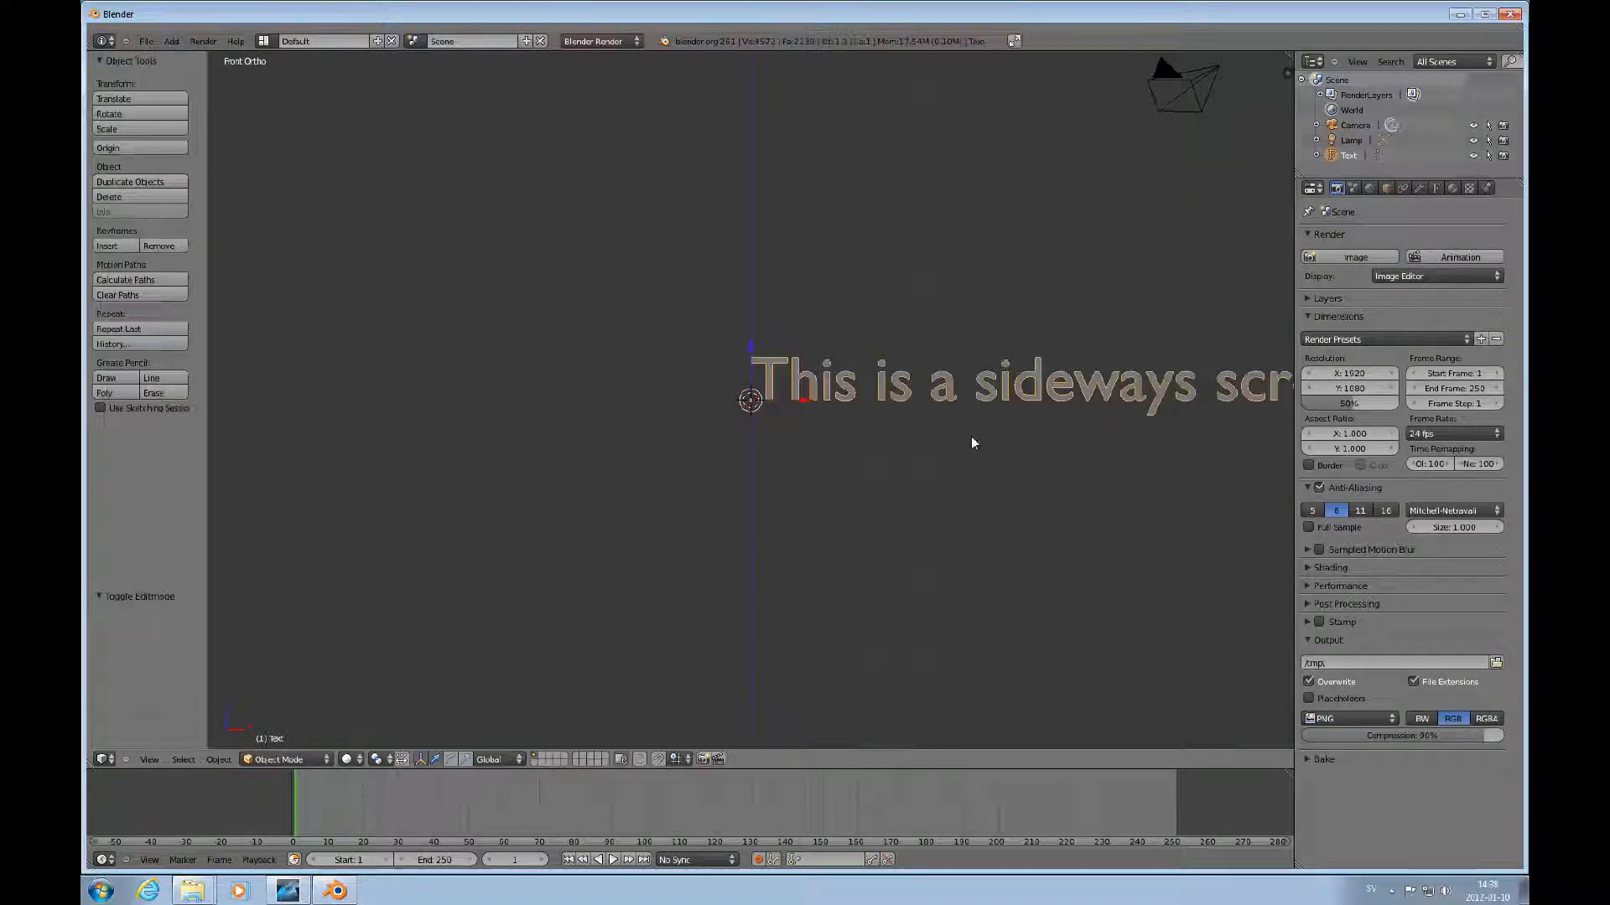
Add a Bezier circle at the origin.
{"action": "scroll", "coordinate": [1022, 407], "scroll_direction": "down", "scroll_amount": 4}
{"action": "scroll", "coordinate": [1018, 411], "scroll_direction": "up", "scroll_amount": 4}
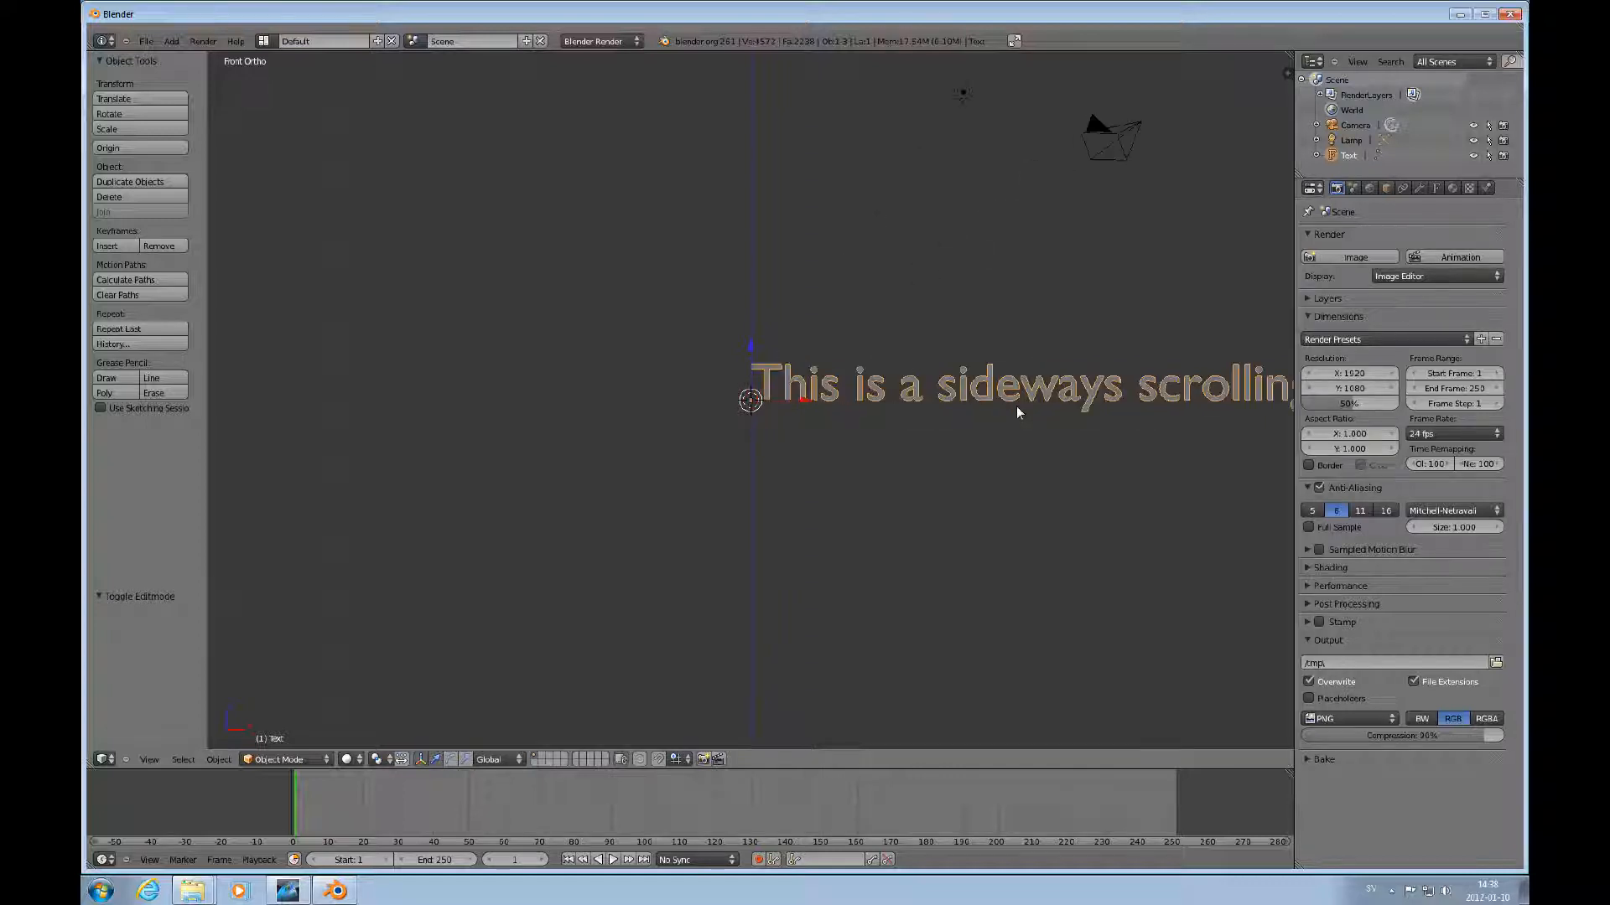
{"action": "scroll", "coordinate": [984, 409], "scroll_direction": "down", "scroll_amount": 1}
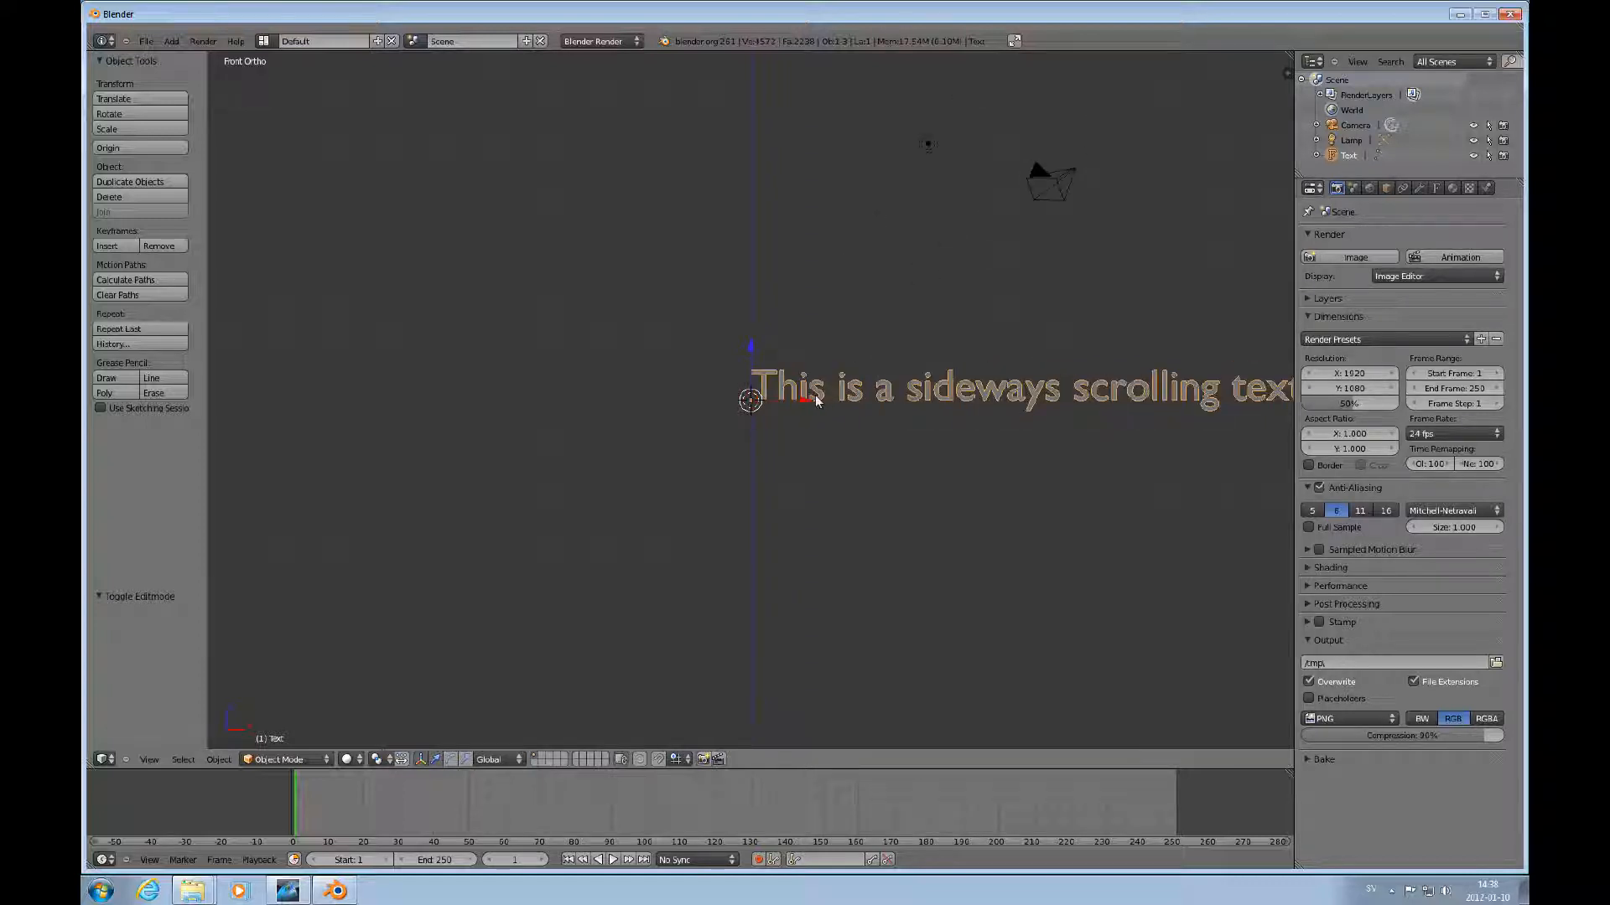
{"action": "scroll", "coordinate": [812, 402], "scroll_direction": "down", "scroll_amount": 3}
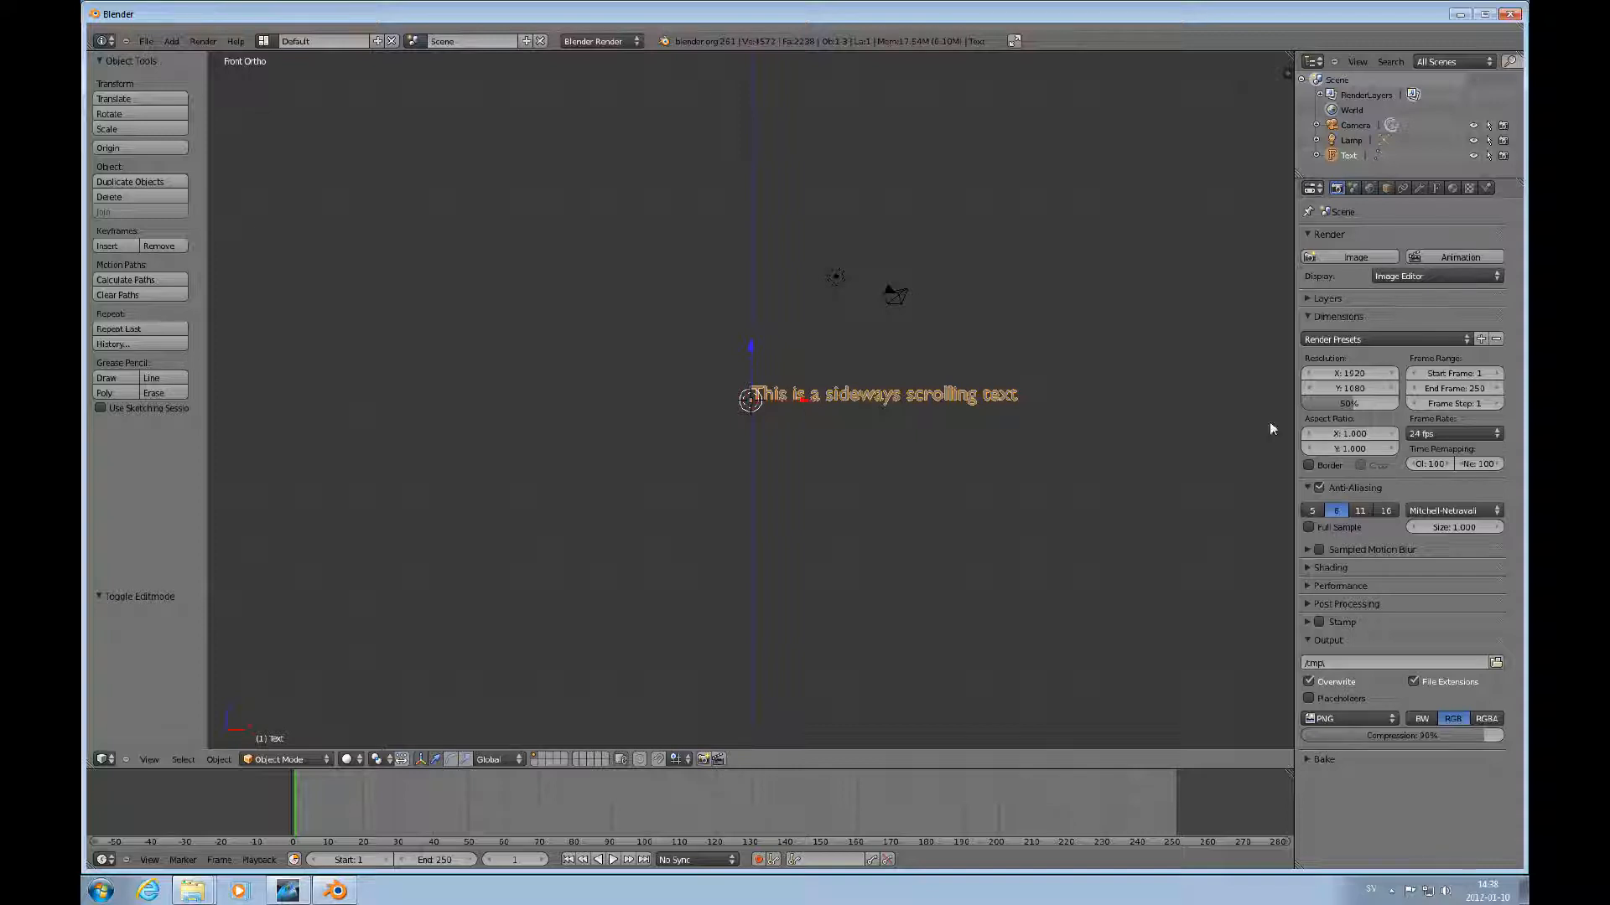
{"action": "left_click", "coordinate": [1436, 187]}
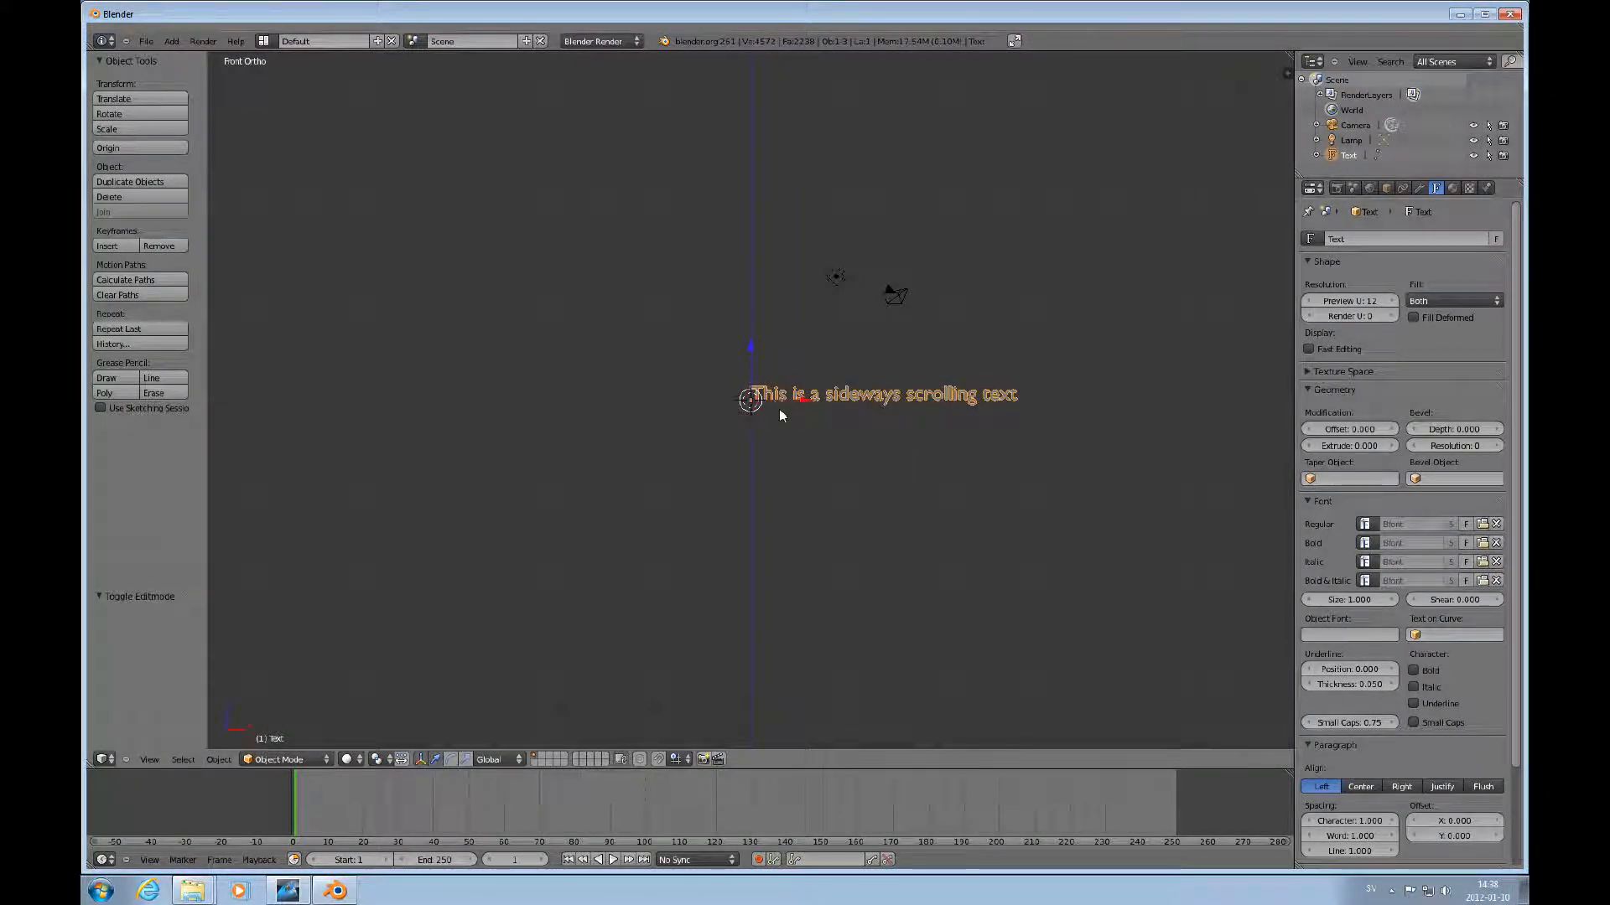
{"action": "key", "text": "shift+a"}
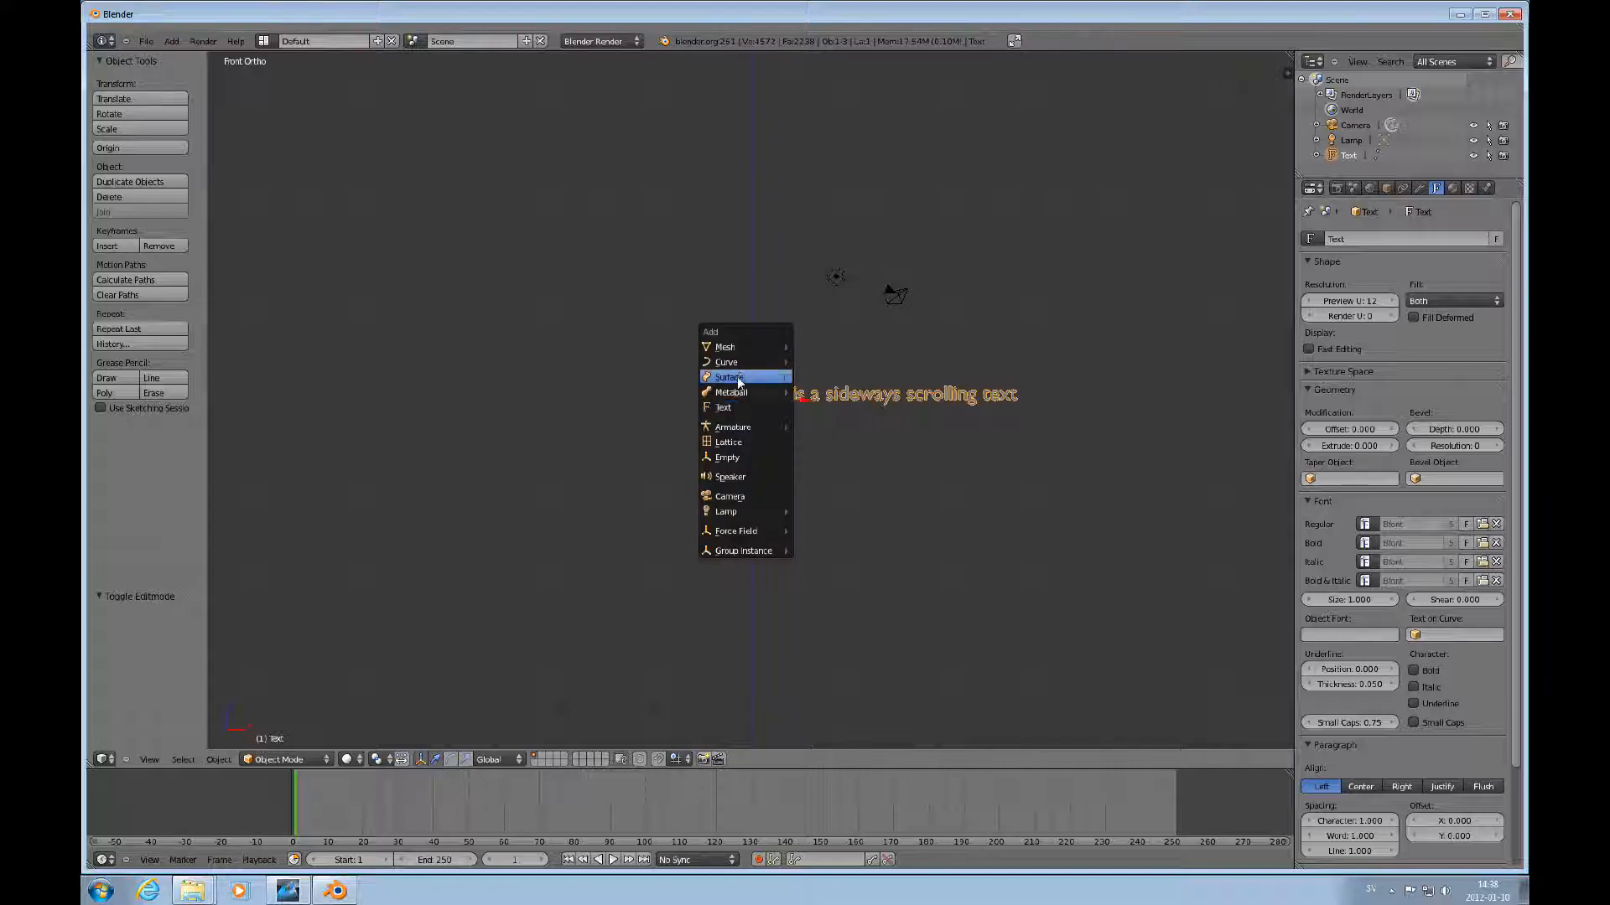
{"action": "mouse_move", "coordinate": [767, 364]}
{"action": "left_click", "coordinate": [810, 379]}
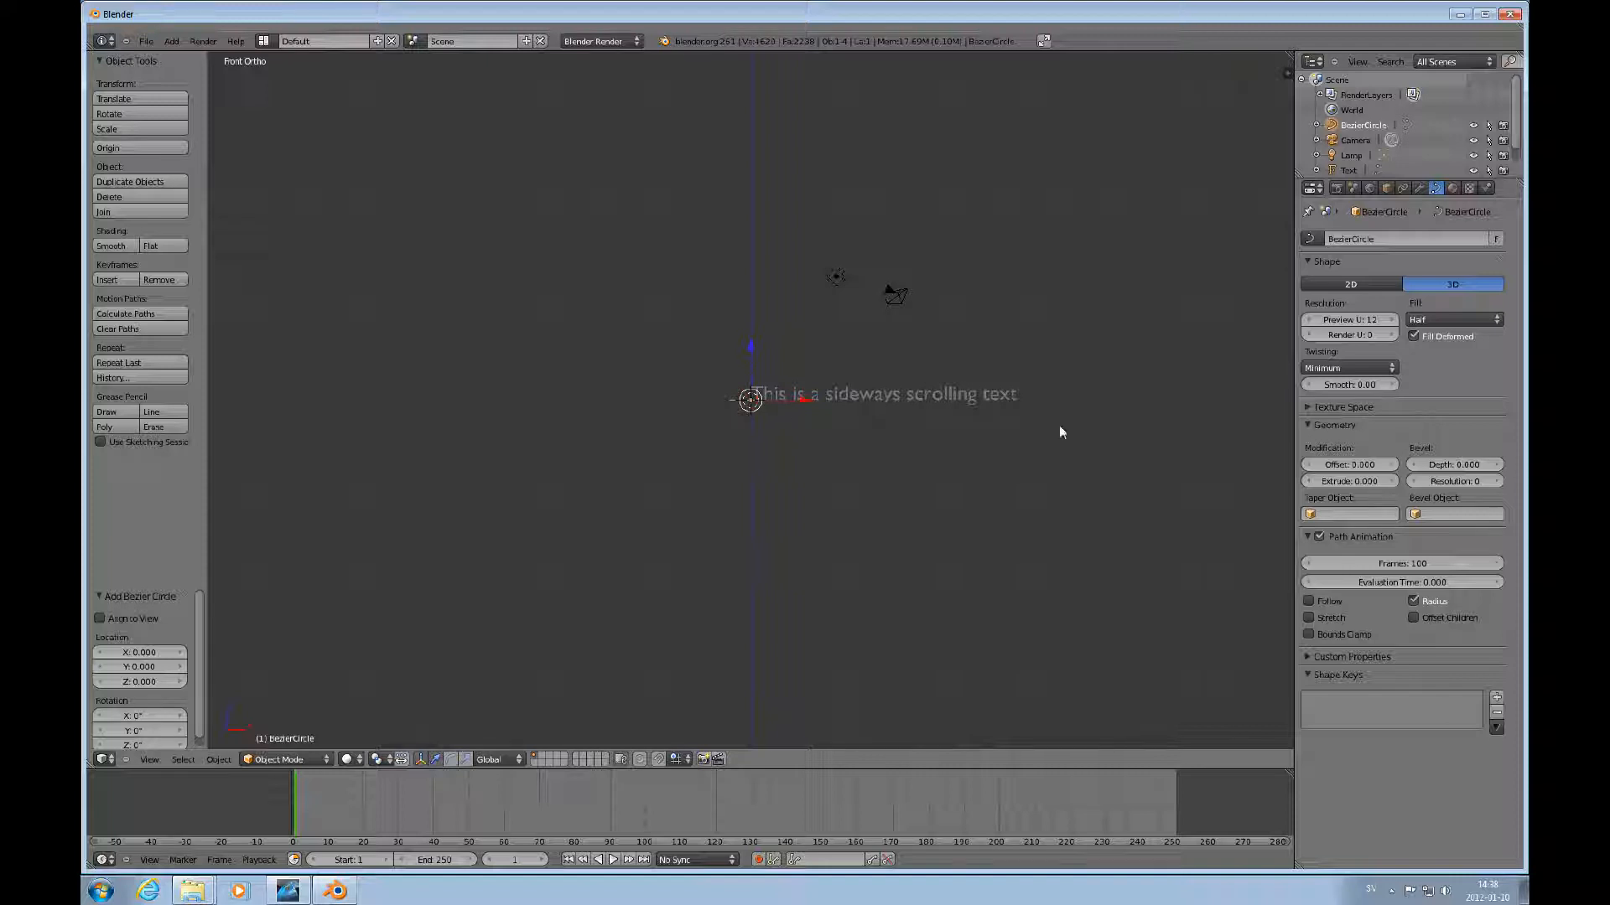
Select the text and set its Text on Curve to BezierCircle.
{"action": "right_click", "coordinate": [872, 390]}
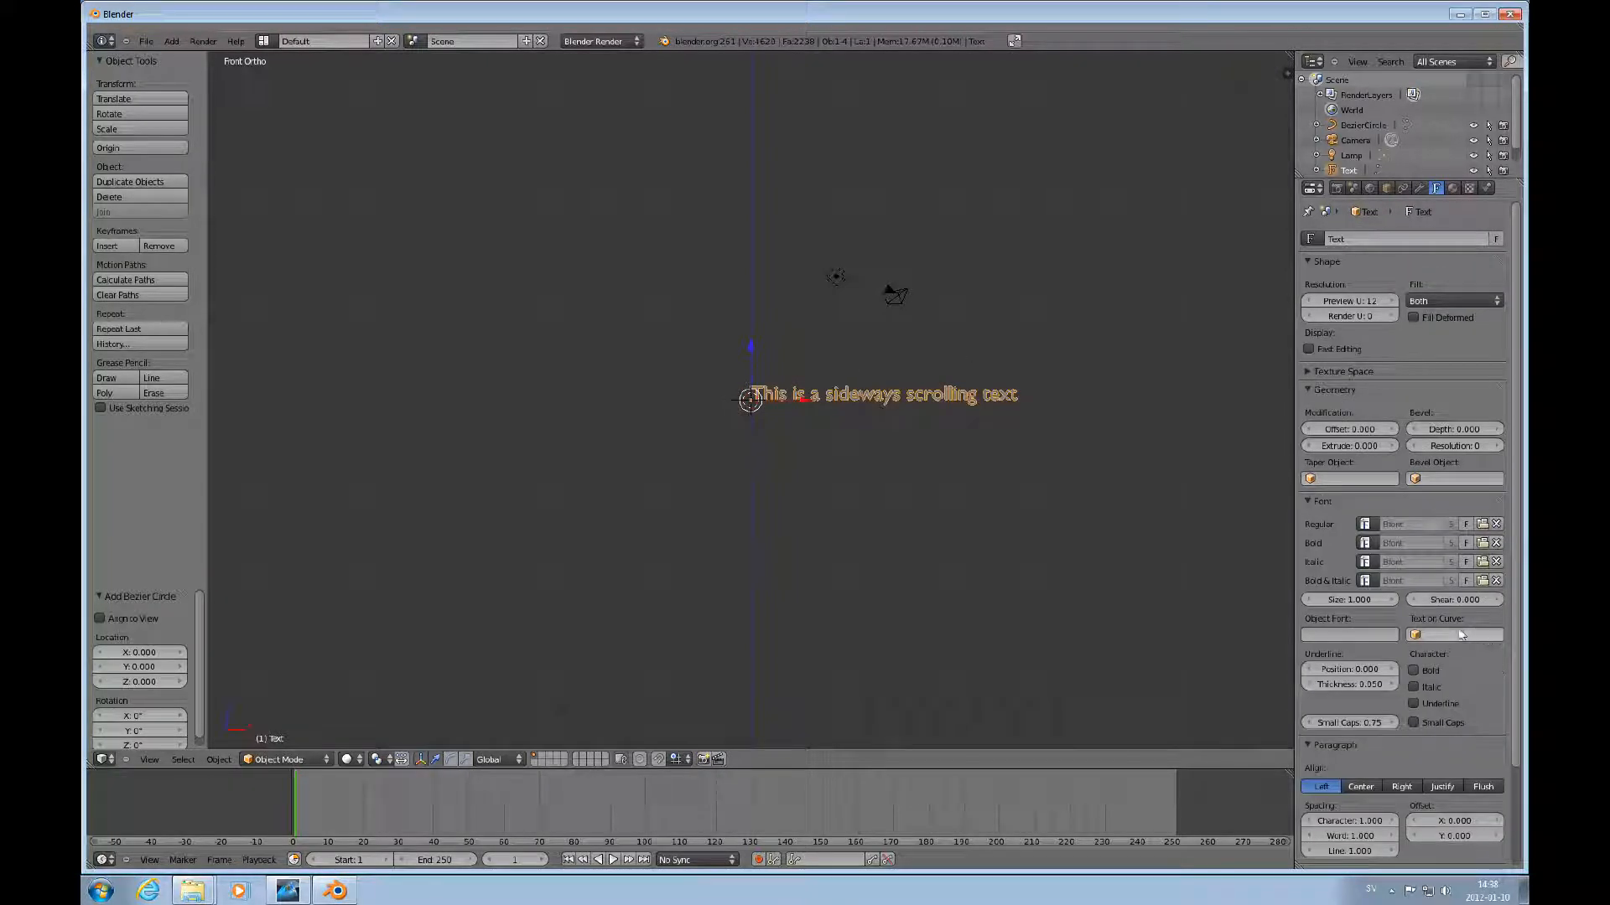
{"action": "left_click", "coordinate": [1459, 634]}
{"action": "left_click", "coordinate": [1437, 658]}
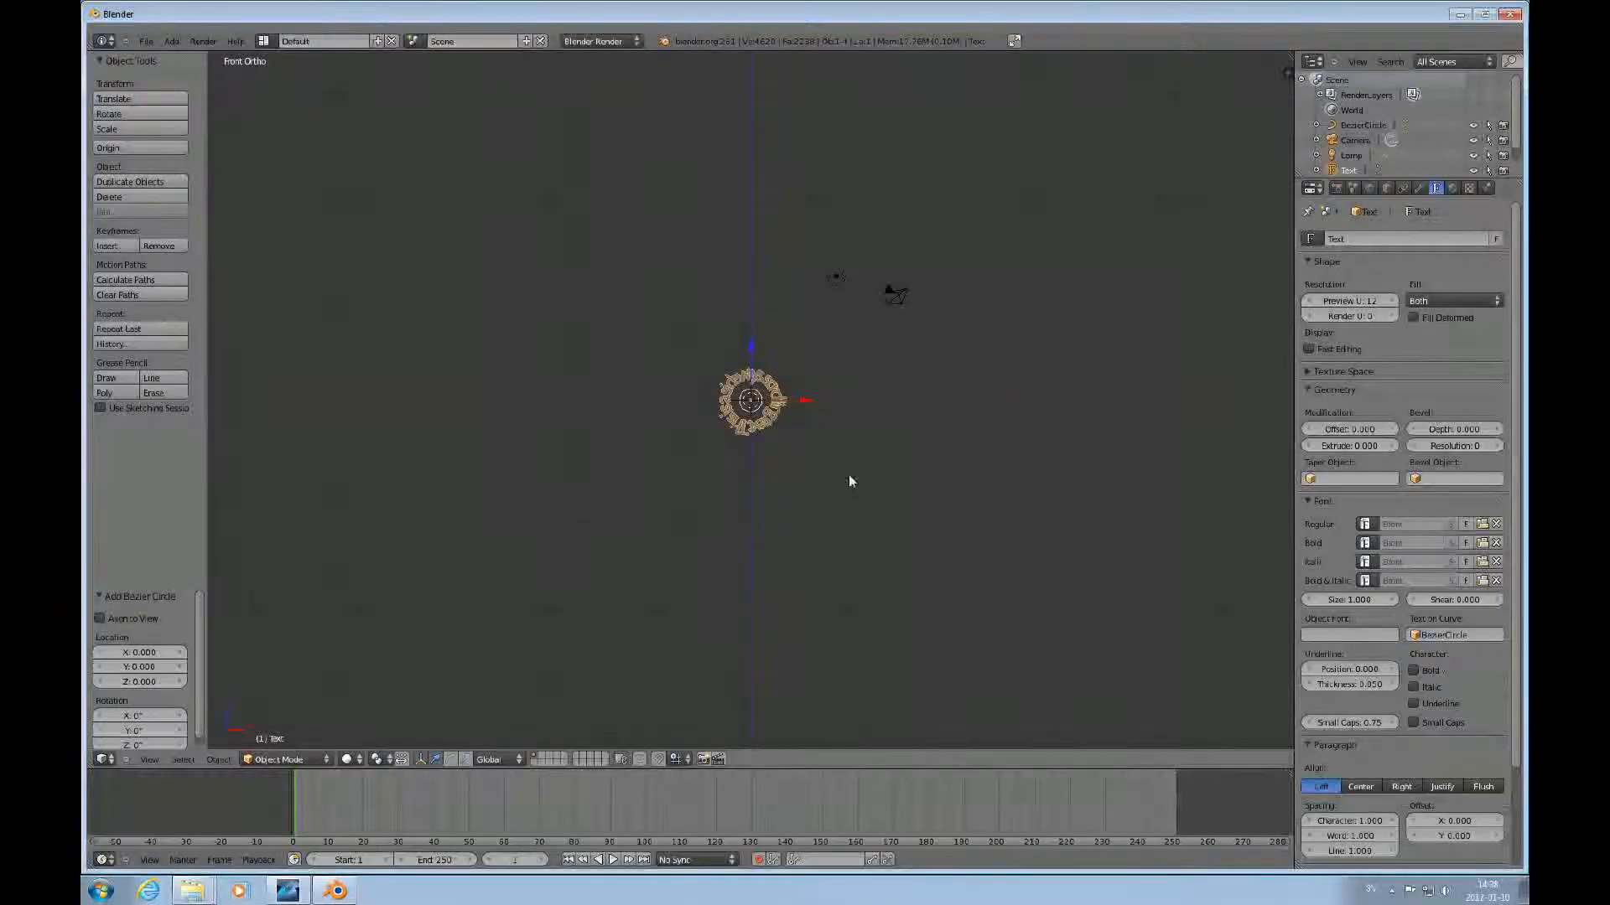
{"action": "scroll", "coordinate": [848, 481], "scroll_direction": "up", "scroll_amount": 5}
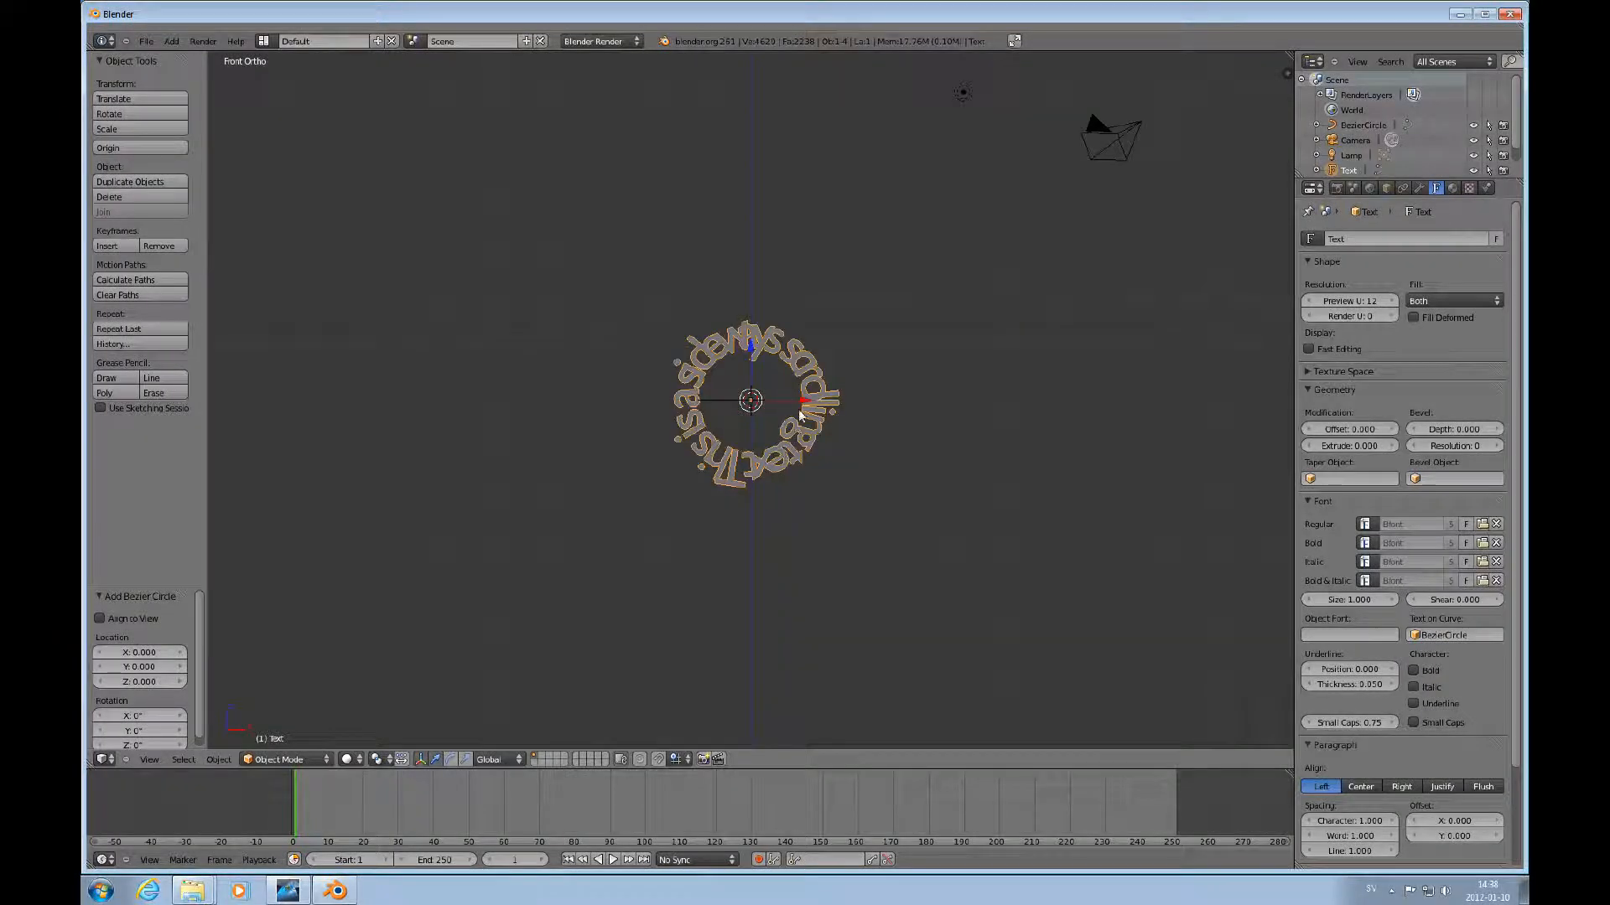
{"action": "scroll", "coordinate": [805, 410], "scroll_direction": "up", "scroll_amount": 4}
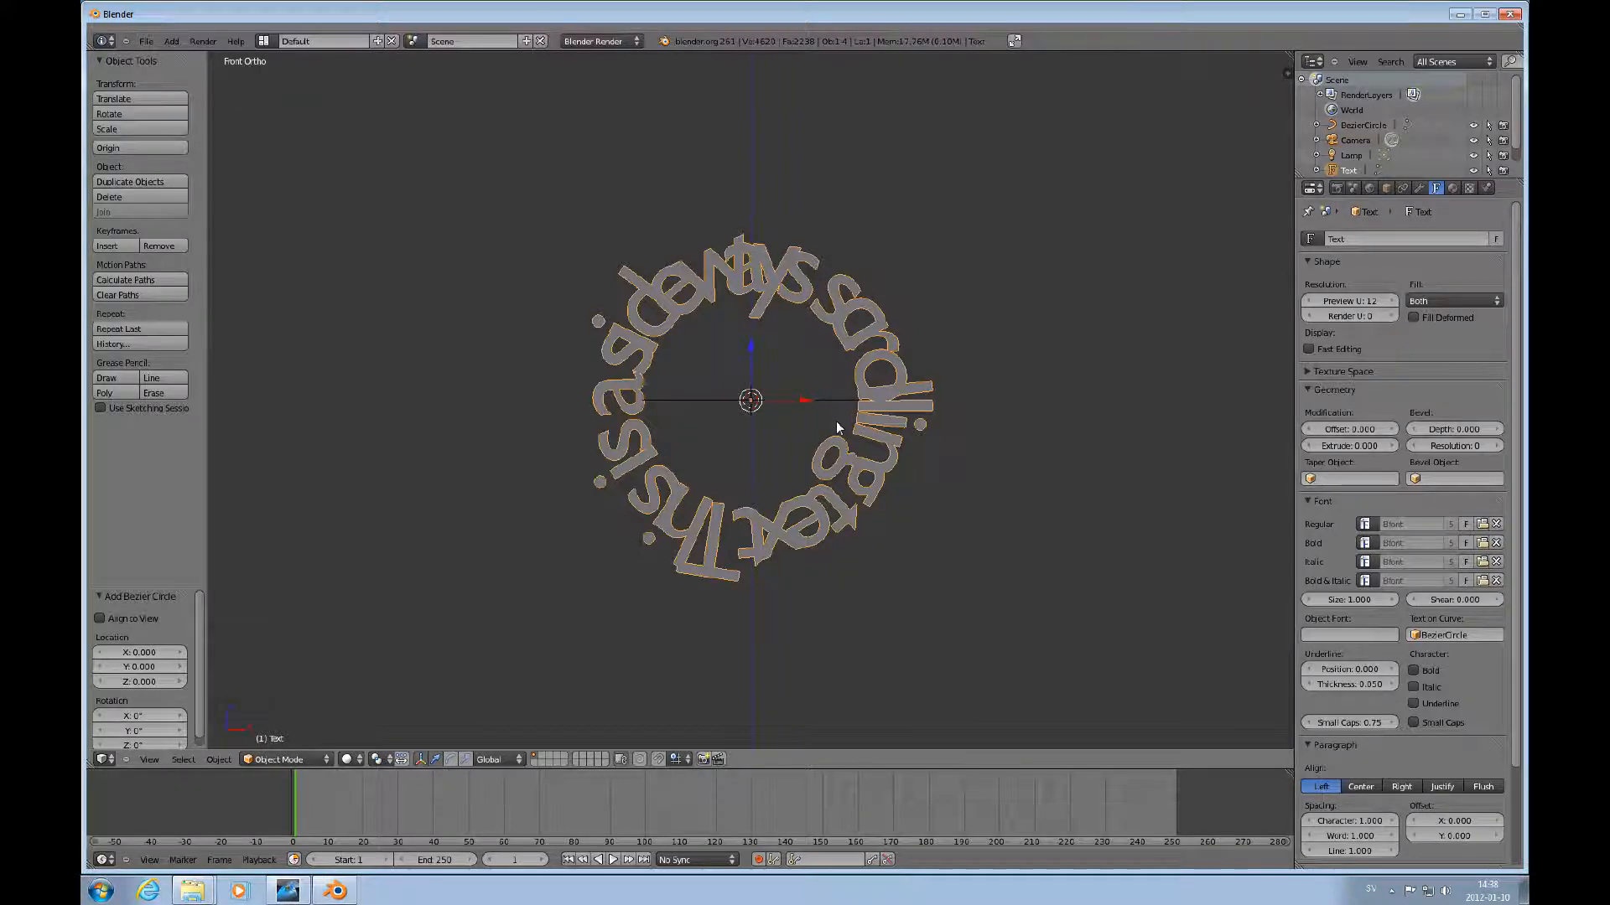
{"action": "key", "text": "s"}
{"action": "left_click", "coordinate": [868, 444]}
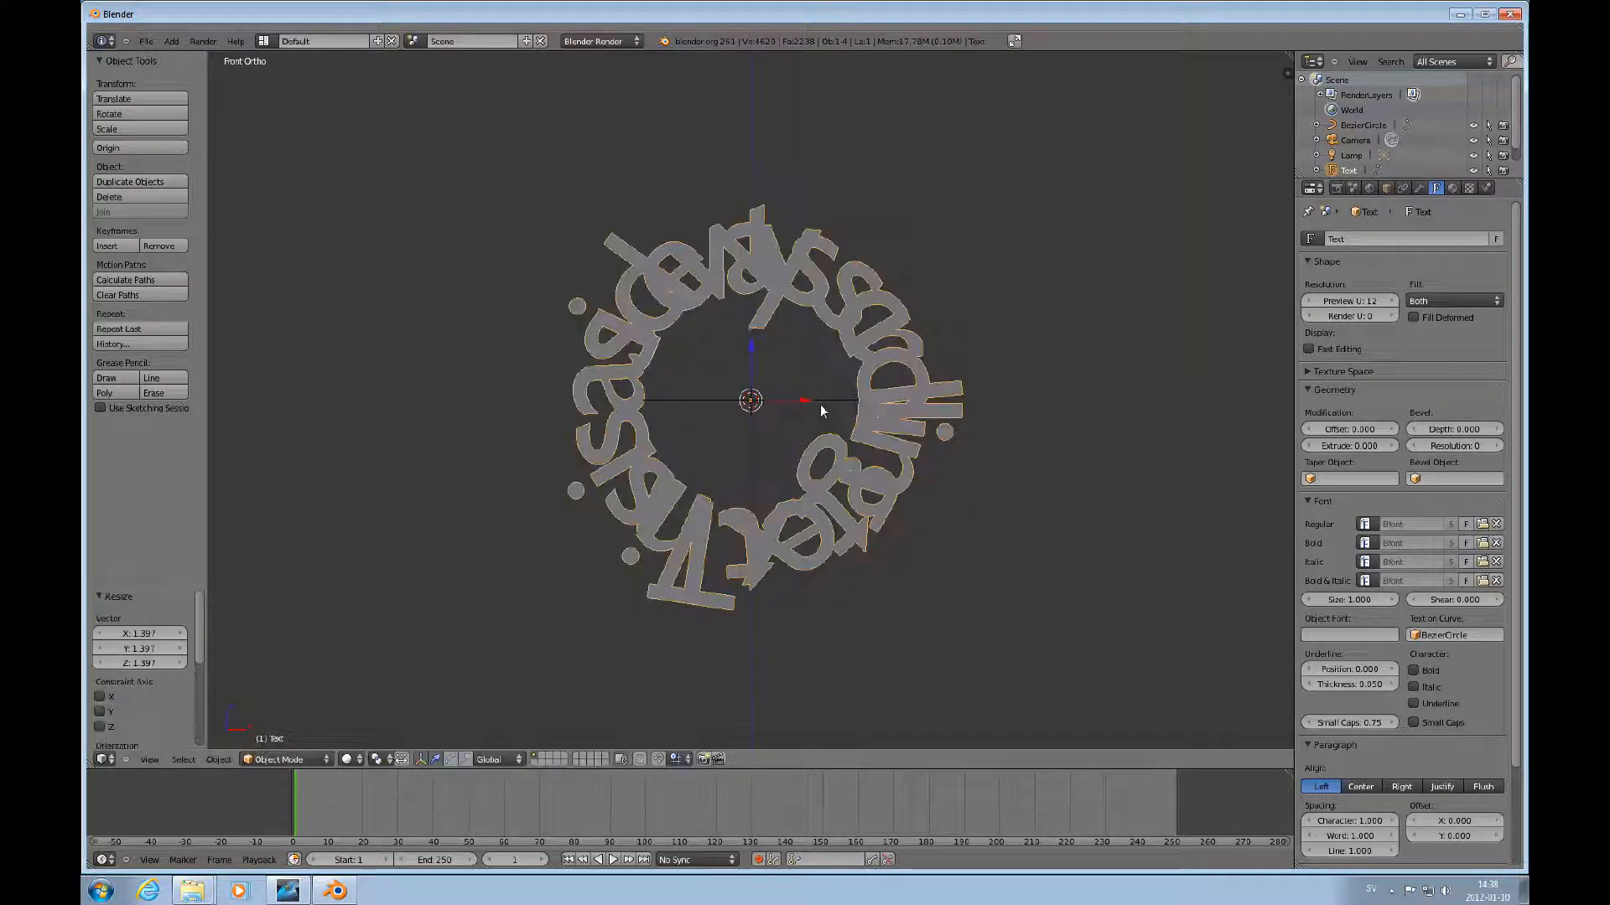
{"action": "key", "text": "ctrl+z"}
Select the Bezier circle and scale it up by about 2.
{"action": "right_click", "coordinate": [823, 400]}
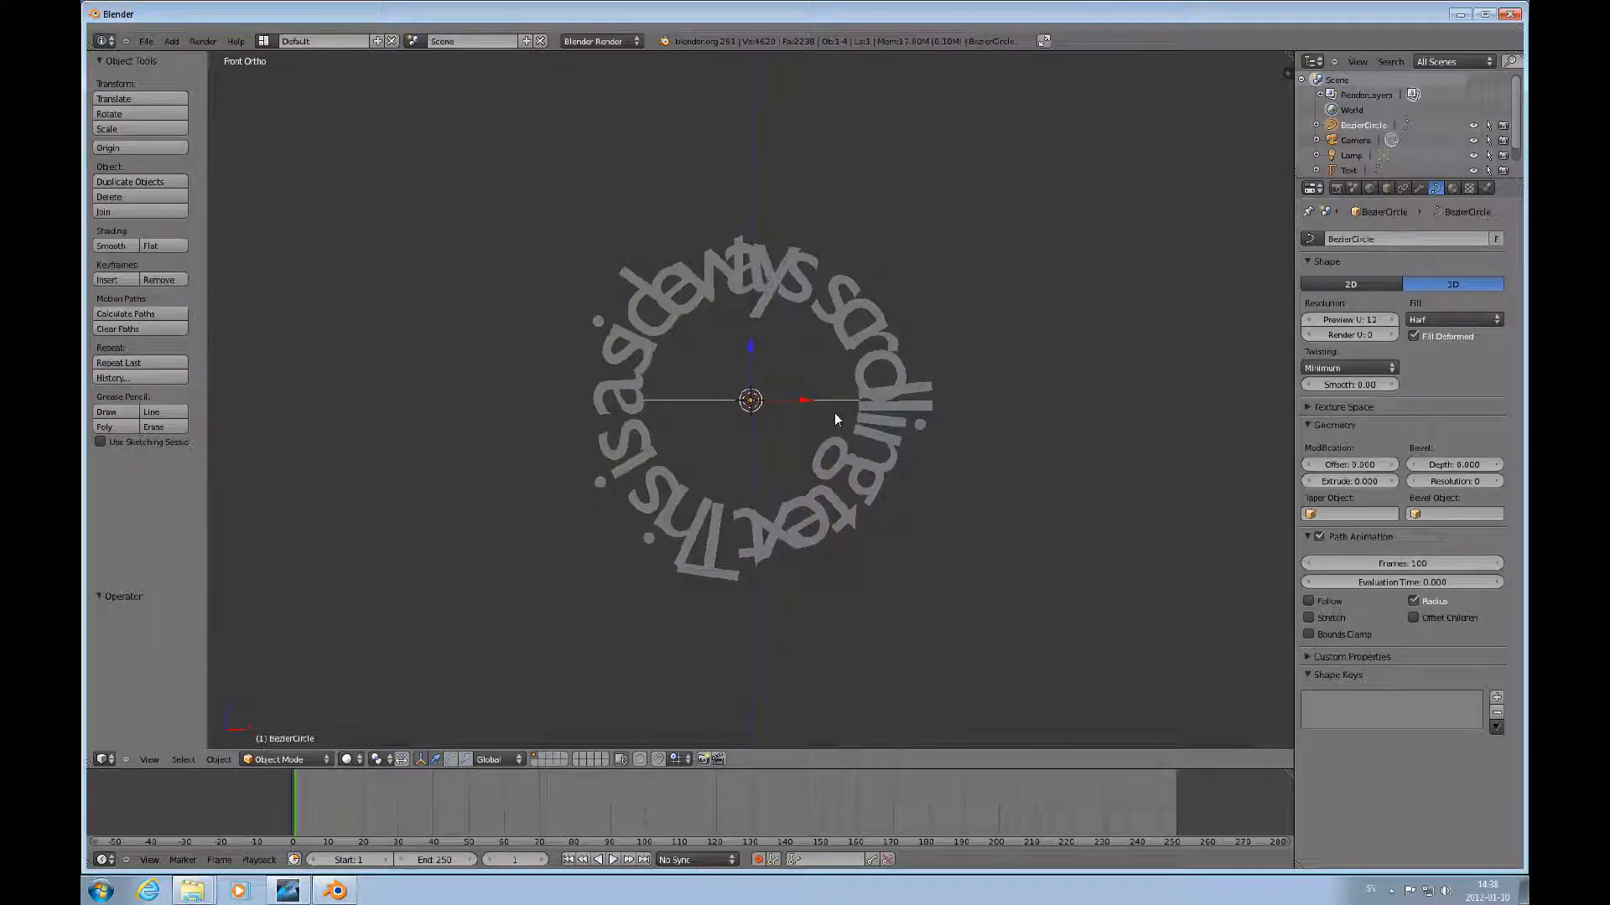
{"action": "key", "text": "s"}
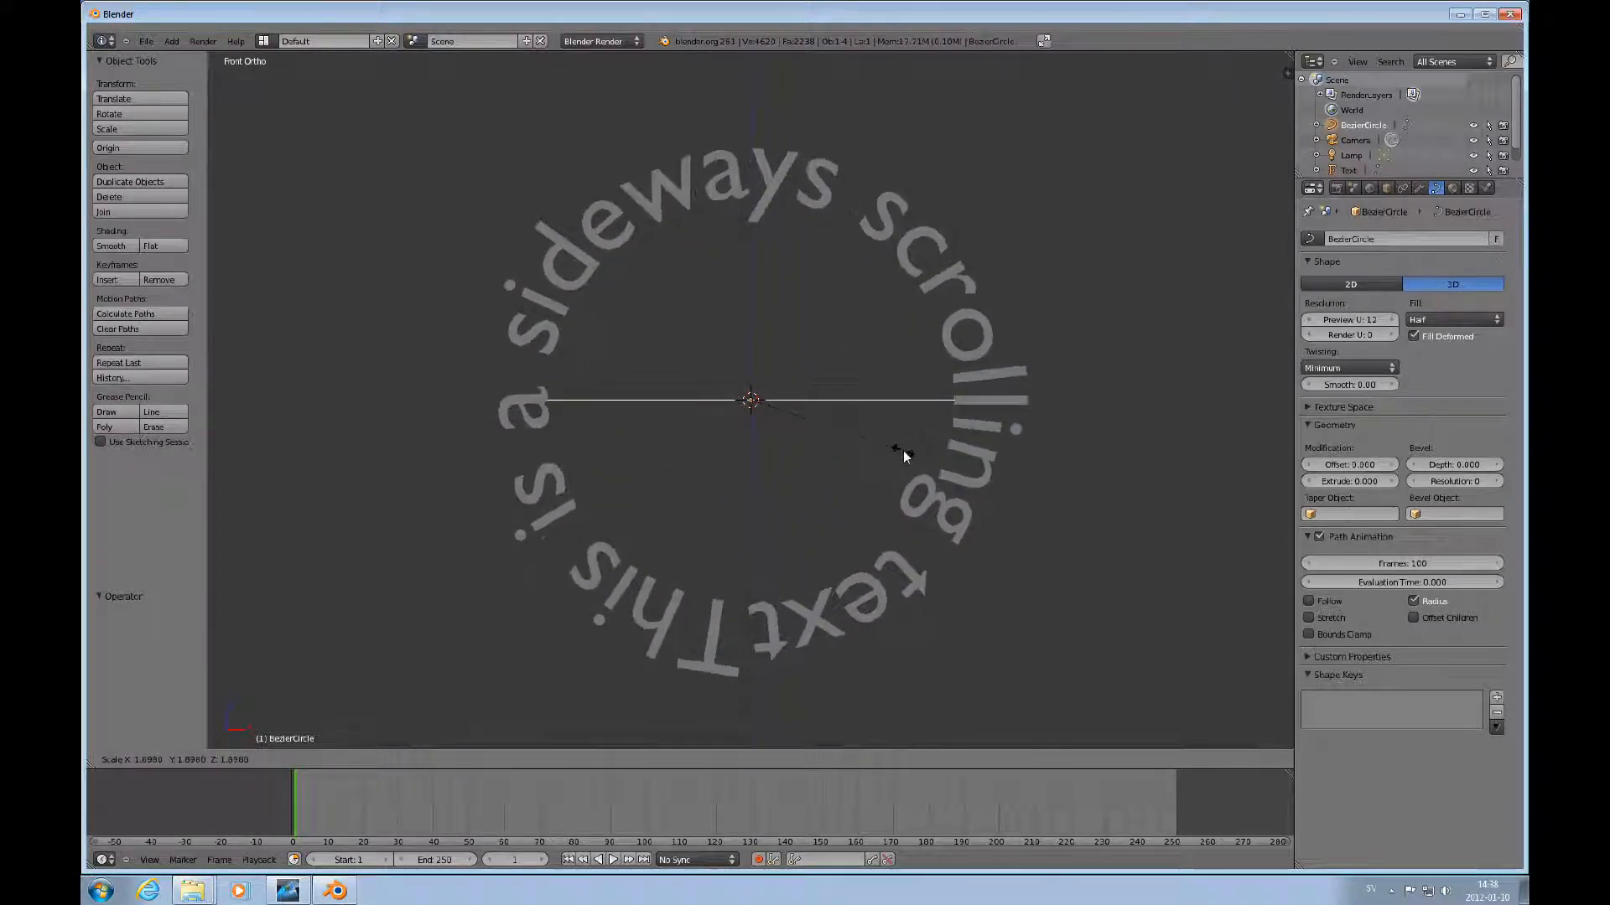
{"action": "left_click", "coordinate": [912, 454]}
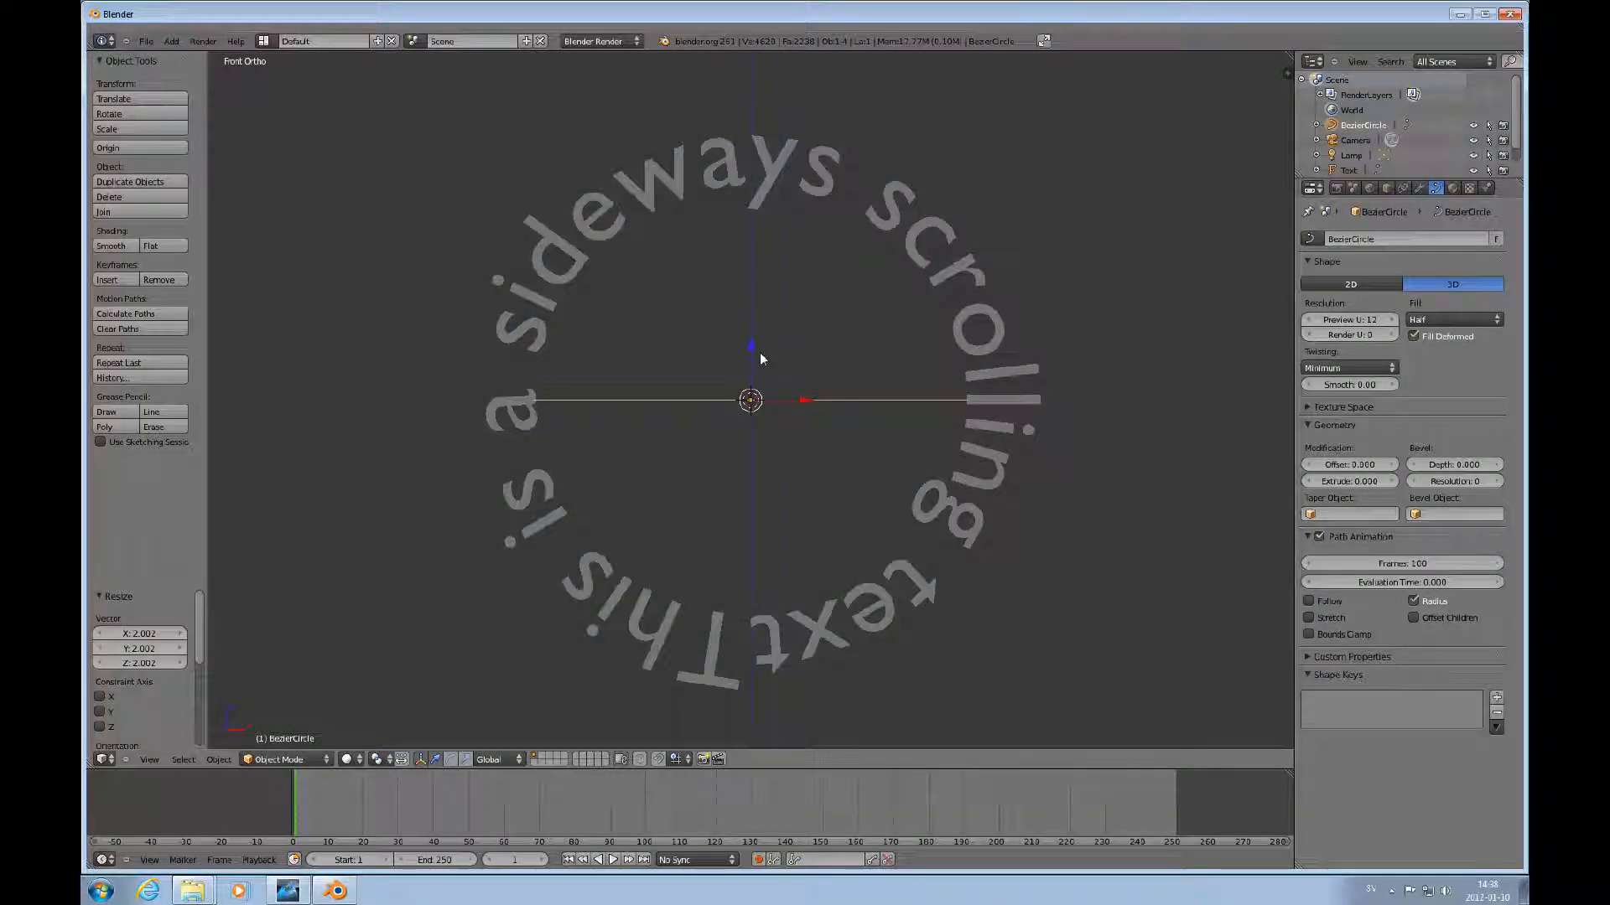
Move the Bezier circle slightly down along the Z axis.
{"action": "left_click_drag", "start_coordinate": [752, 346], "coordinate": [809, 393]}
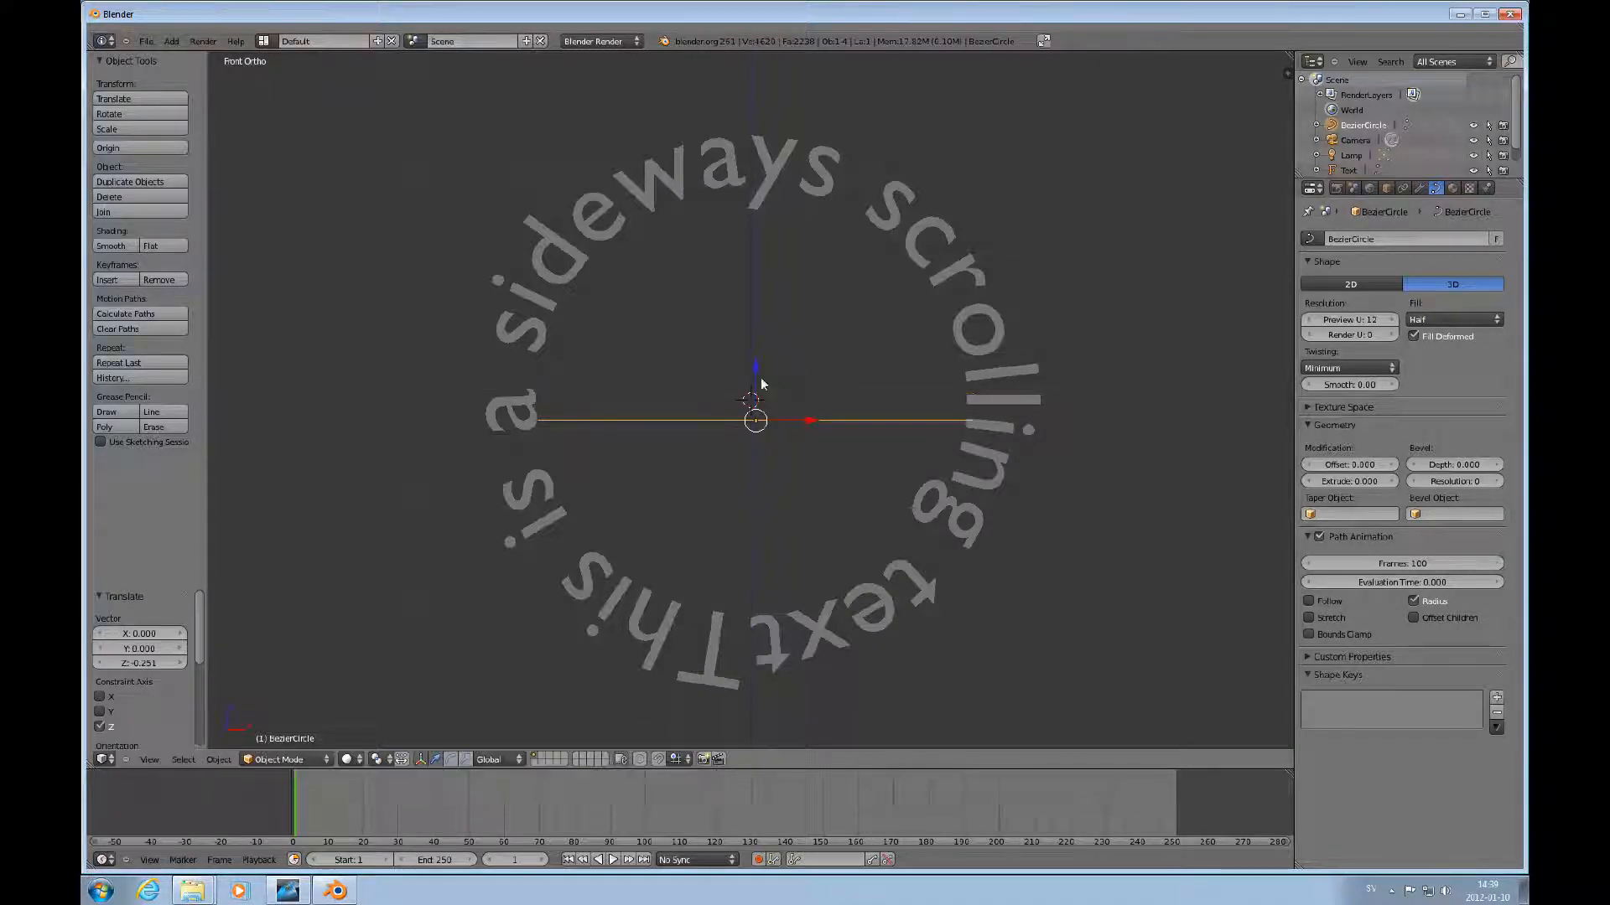
{"action": "left_click_drag", "start_coordinate": [756, 344], "coordinate": [787, 371]}
Select the text and move it along the Y axis by about -0.14, returning to front view.
{"action": "right_click", "coordinate": [941, 272]}
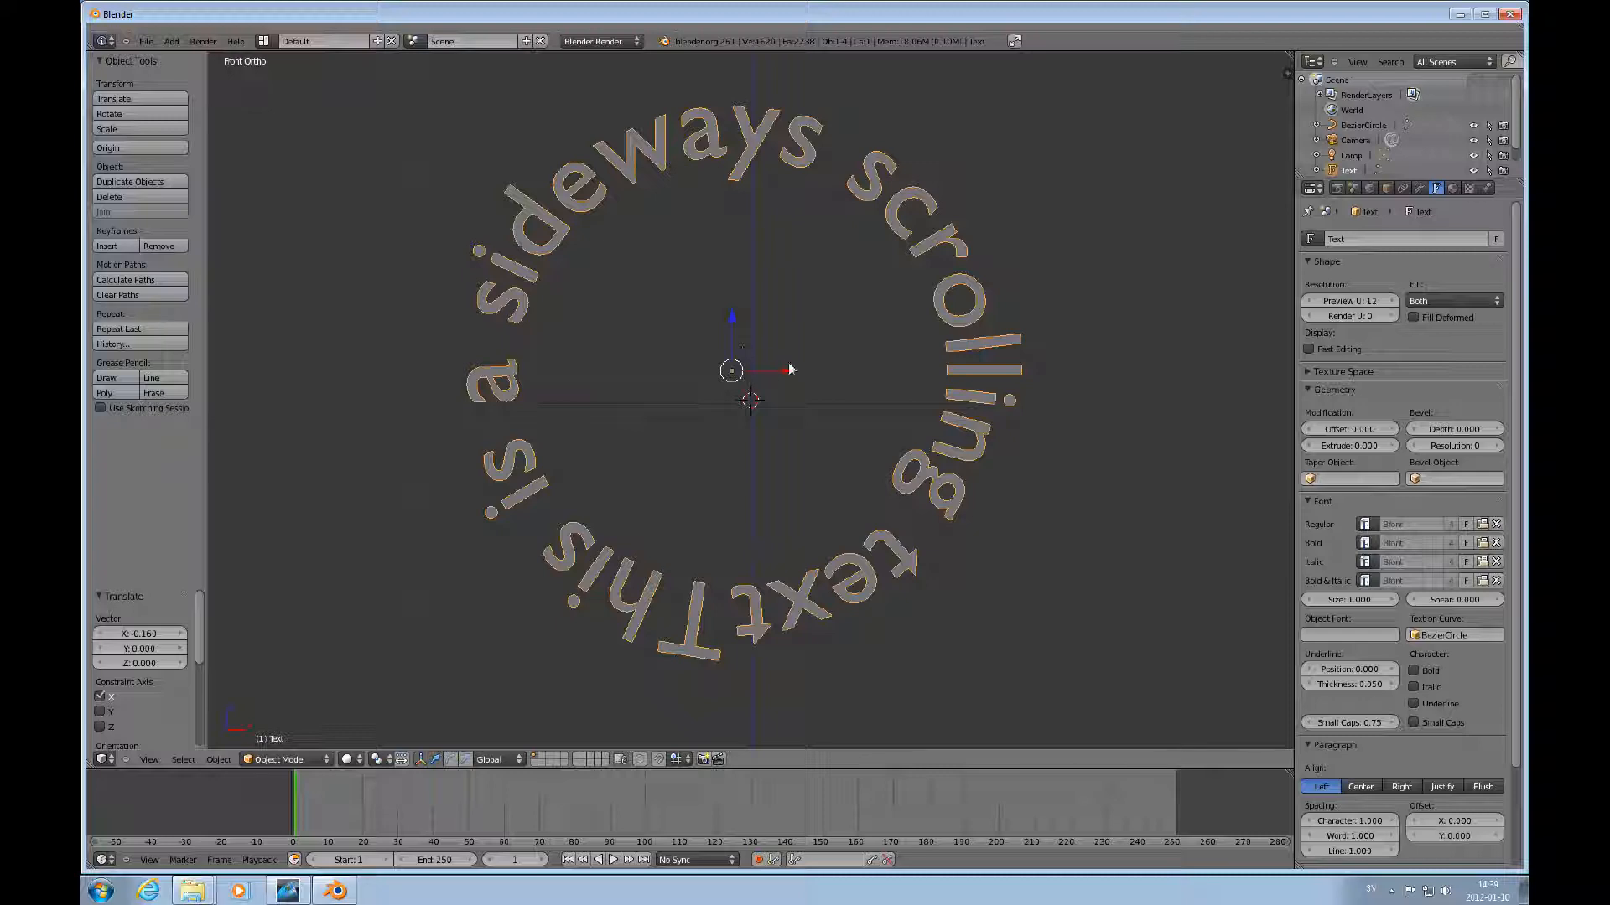
{"action": "middle_click_drag", "start_coordinate": [792, 357], "coordinate": [822, 341]}
{"action": "mouse_move", "coordinate": [764, 361]}
{"action": "left_mouse_down"}
{"action": "mouse_move", "coordinate": [798, 332]}
{"action": "mouse_move", "coordinate": [756, 366]}
{"action": "left_mouse_up"}
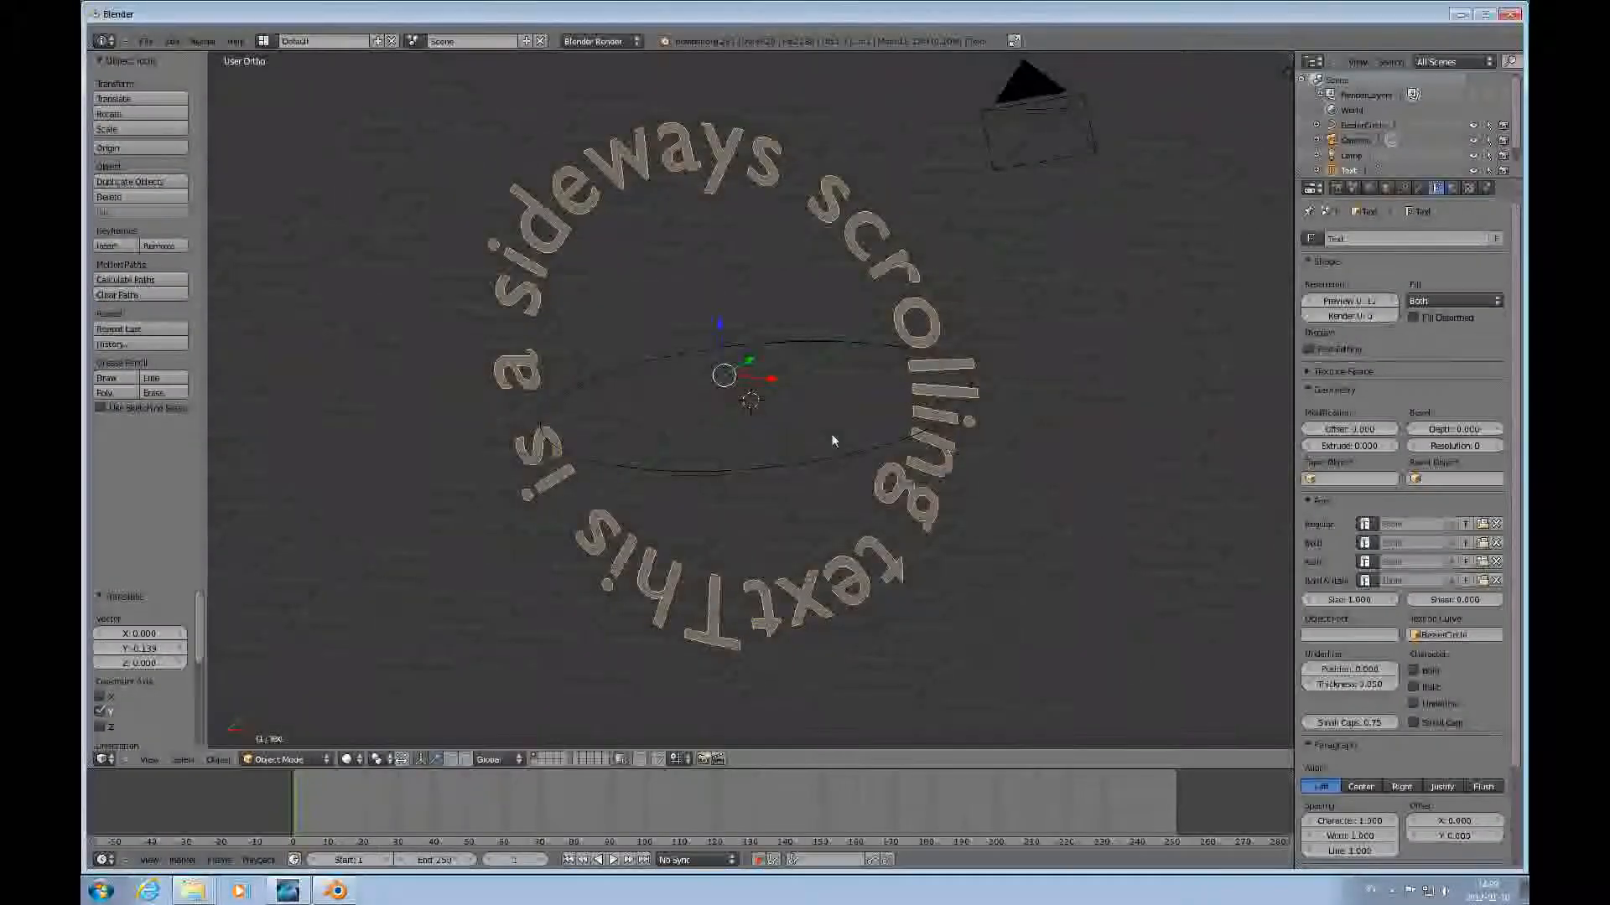
{"action": "key", "text": "KP_1"}
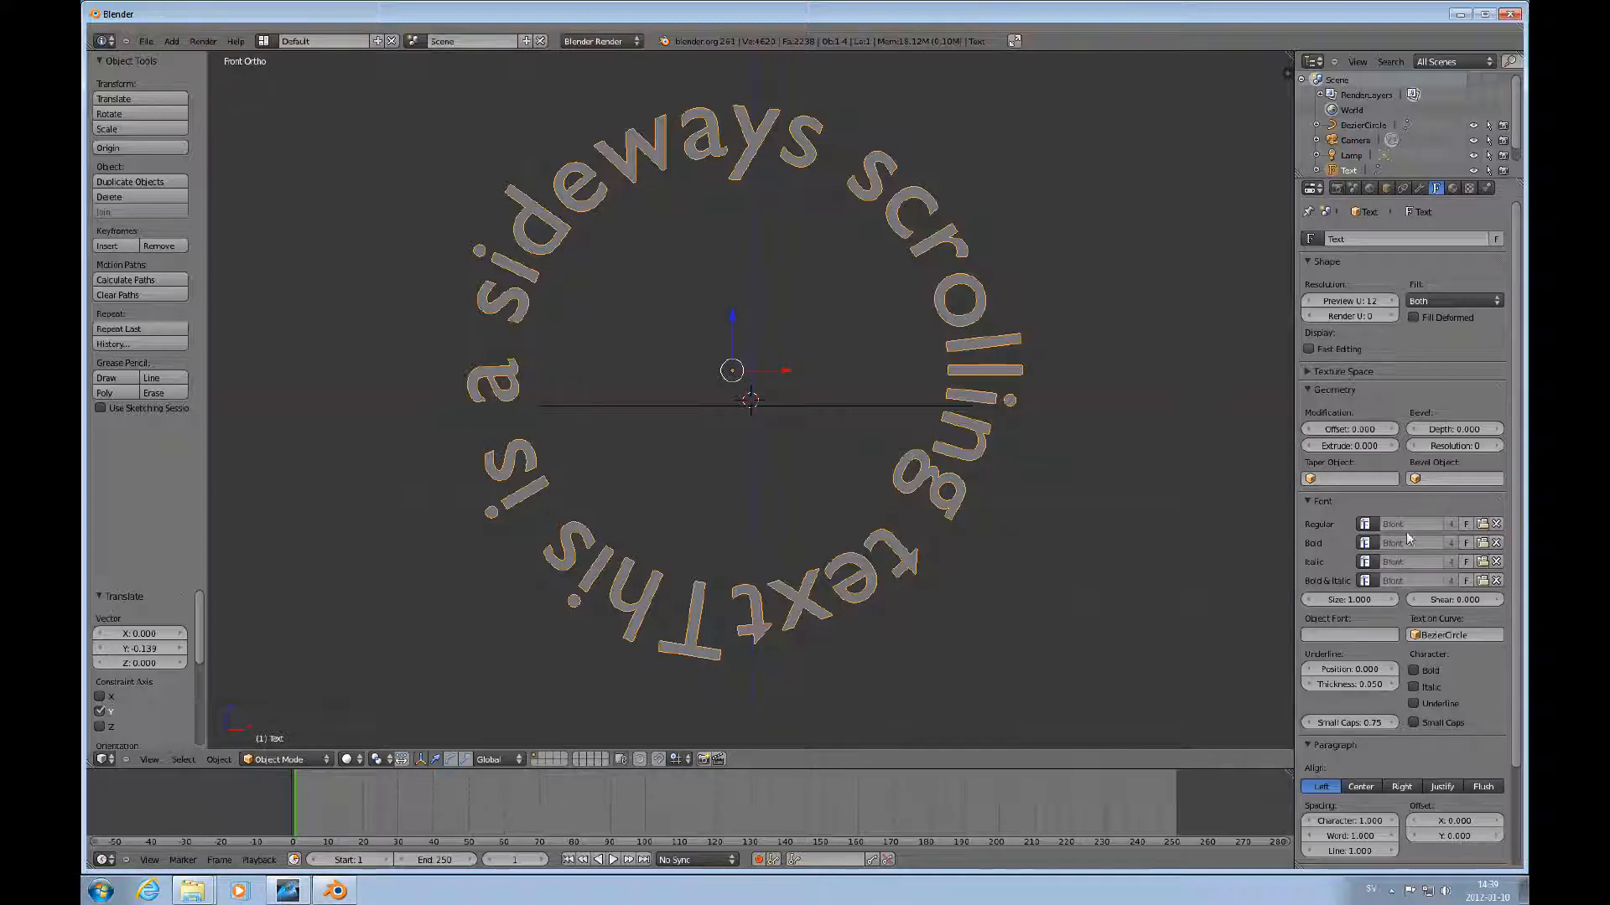
Clear the BezierCircle from the text's Text on Curve field.
{"action": "left_click", "coordinate": [1446, 635]}
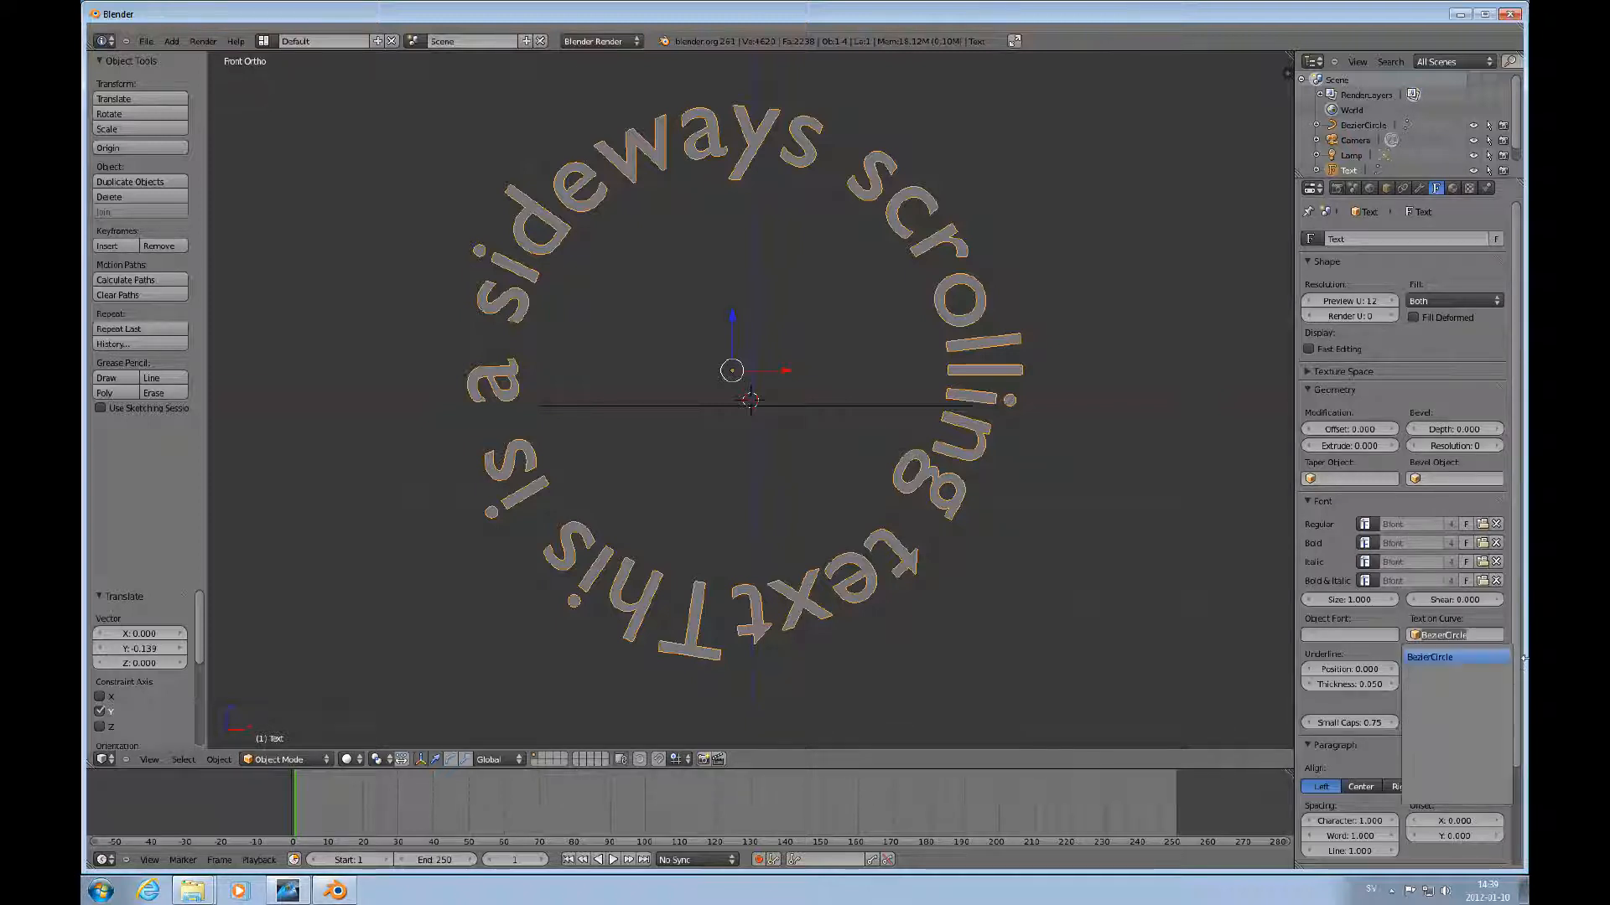
{"action": "key", "text": "BackSpace"}
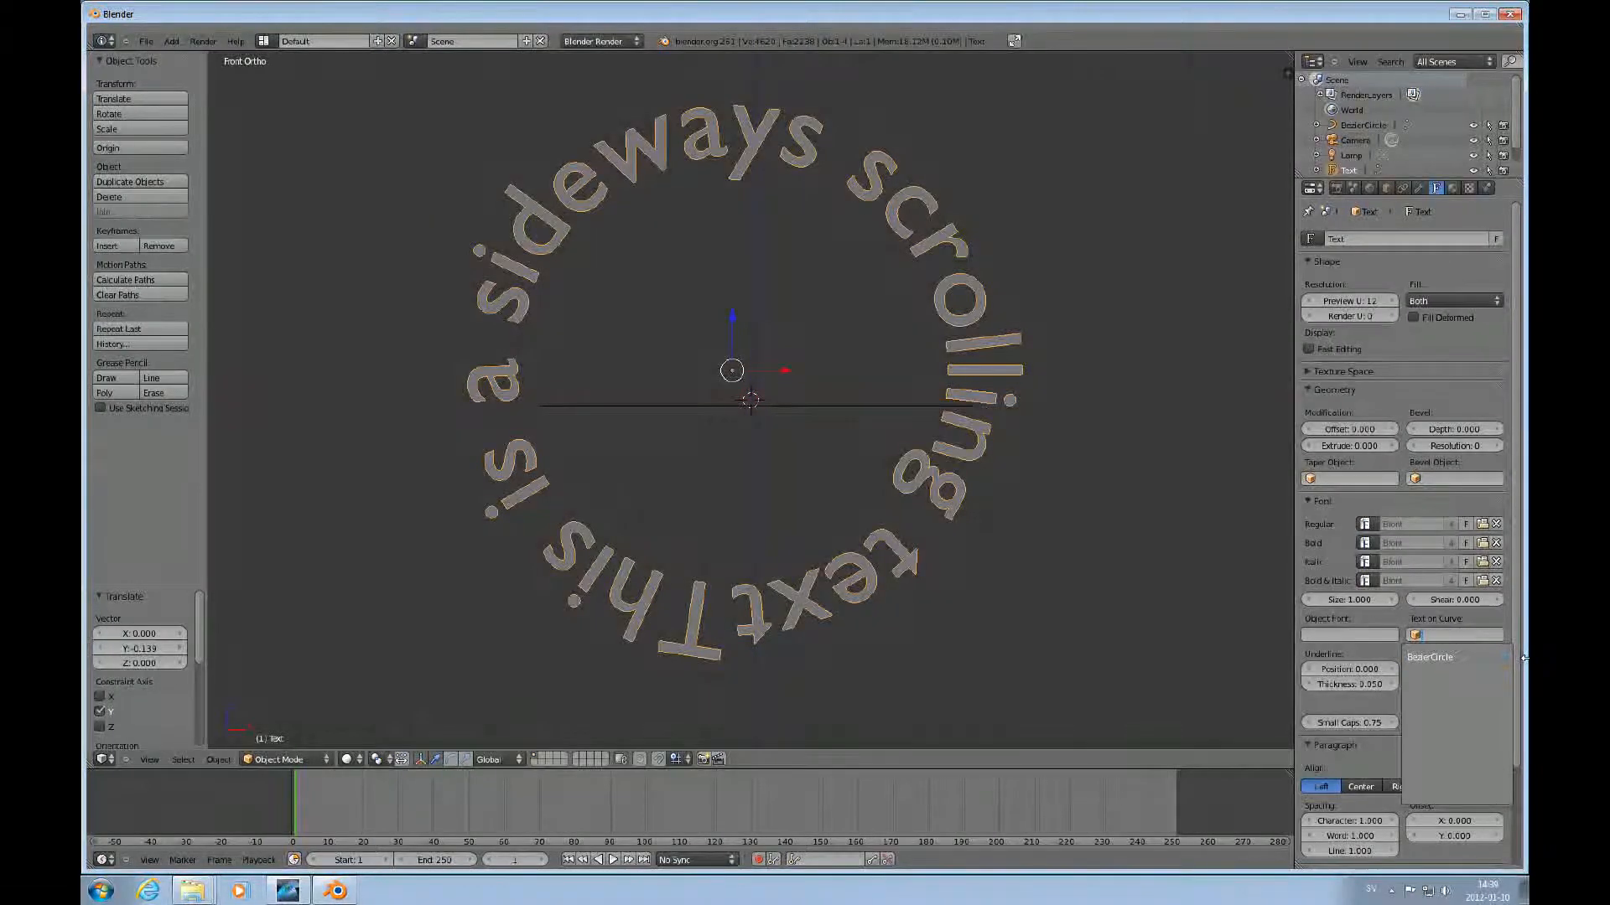
{"action": "key", "text": "Return"}
{"action": "scroll", "coordinate": [1084, 506], "scroll_direction": "down", "scroll_amount": 3}
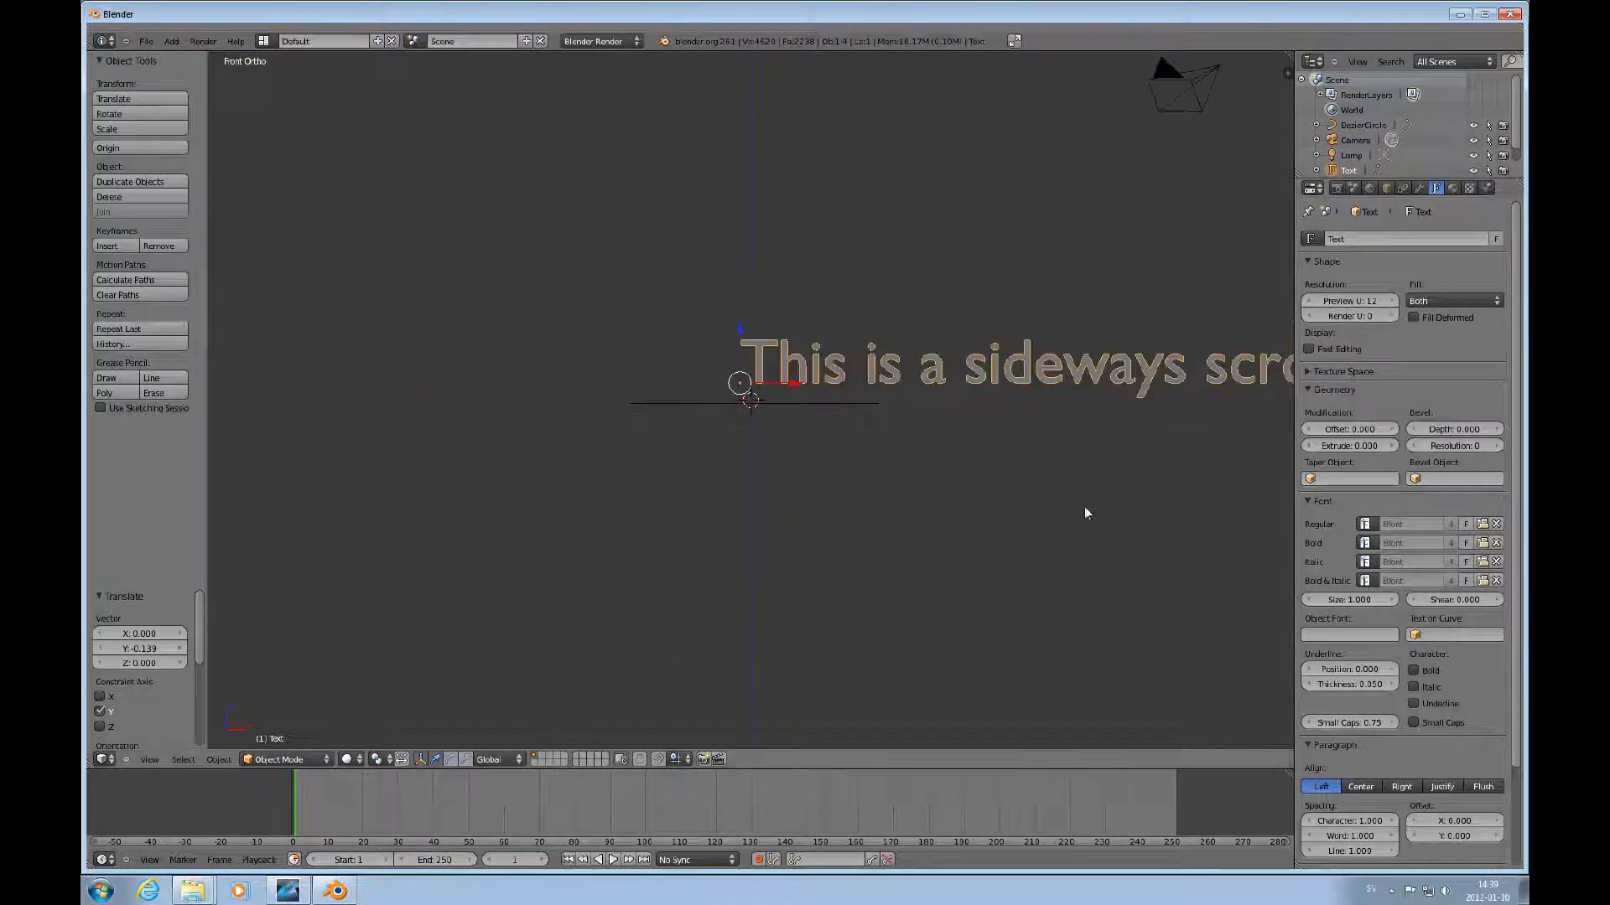
{"action": "scroll", "coordinate": [846, 419], "scroll_direction": "down", "scroll_amount": 2}
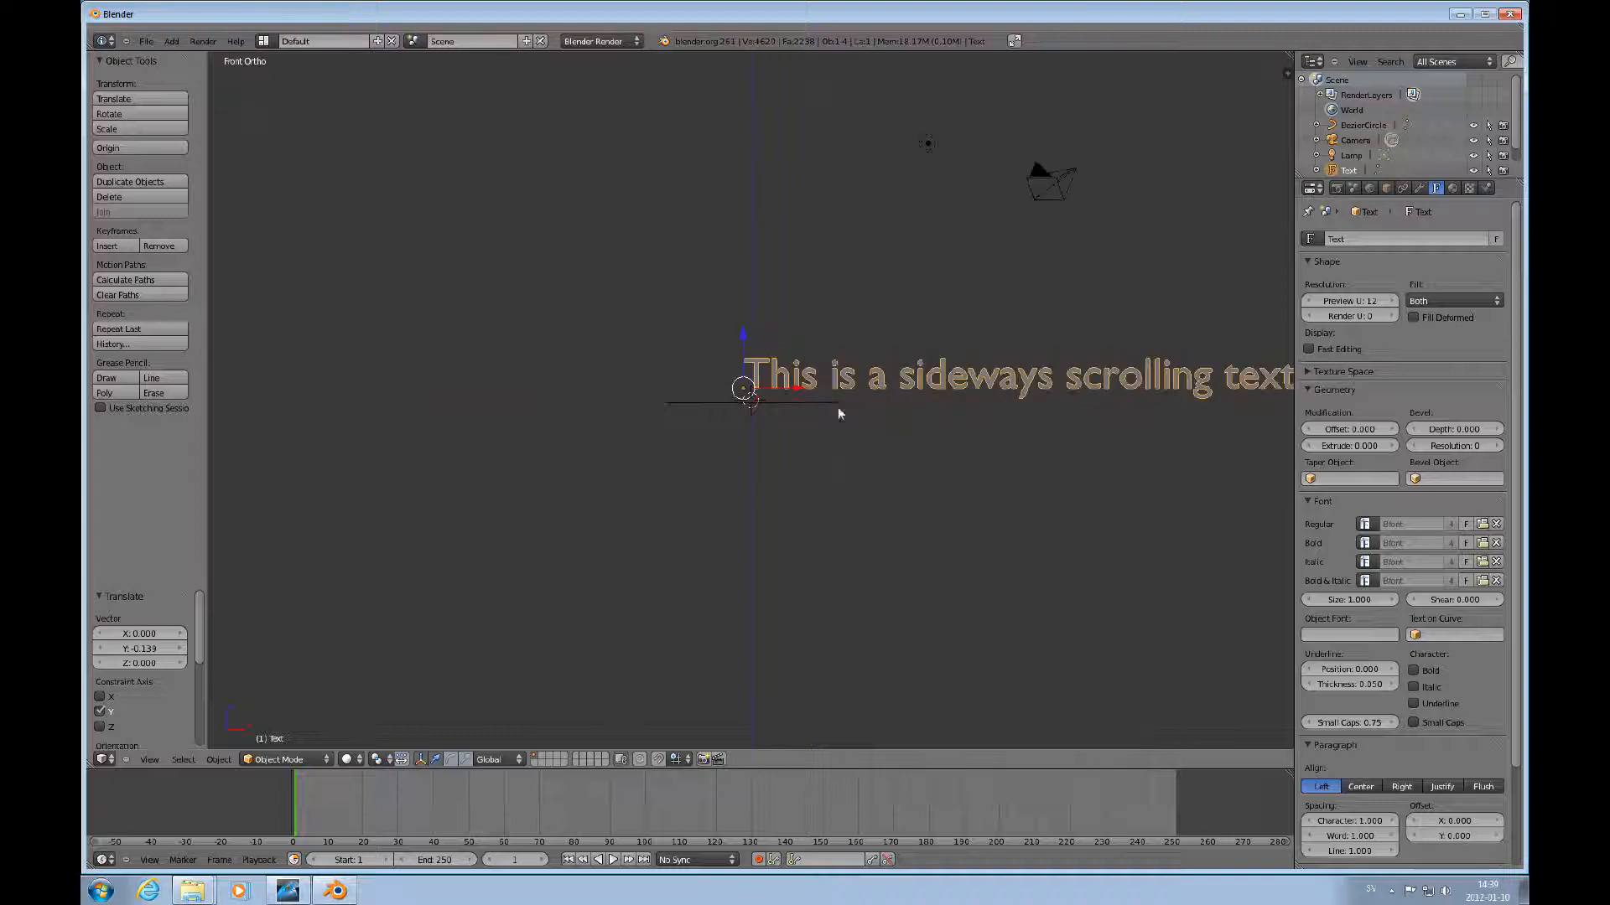
{"action": "right_click", "coordinate": [807, 404]}
{"action": "right_click", "coordinate": [917, 381]}
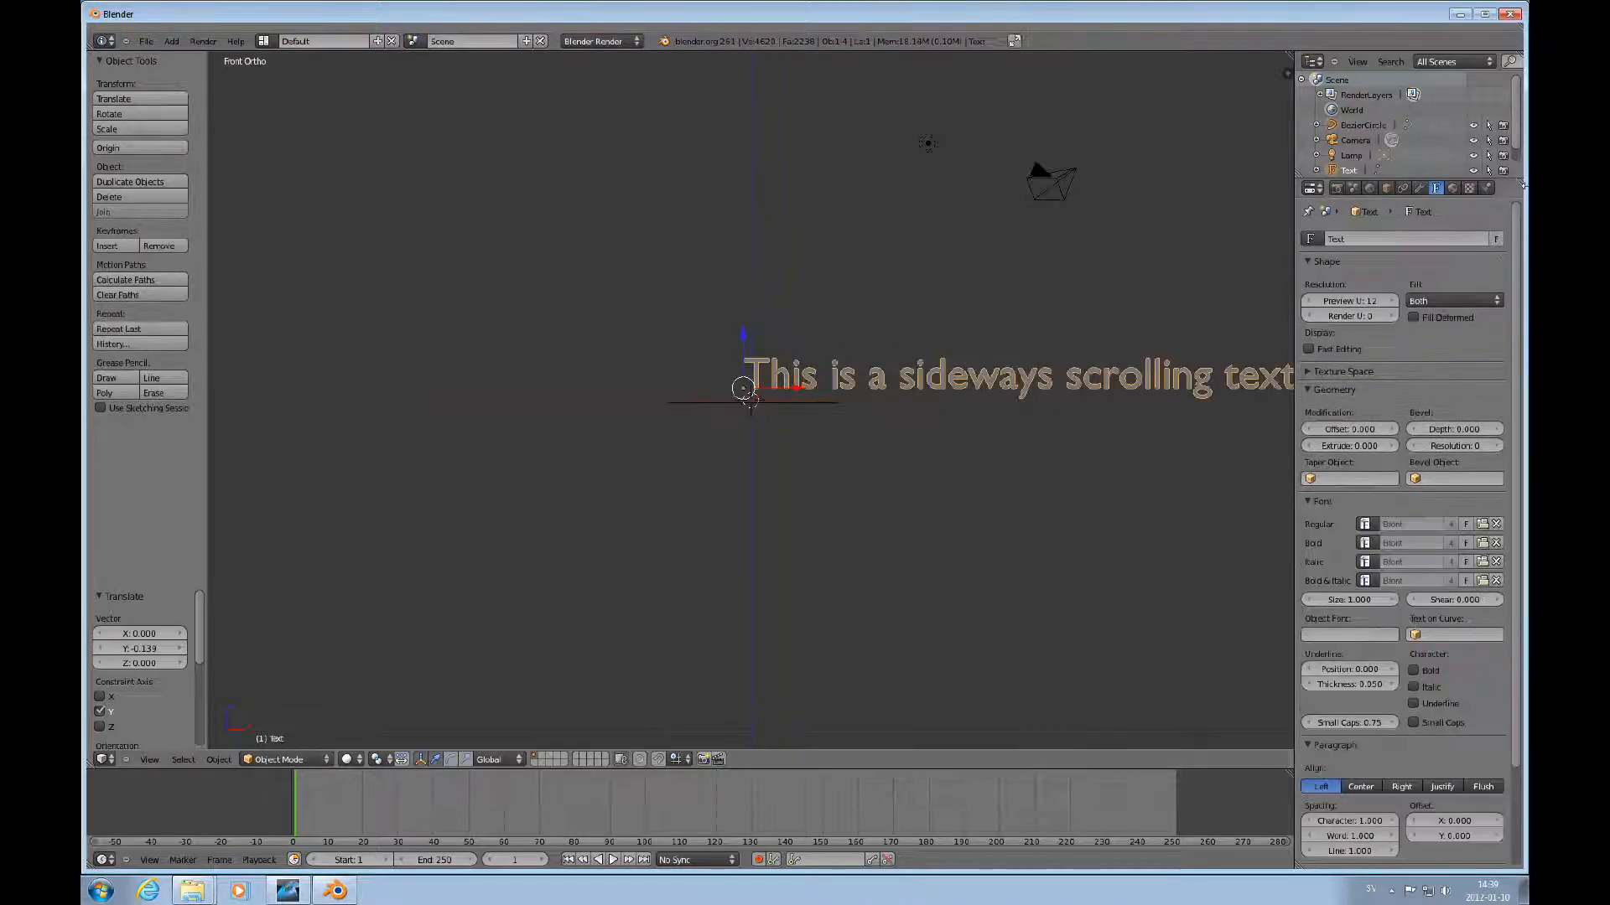
Add a Curve modifier to the text and set its object to BezierCircle.
{"action": "left_click", "coordinate": [1420, 190]}
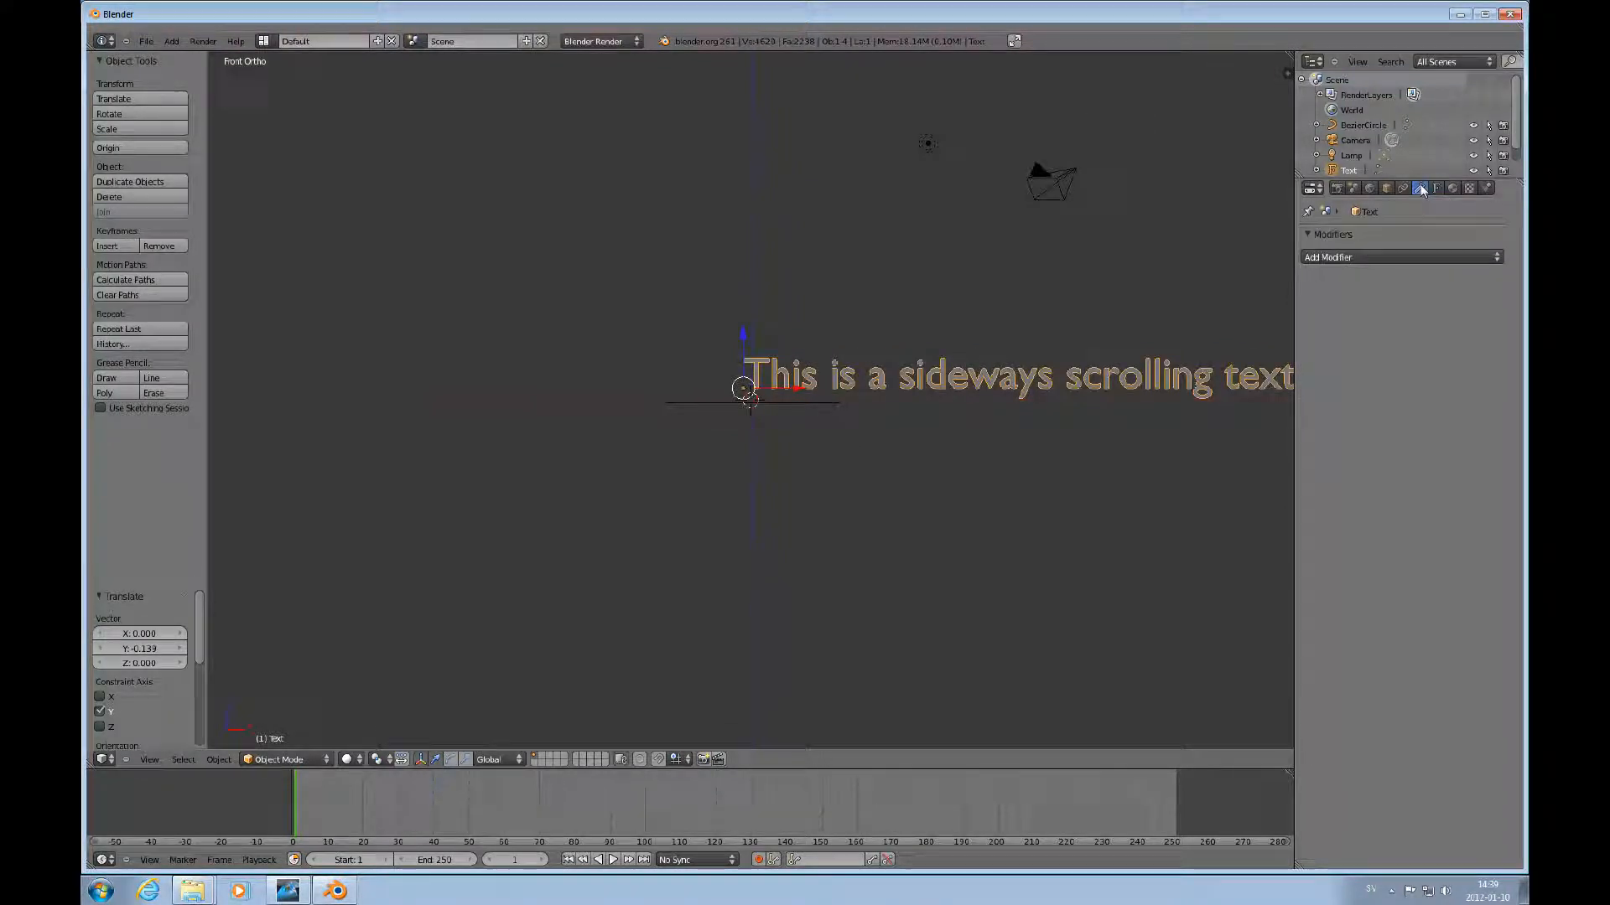
{"action": "left_click", "coordinate": [1356, 258]}
{"action": "left_click", "coordinate": [1311, 324]}
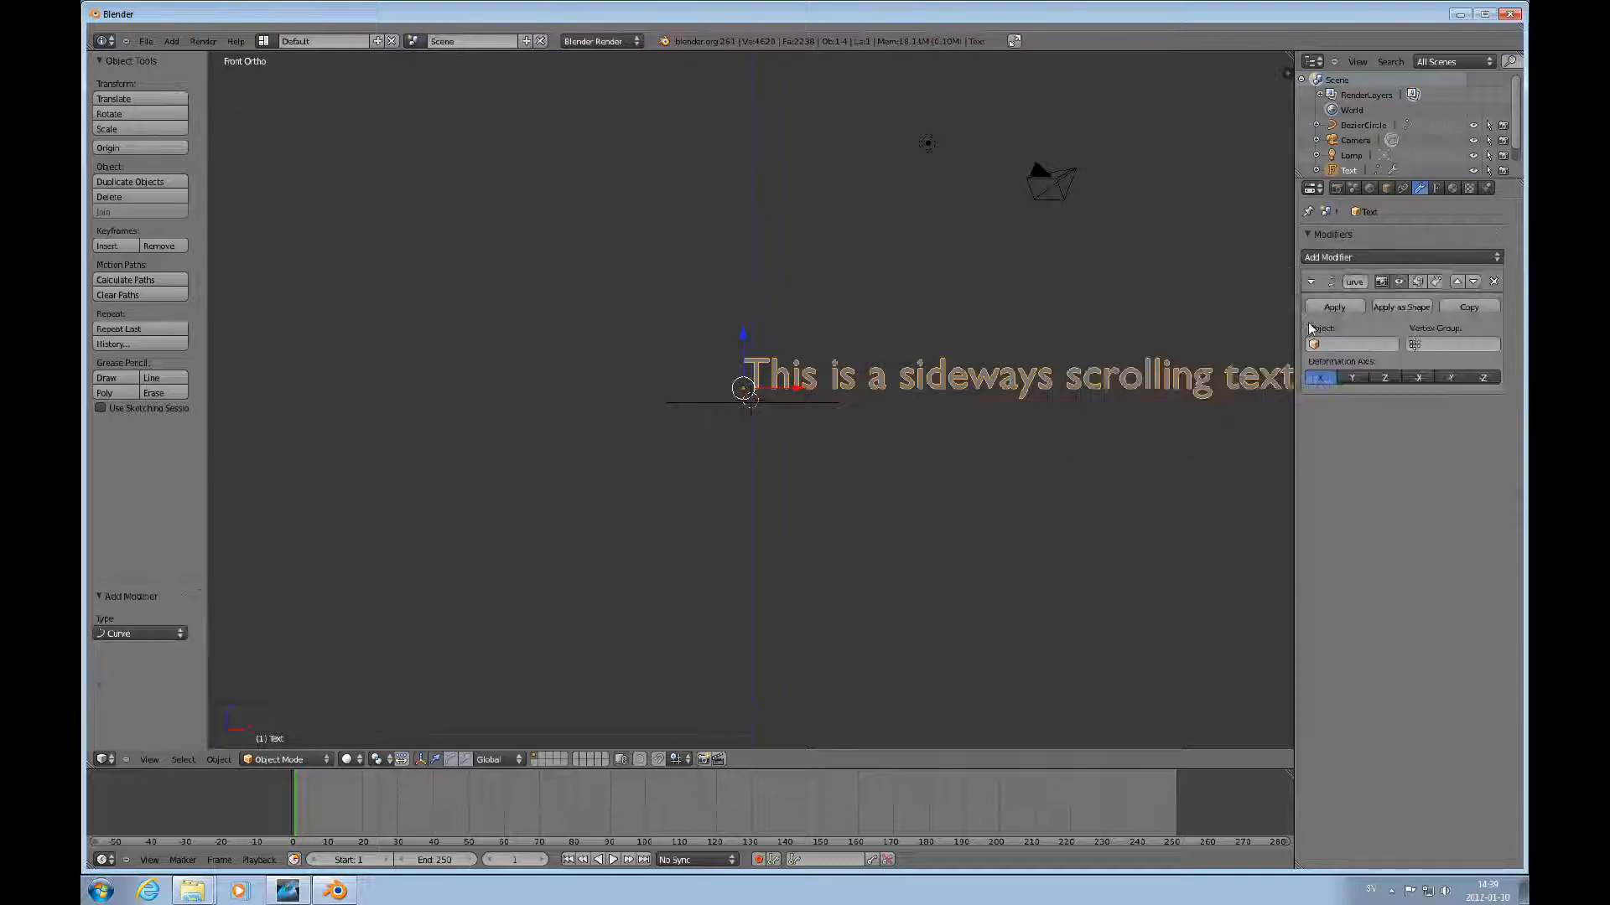
{"action": "scroll", "coordinate": [922, 434], "scroll_direction": "down", "scroll_amount": 2}
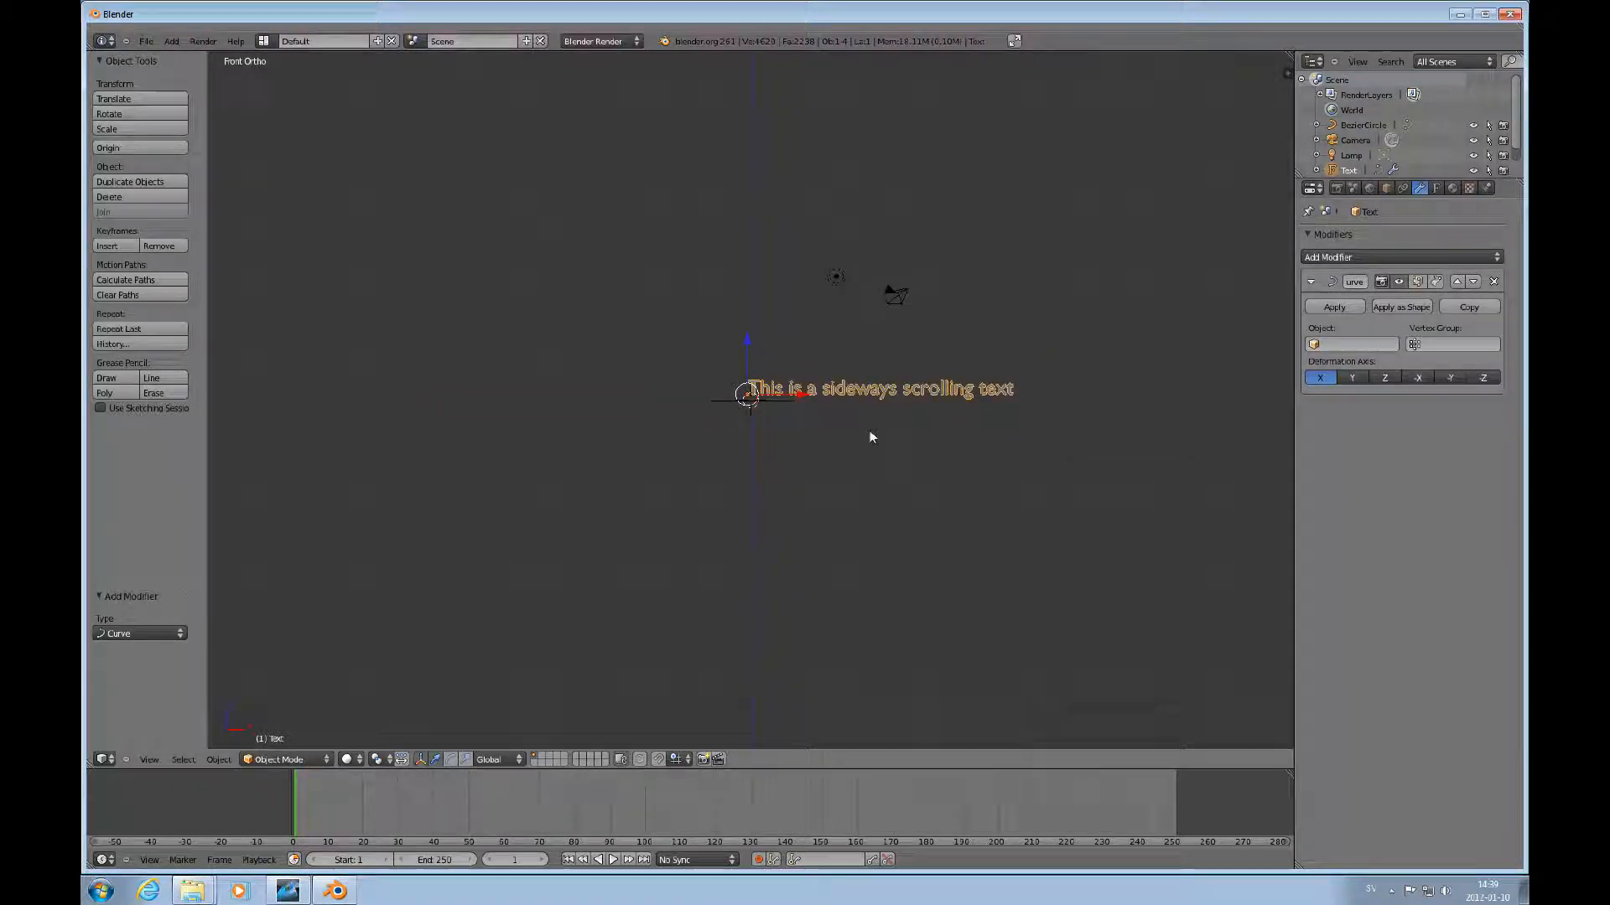
{"action": "left_click", "coordinate": [1351, 345]}
{"action": "left_click", "coordinate": [1346, 362]}
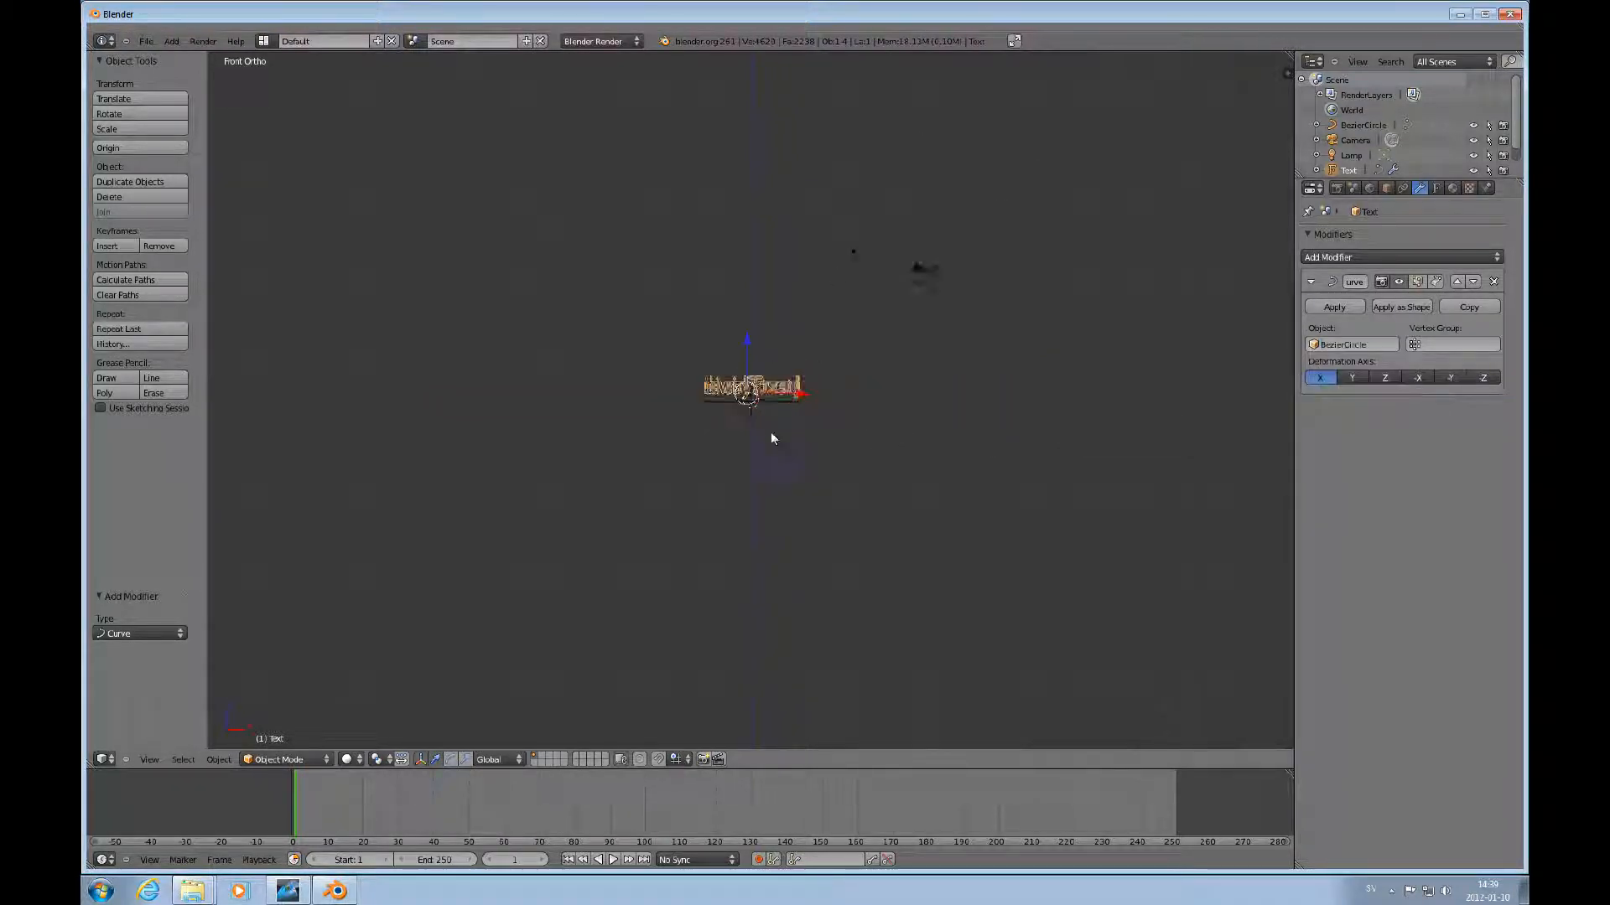
Cycle through the Curve modifier's deformation axes, finishing with X.
{"action": "scroll", "coordinate": [773, 432], "scroll_direction": "up", "scroll_amount": 10}
{"action": "middle_click_drag", "start_coordinate": [800, 394], "coordinate": [855, 401]}
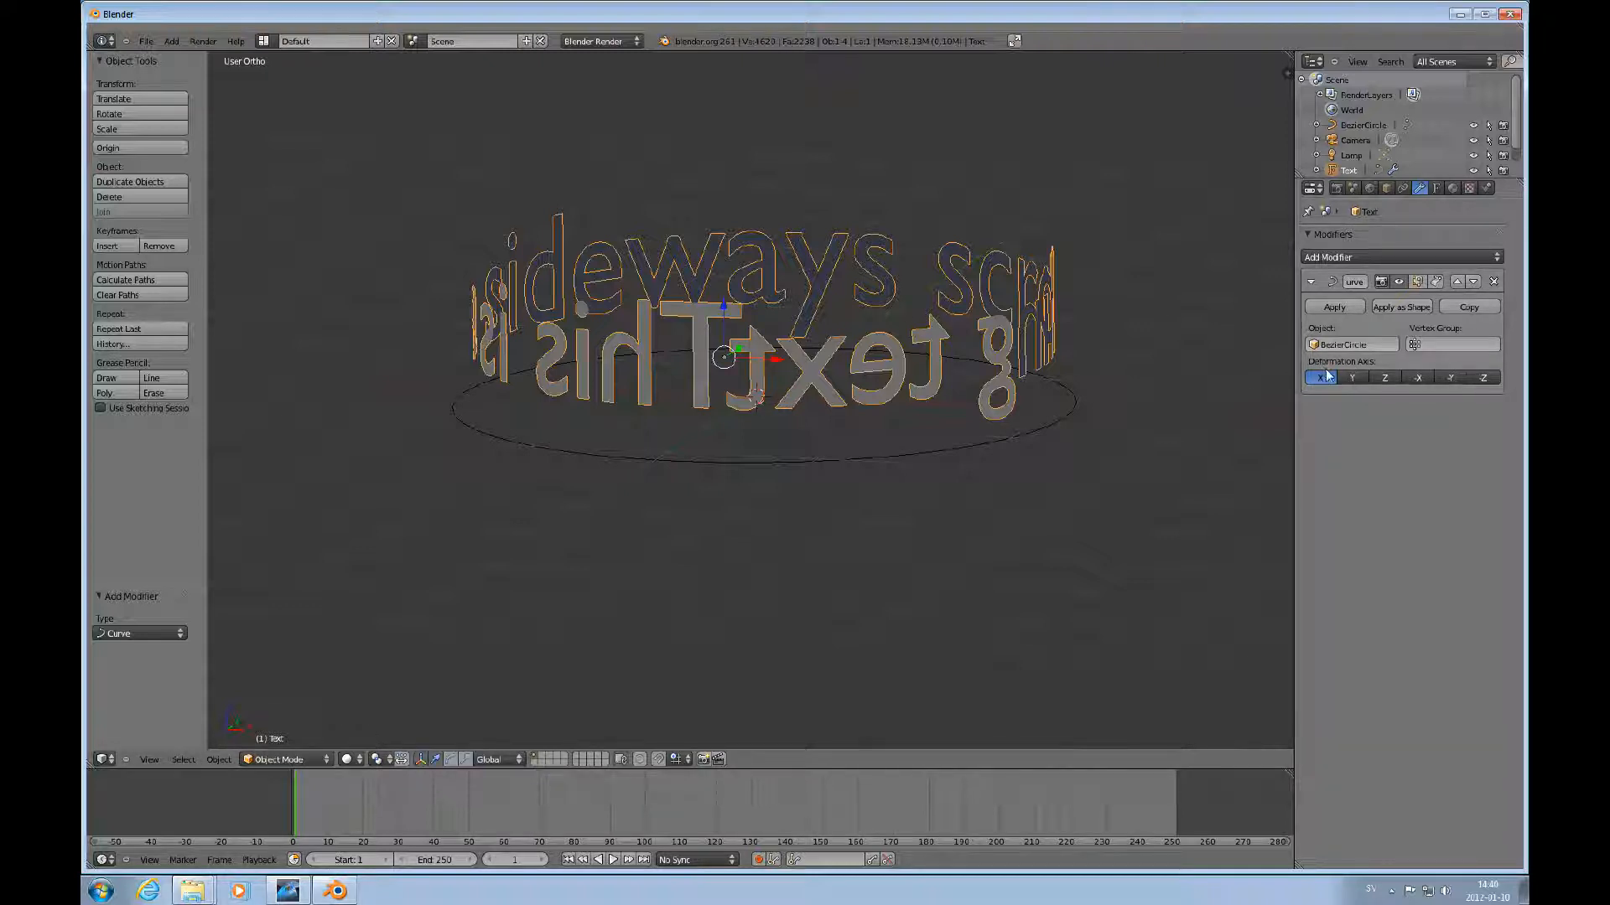
{"action": "left_click", "coordinate": [1351, 379]}
{"action": "left_click", "coordinate": [1384, 378]}
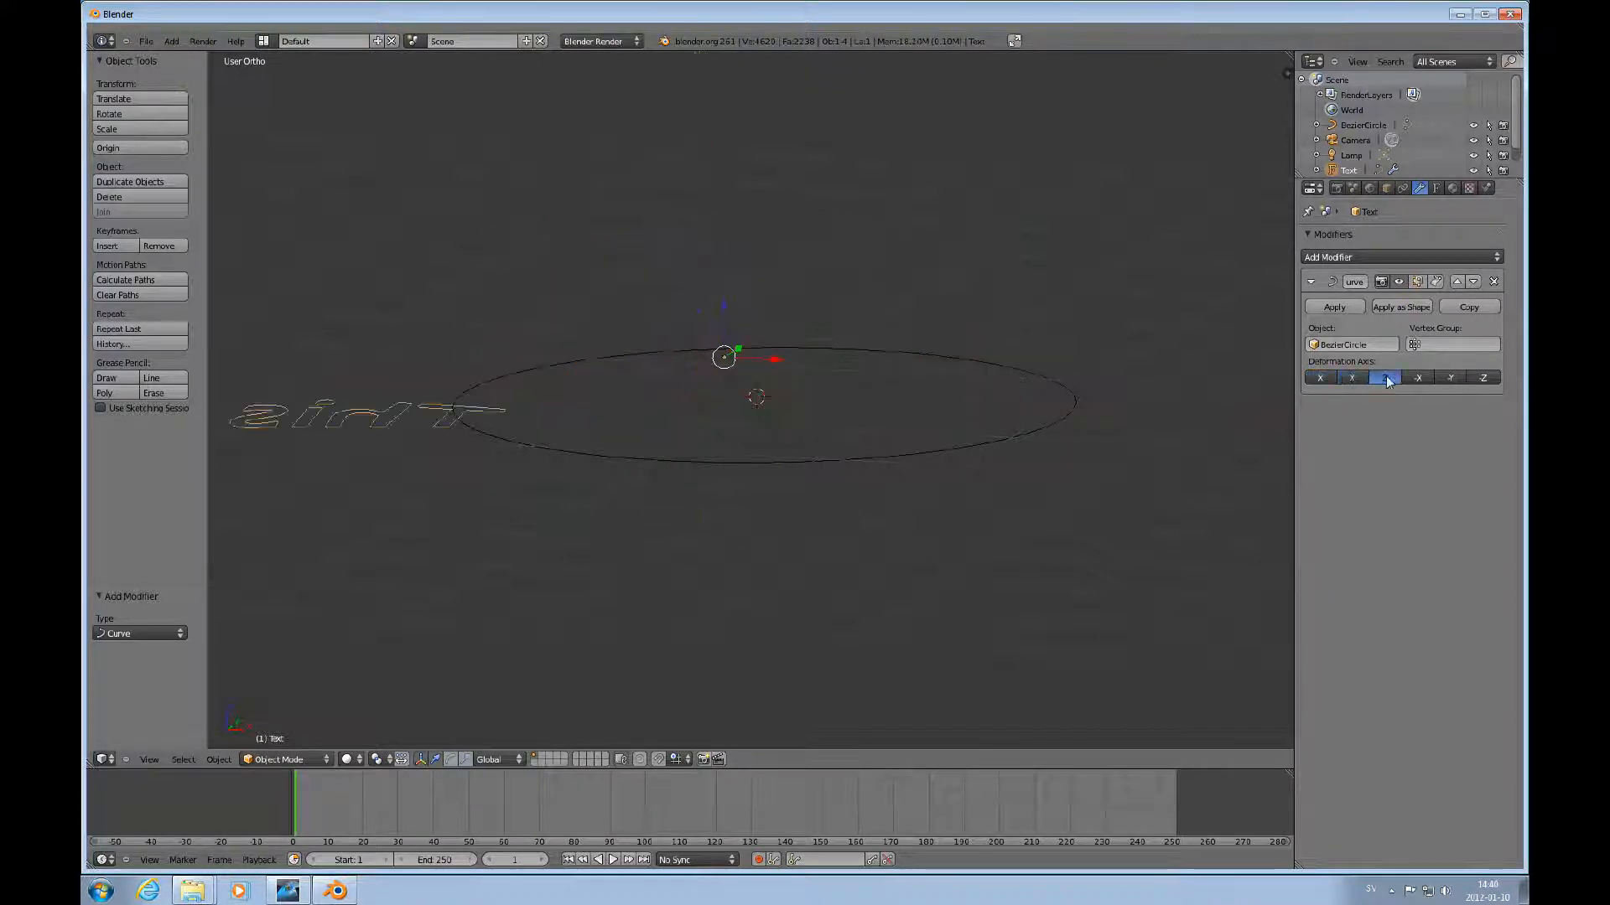
{"action": "left_click", "coordinate": [1417, 379]}
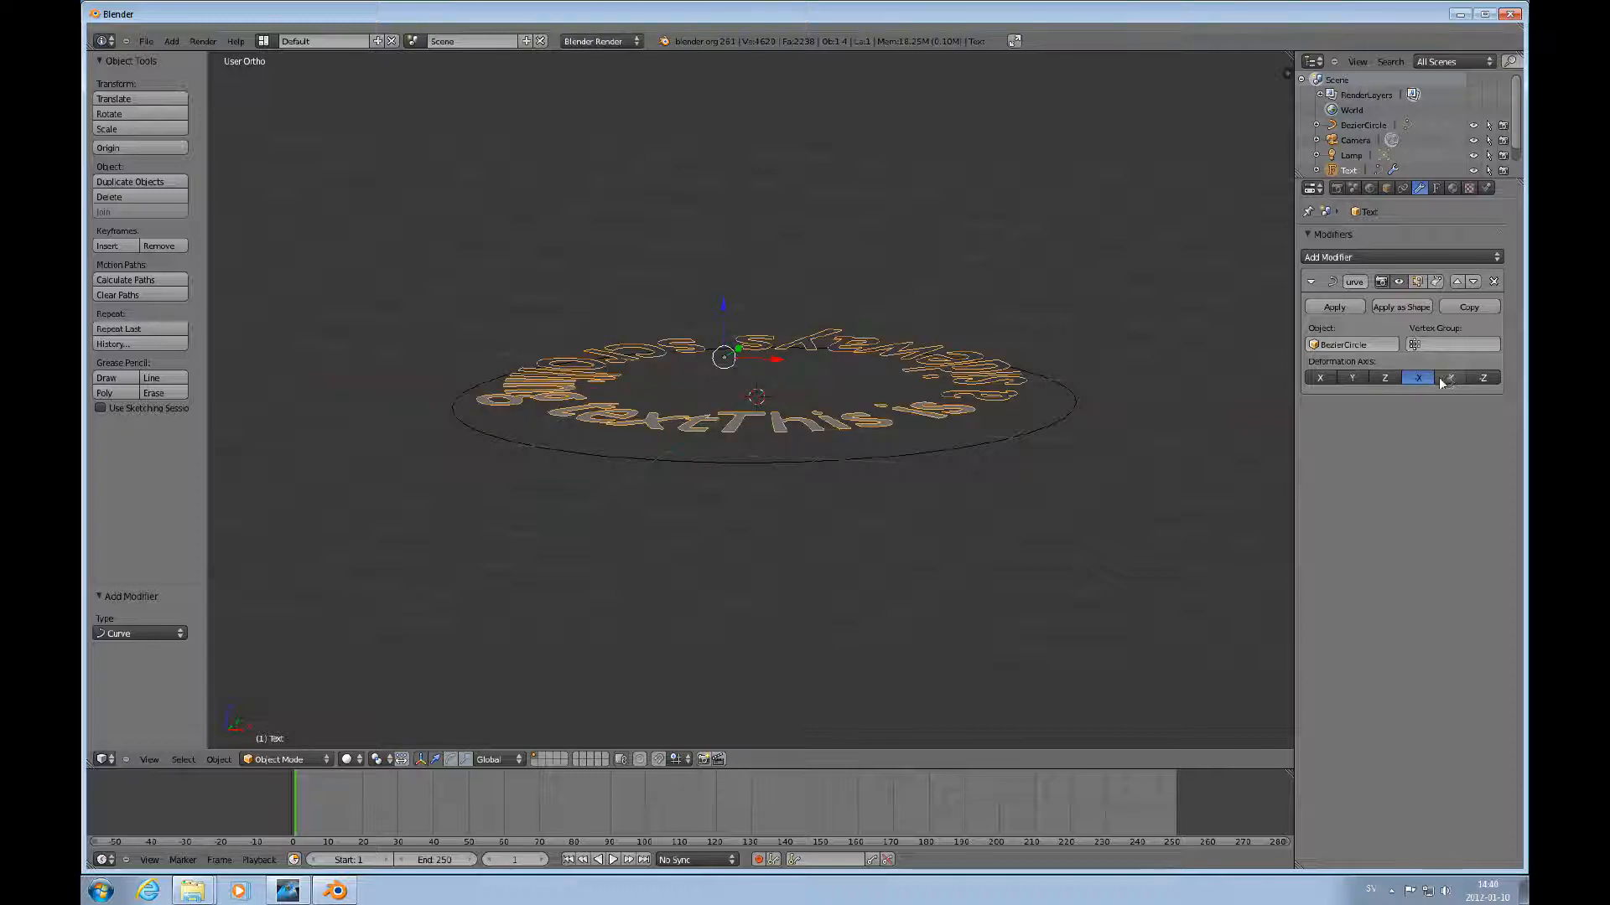
{"action": "left_click", "coordinate": [1449, 378]}
{"action": "left_click", "coordinate": [1480, 379]}
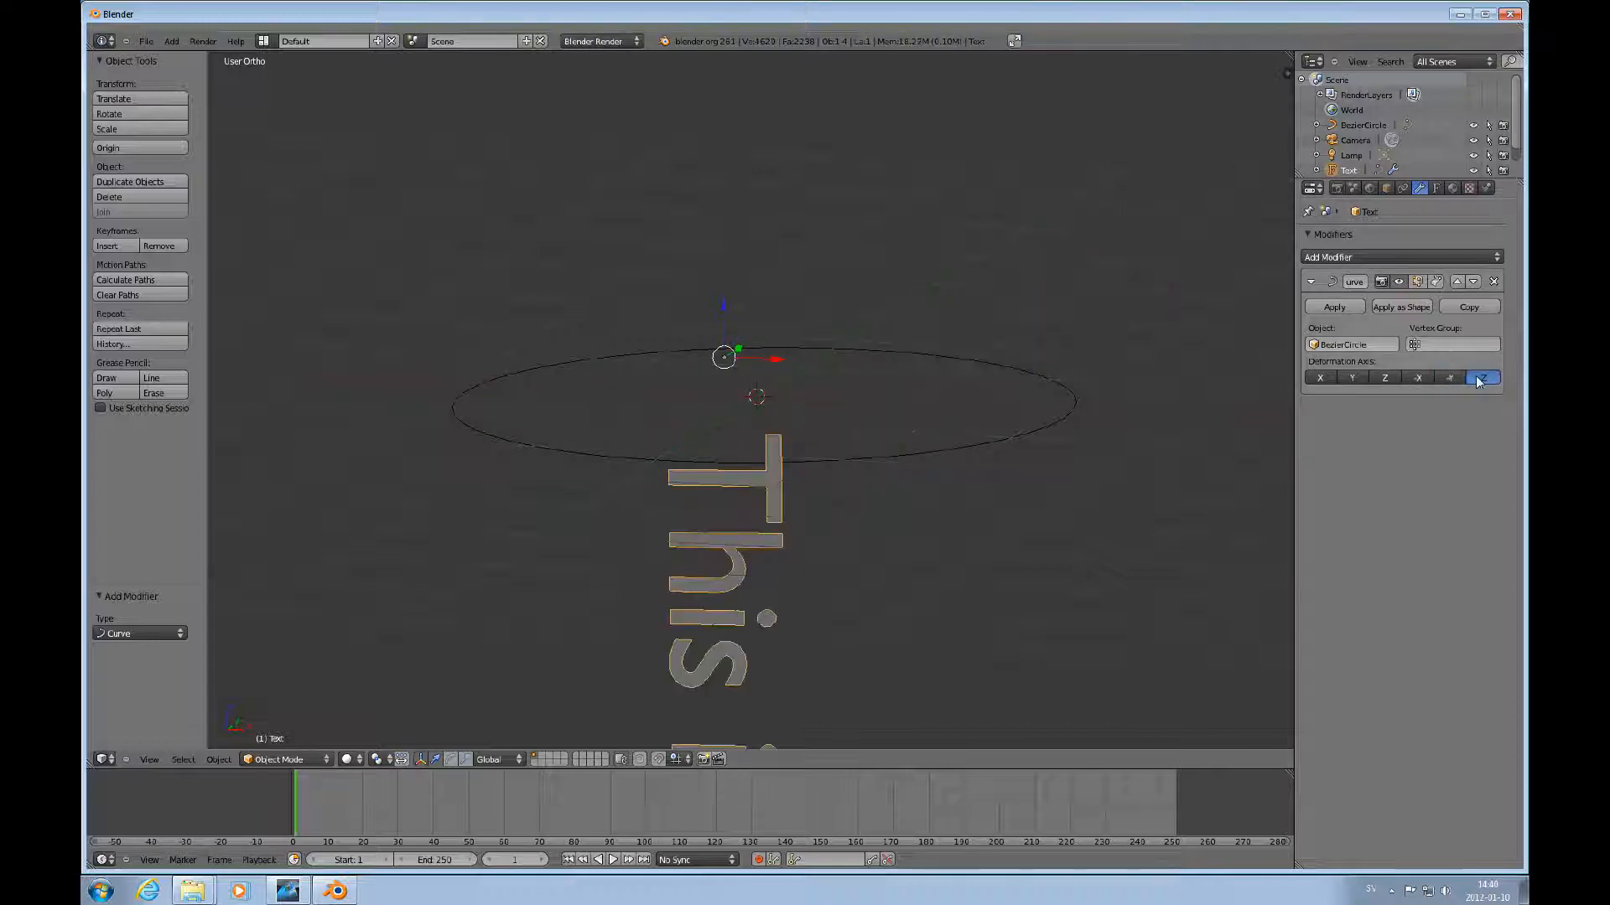
{"action": "left_click", "coordinate": [1319, 378]}
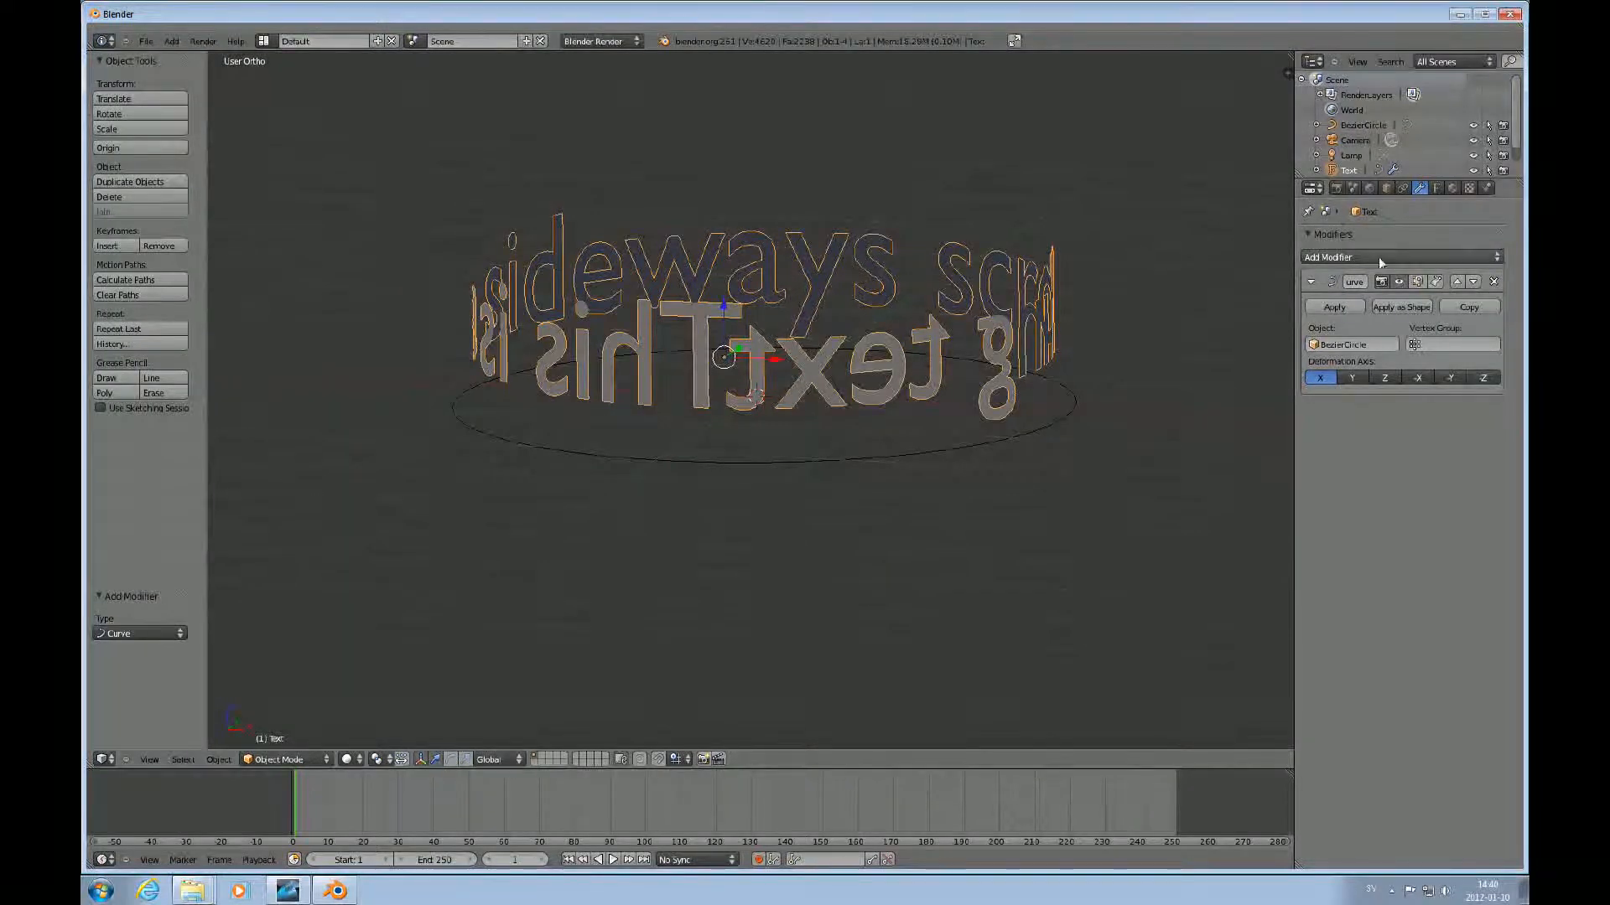
Set the text's extrusion to 0.08 in its text properties.
{"action": "left_click", "coordinate": [1435, 188]}
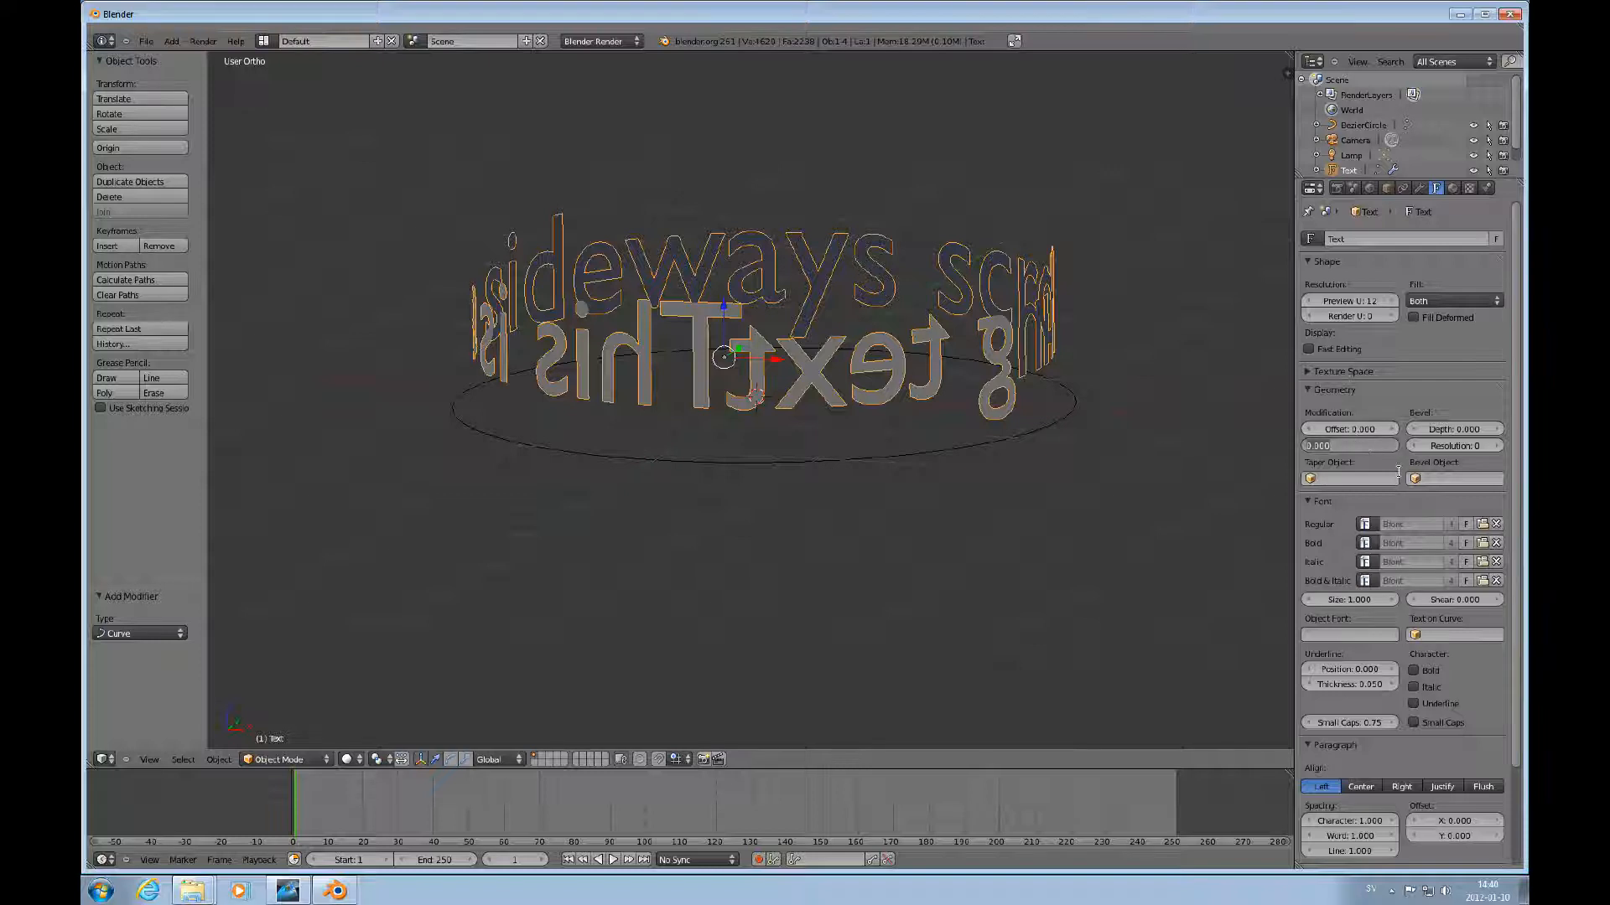
{"action": "type", "text": "0"}
{"action": "key", "text": "Return"}
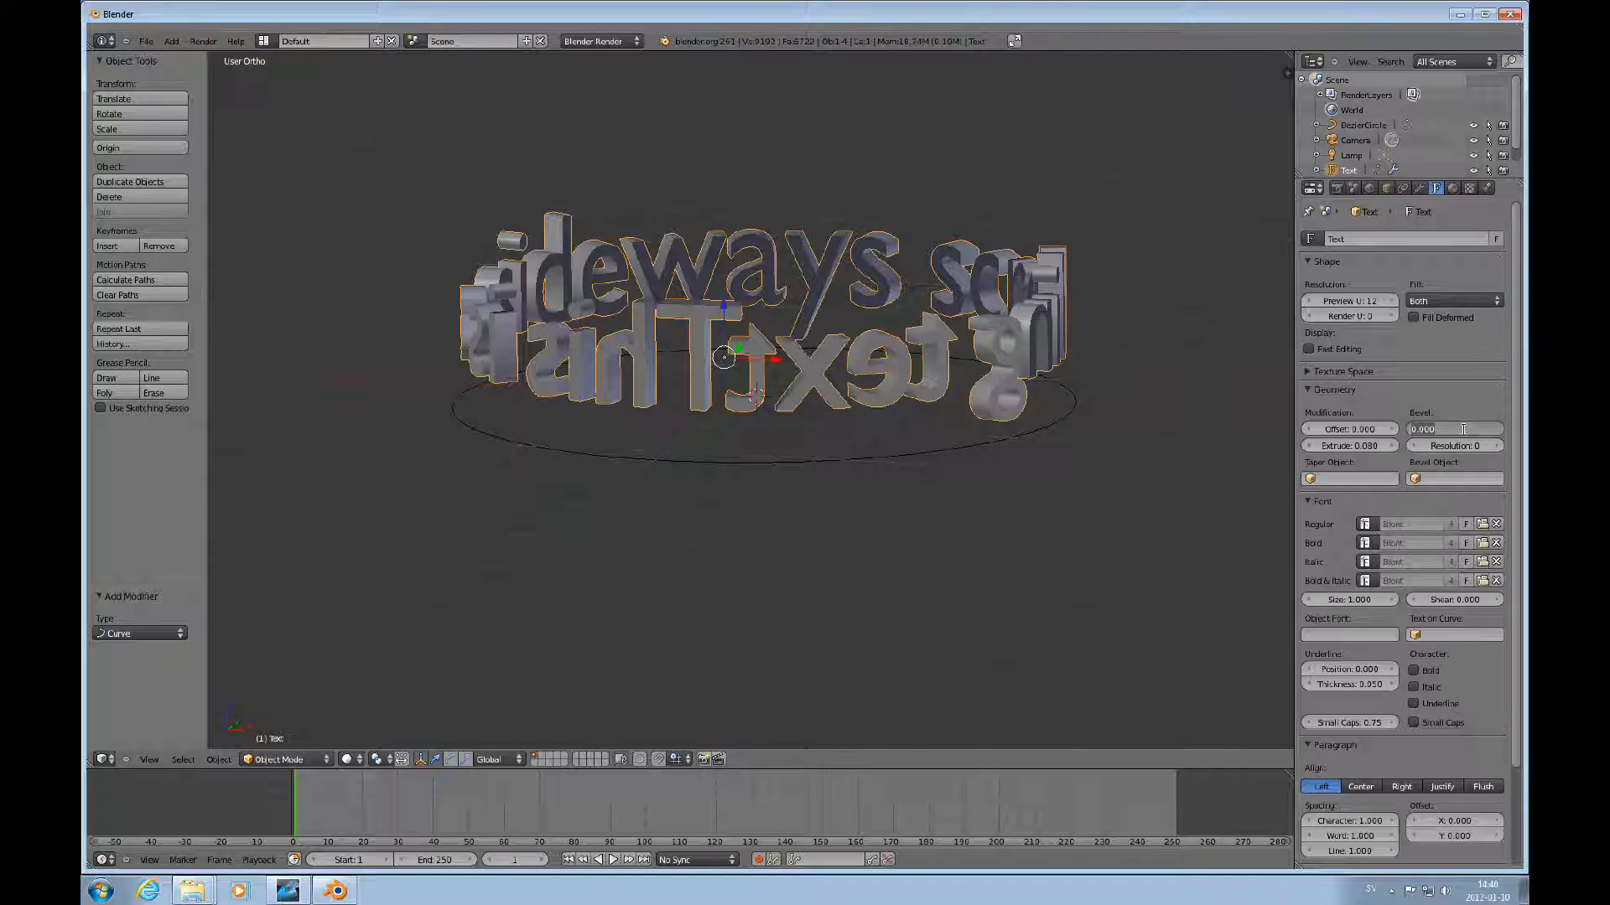
Set the text's bevel depth to 0.05.
{"action": "type", "text": "0.05"}
{"action": "key", "text": "Return"}
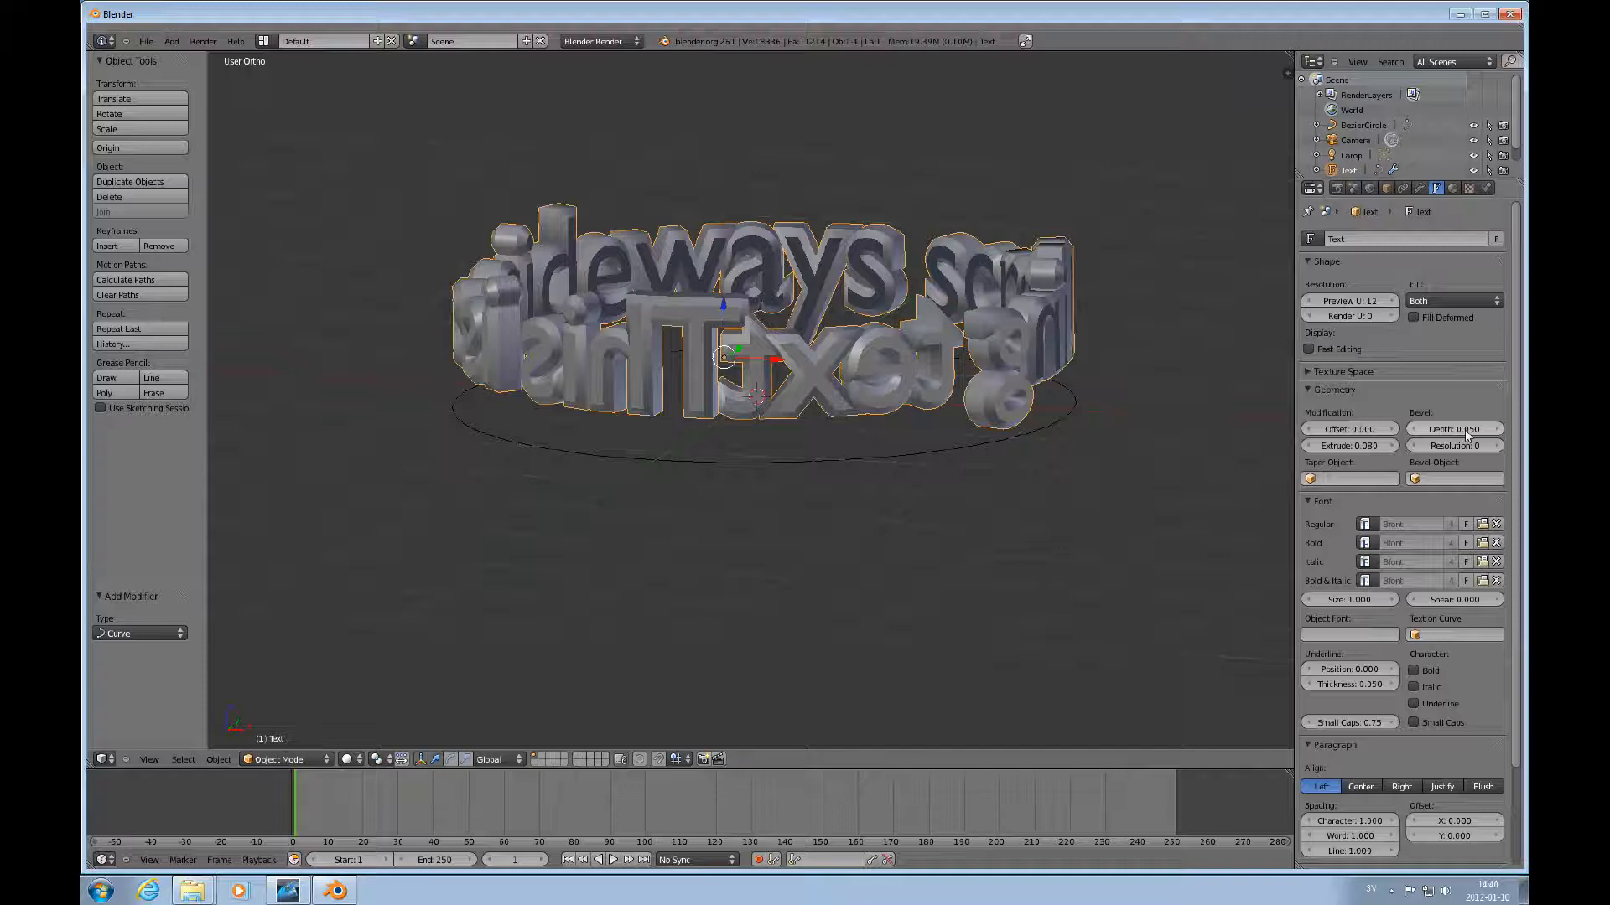
Reduce the text's bevel depth to 0.001.
{"action": "scroll", "coordinate": [1062, 407], "scroll_direction": "up", "scroll_amount": 5}
{"action": "scroll", "coordinate": [1062, 406], "scroll_direction": "down", "scroll_amount": 5}
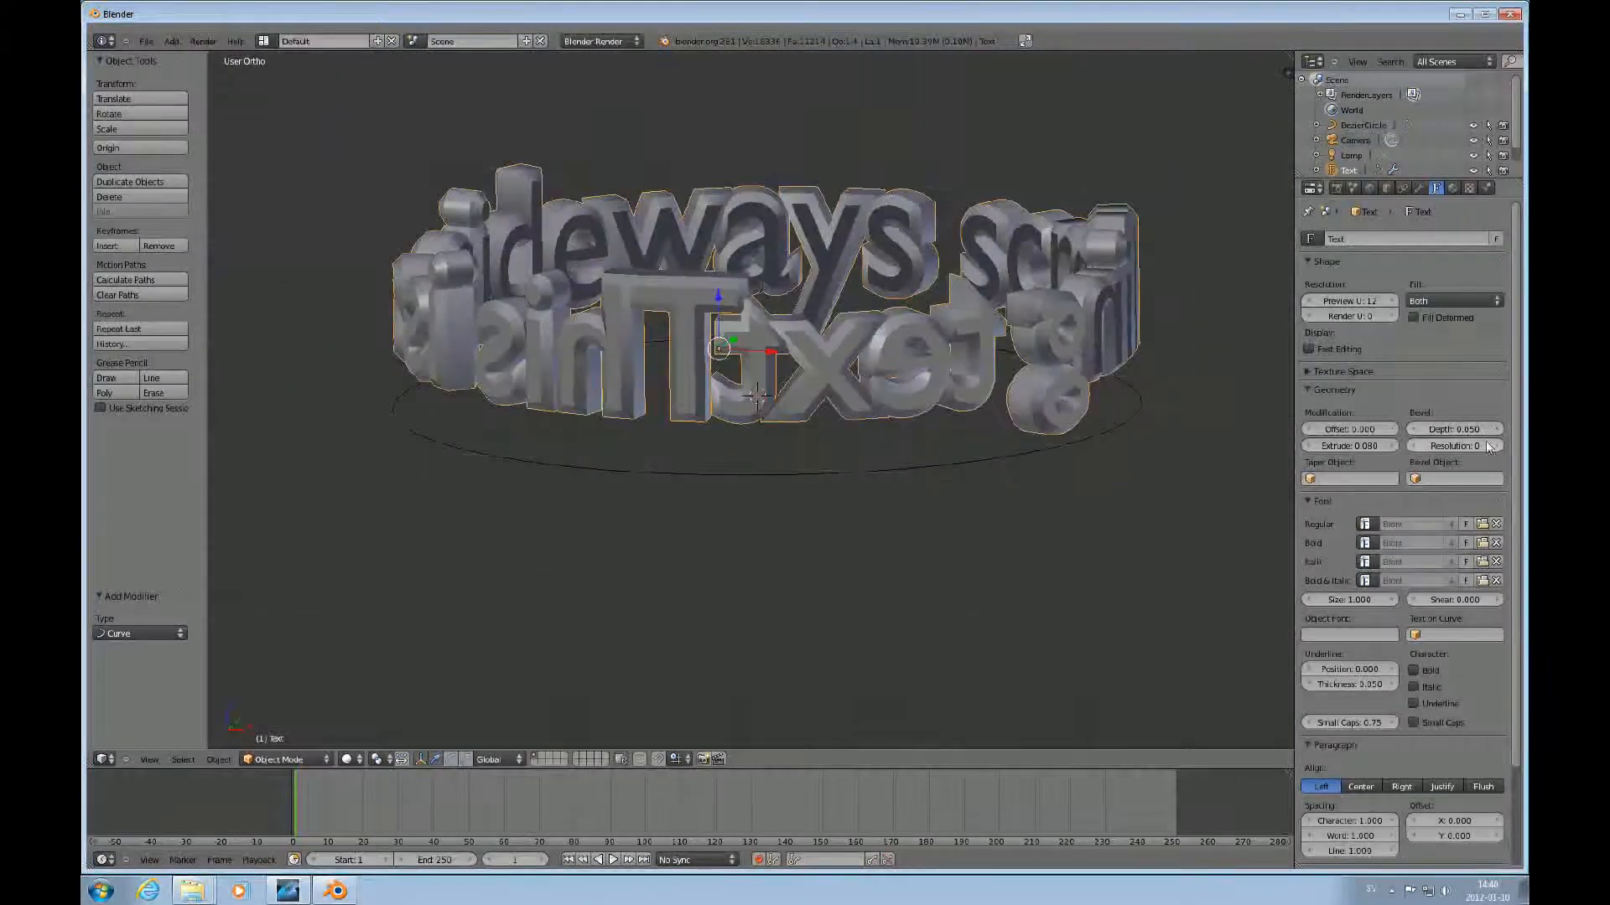
{"action": "left_click", "coordinate": [1493, 424]}
{"action": "type", "text": "0"}
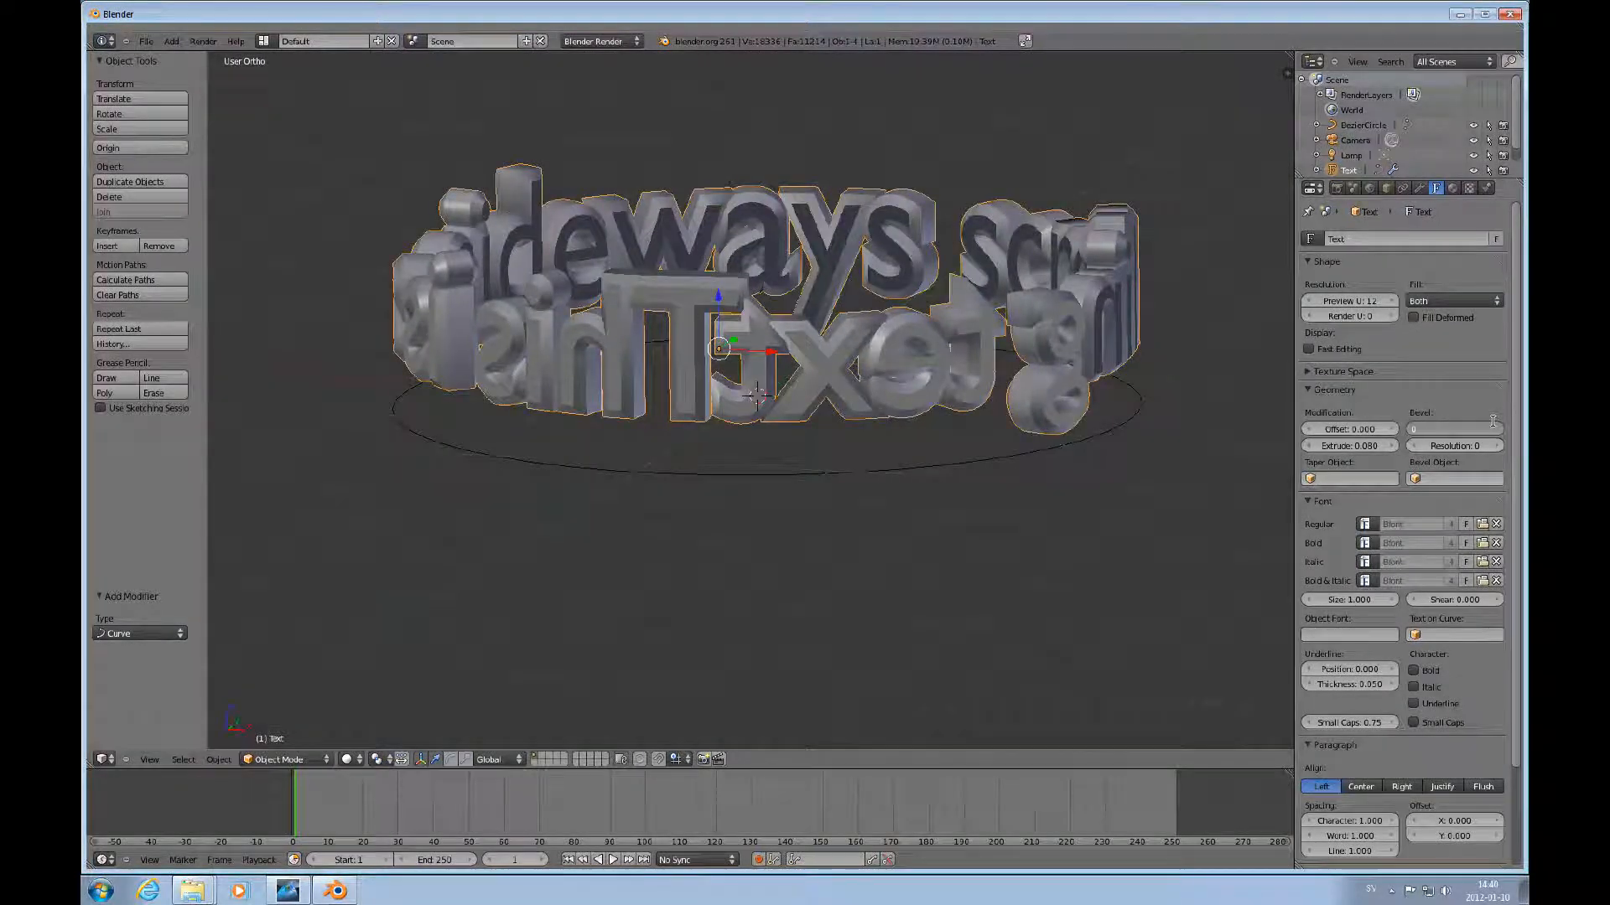
{"action": "type", "text": ".001"}
{"action": "key", "text": "Return"}
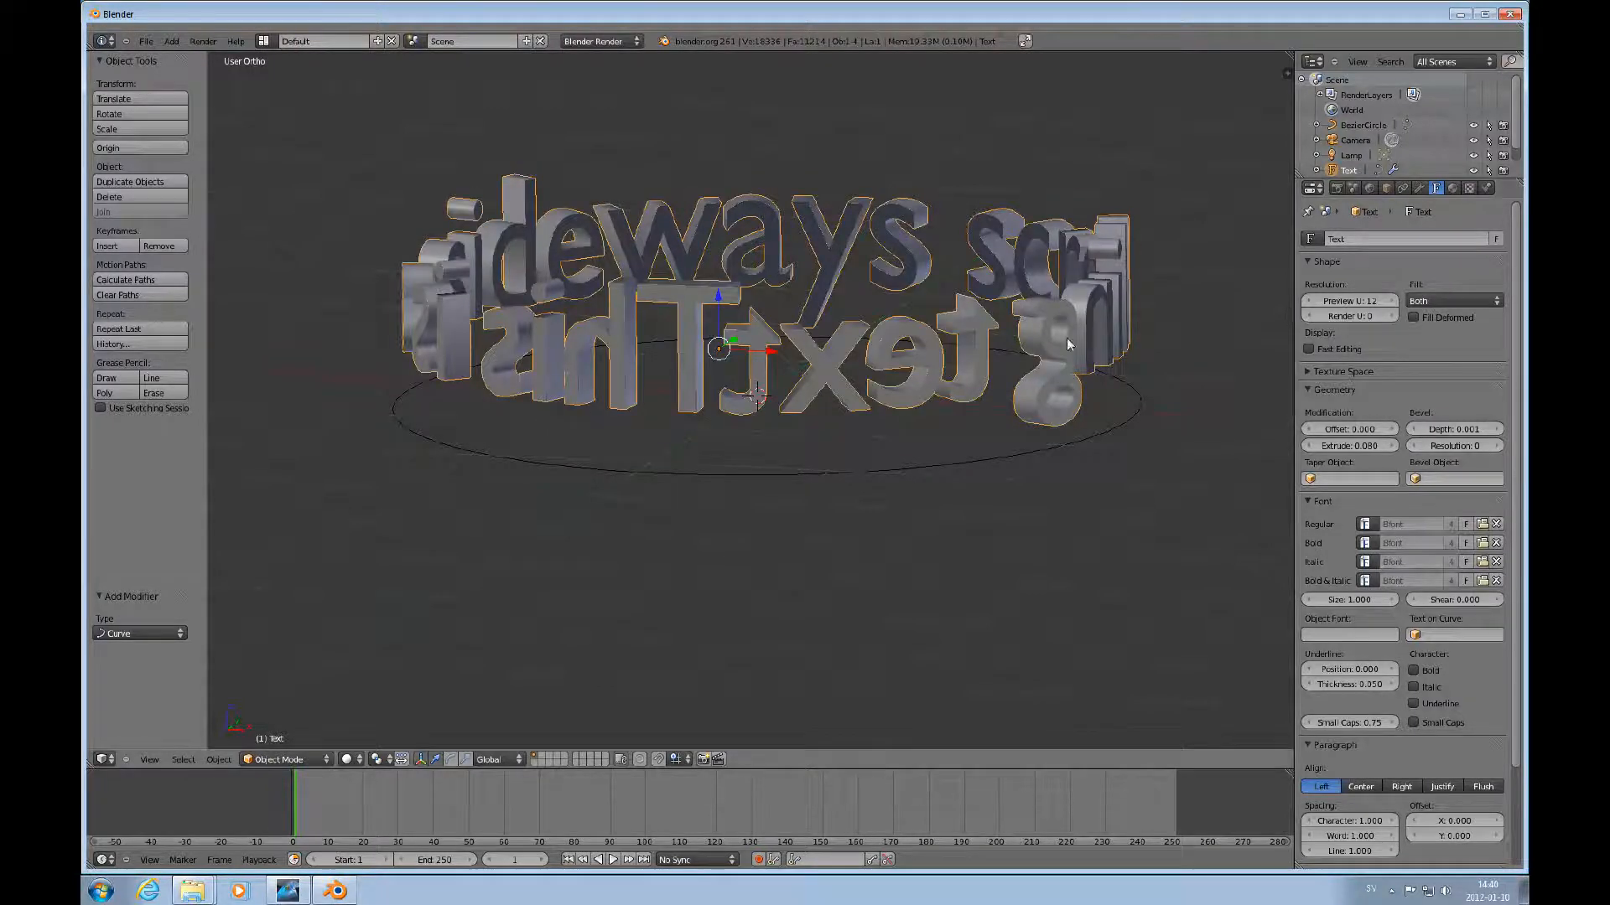
Select the Bezier circle and scale it up by about 1.35.
{"action": "scroll", "coordinate": [1066, 338], "scroll_direction": "up", "scroll_amount": 4}
{"action": "scroll", "coordinate": [1066, 339], "scroll_direction": "down", "scroll_amount": 3}
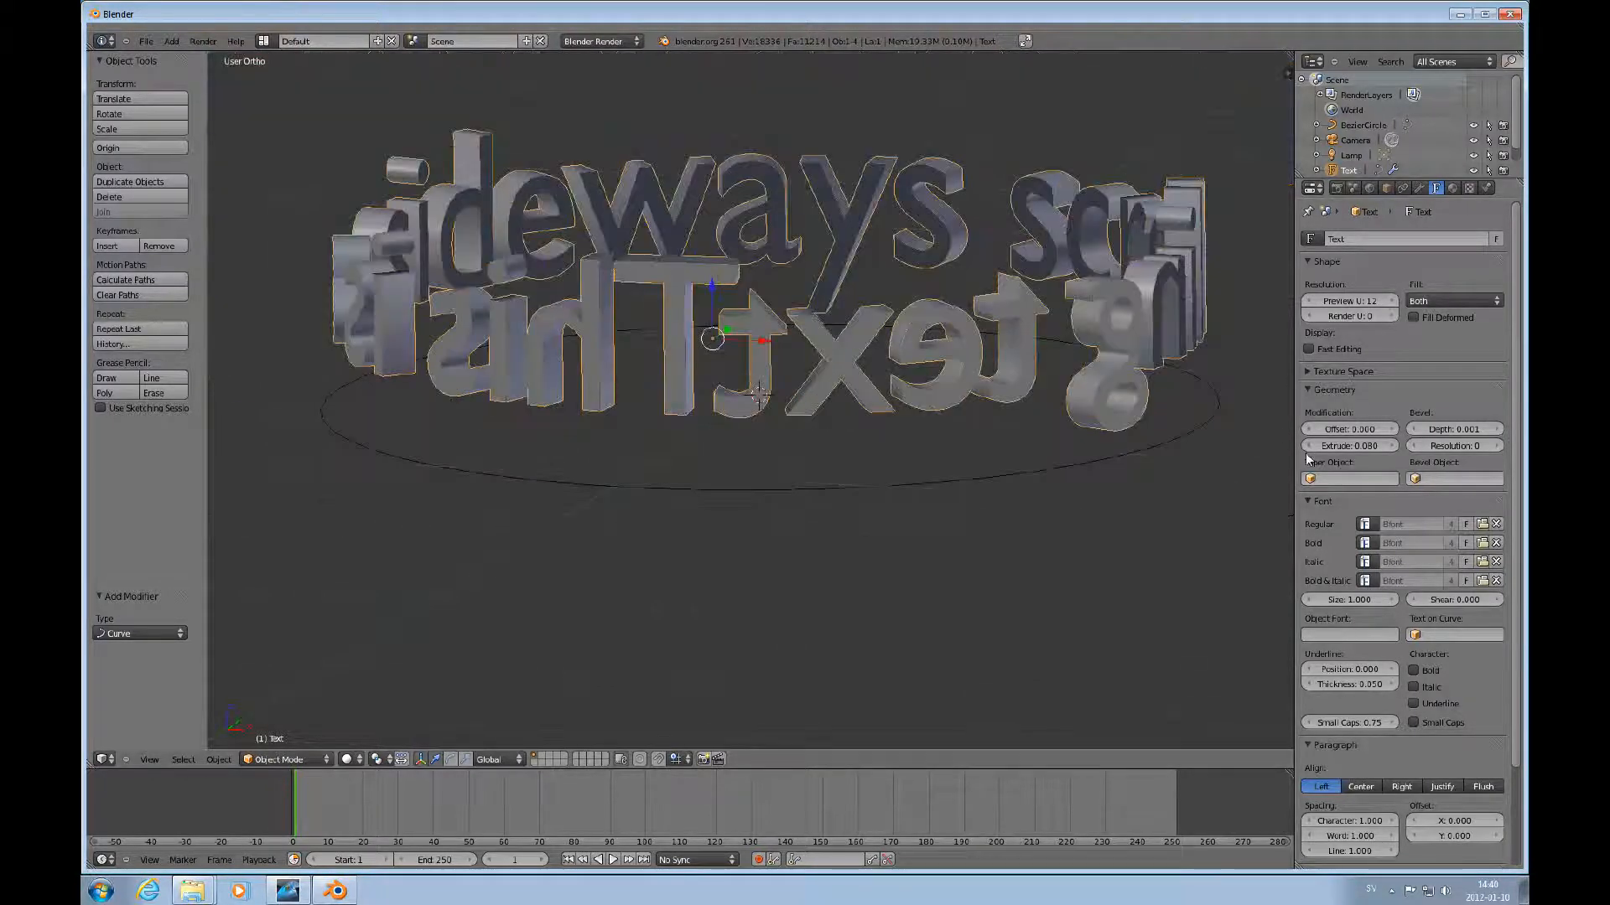
{"action": "scroll", "coordinate": [998, 444], "scroll_direction": "down", "scroll_amount": 2}
{"action": "right_click", "coordinate": [953, 457]}
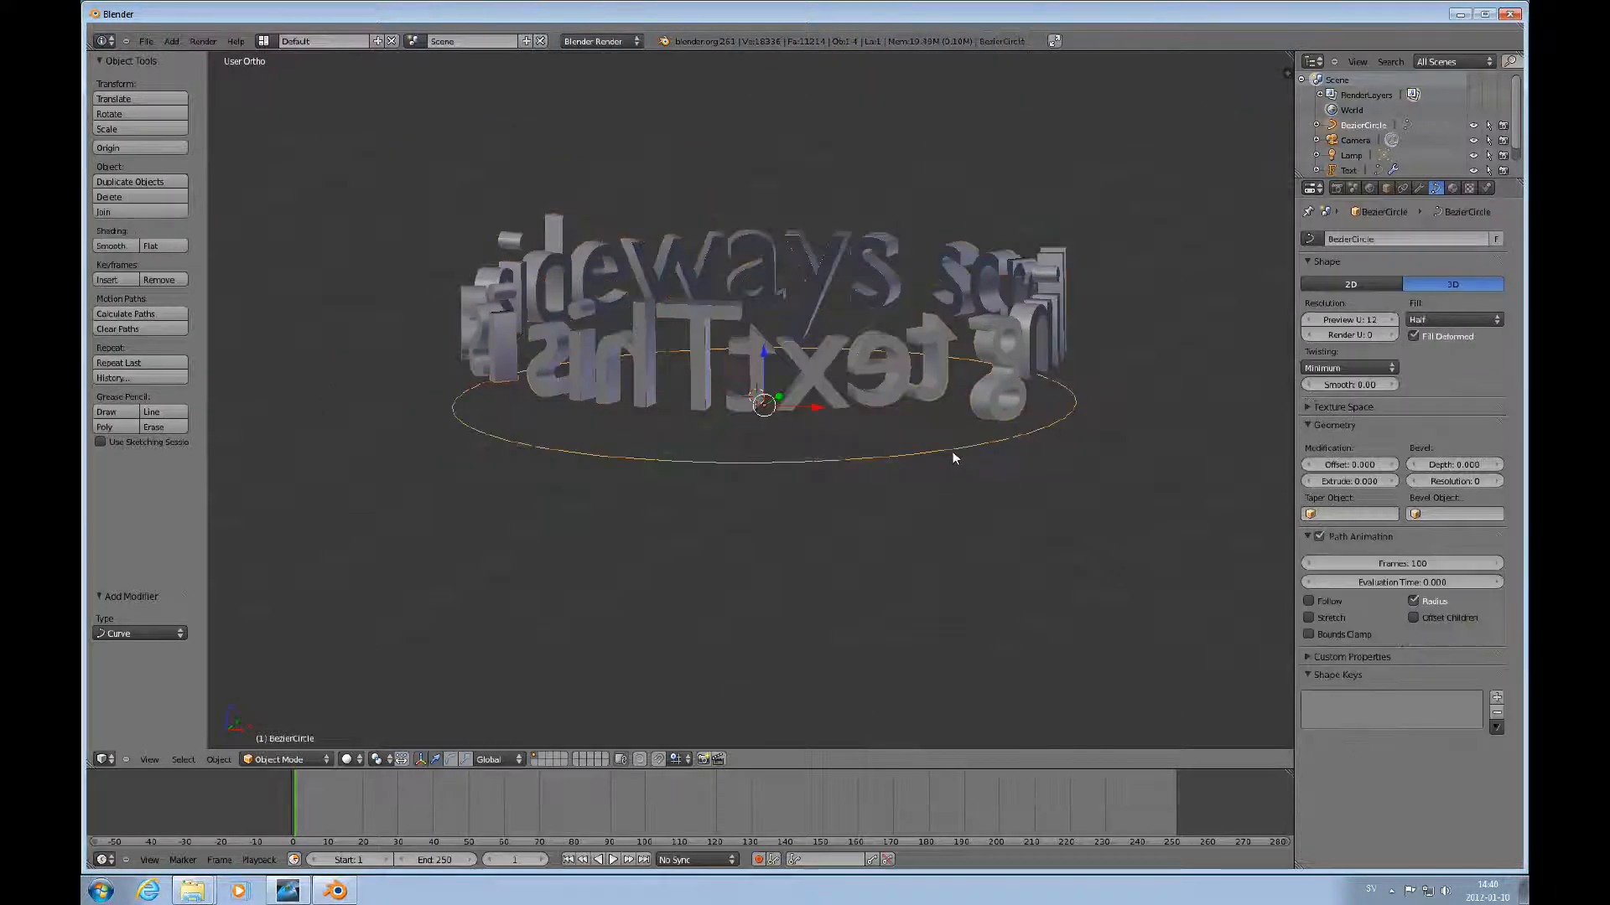
{"action": "scroll", "coordinate": [952, 456], "scroll_direction": "down", "scroll_amount": 3}
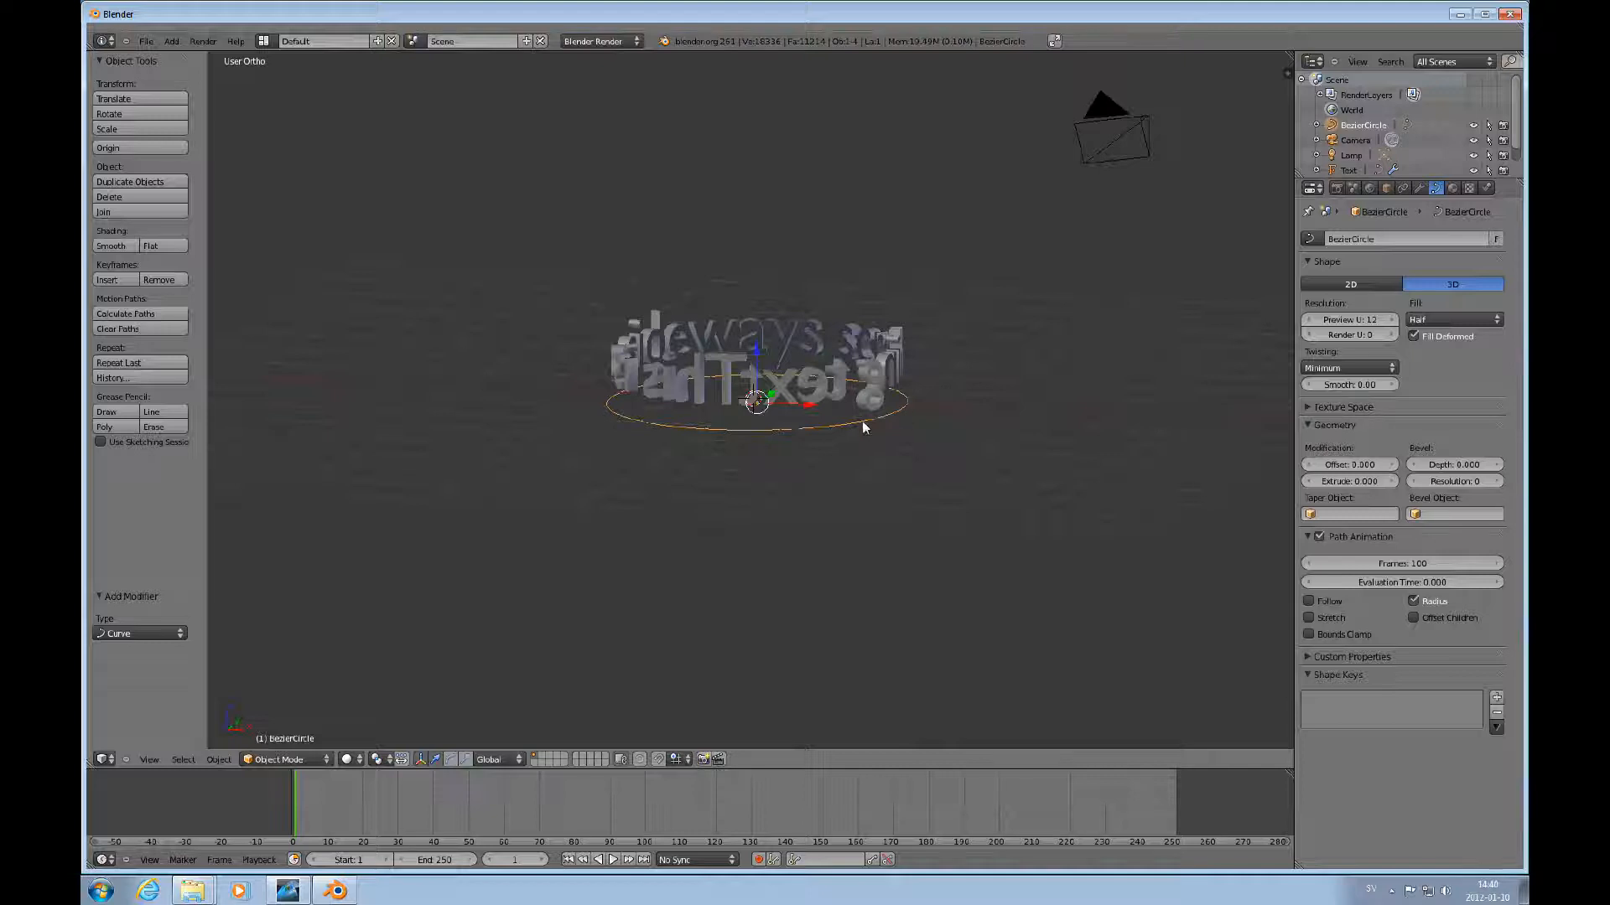
{"action": "middle_click_drag", "start_coordinate": [863, 424], "coordinate": [773, 461]}
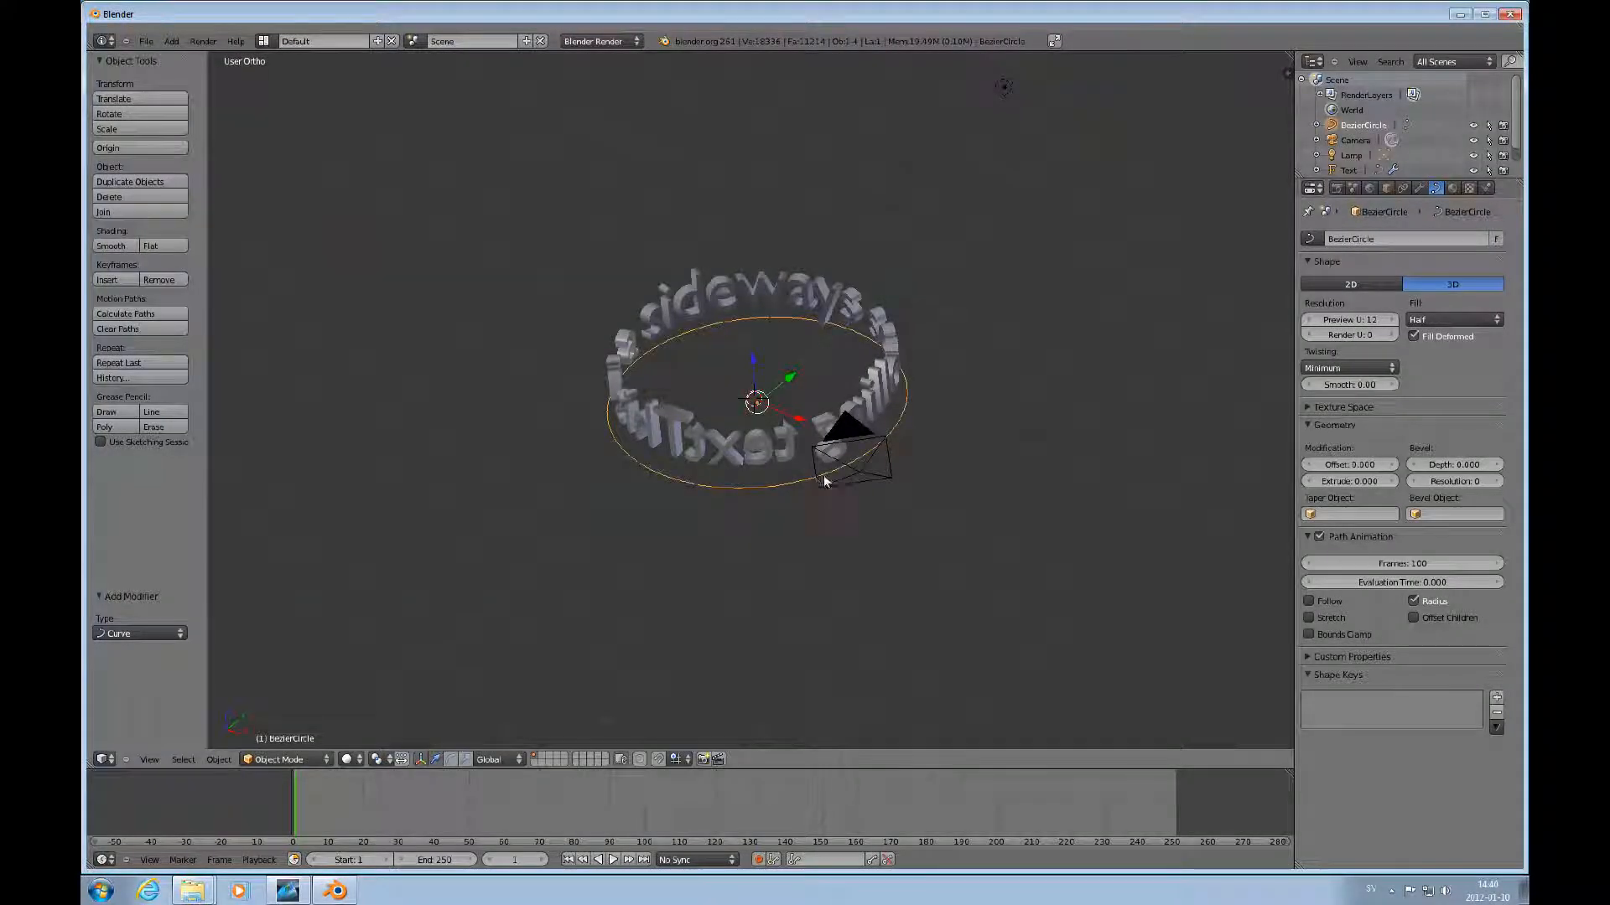
{"action": "key", "text": "s"}
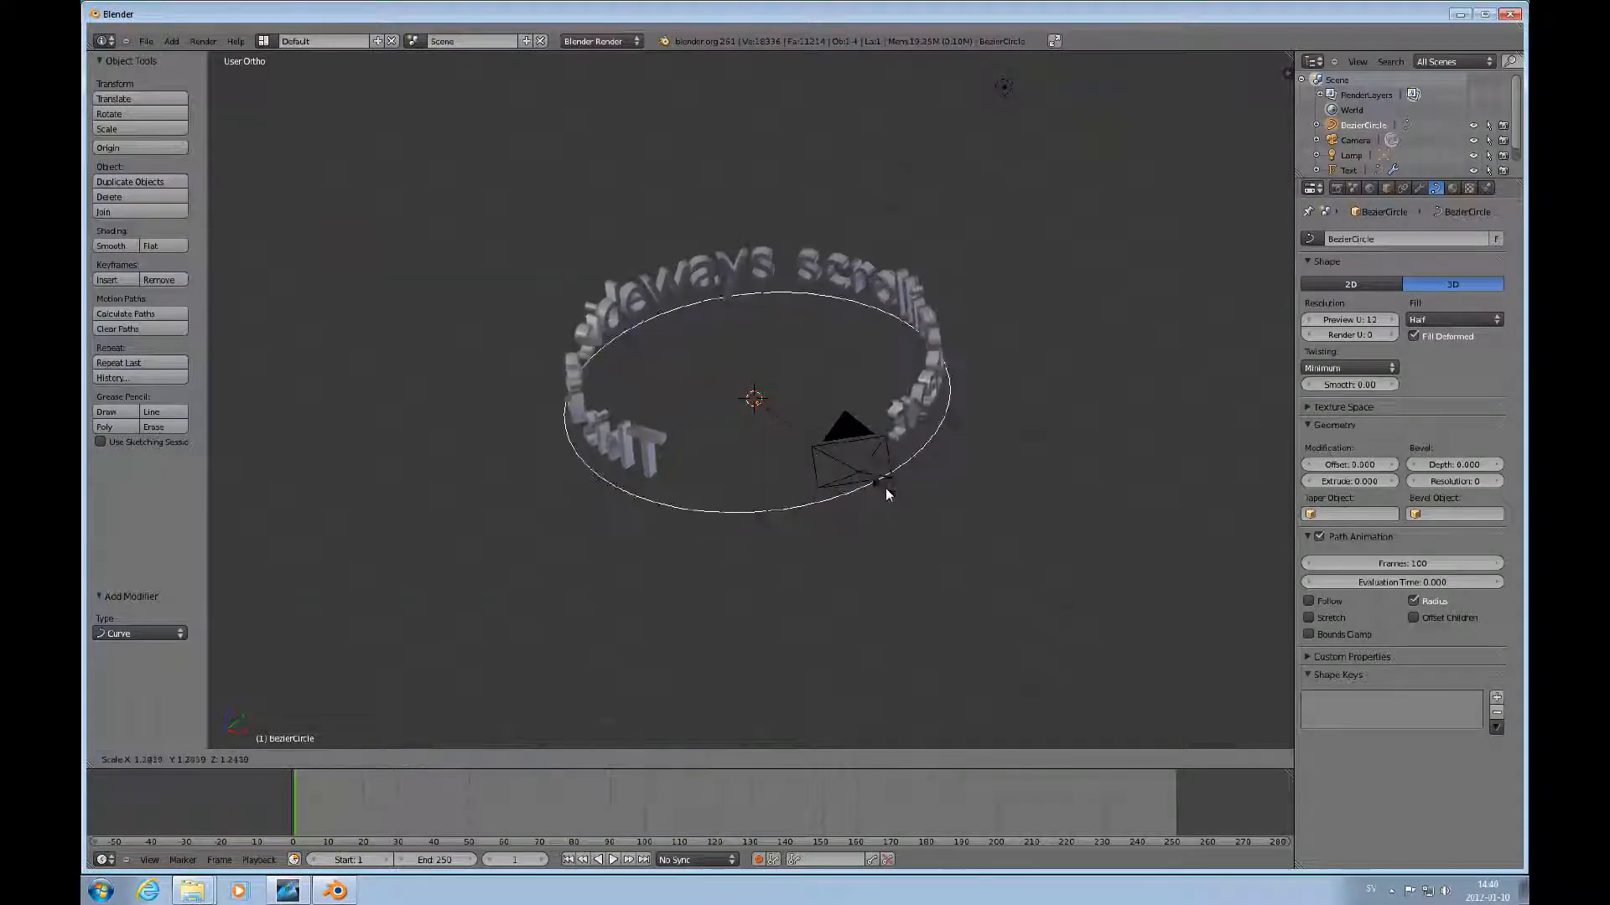
{"action": "left_click", "coordinate": [885, 490]}
Select the text and set its Z rotation to 180° in the properties sidebar.
{"action": "middle_click_drag", "start_coordinate": [755, 525], "coordinate": [737, 410]}
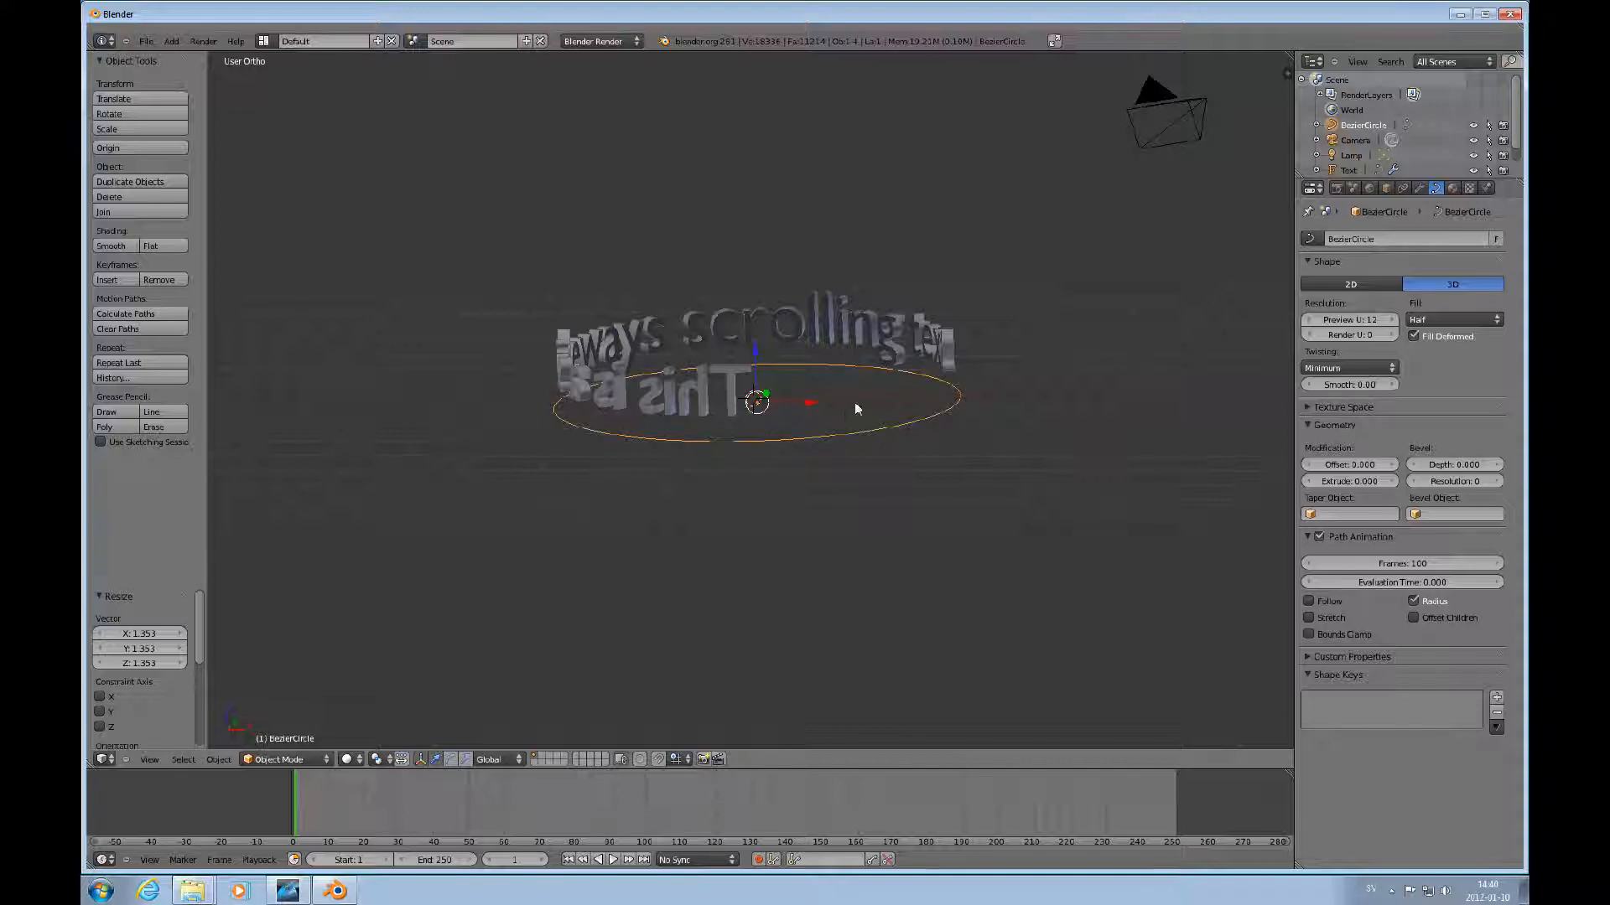
{"action": "key", "text": "n"}
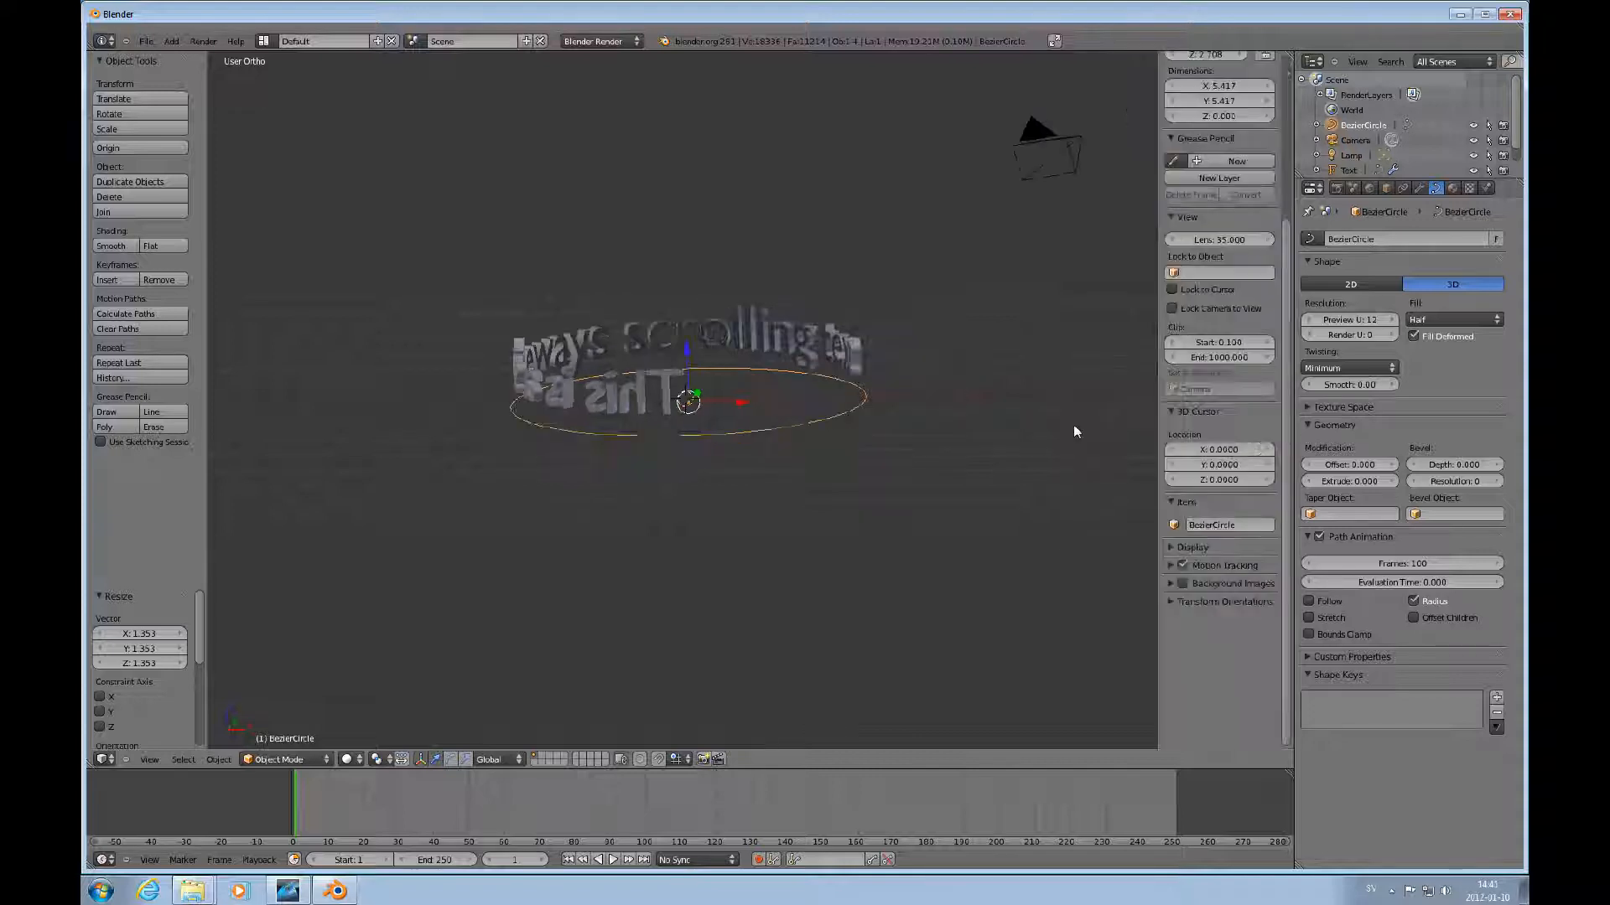
{"action": "left_click_drag", "start_coordinate": [1285, 228], "coordinate": [1283, 22]}
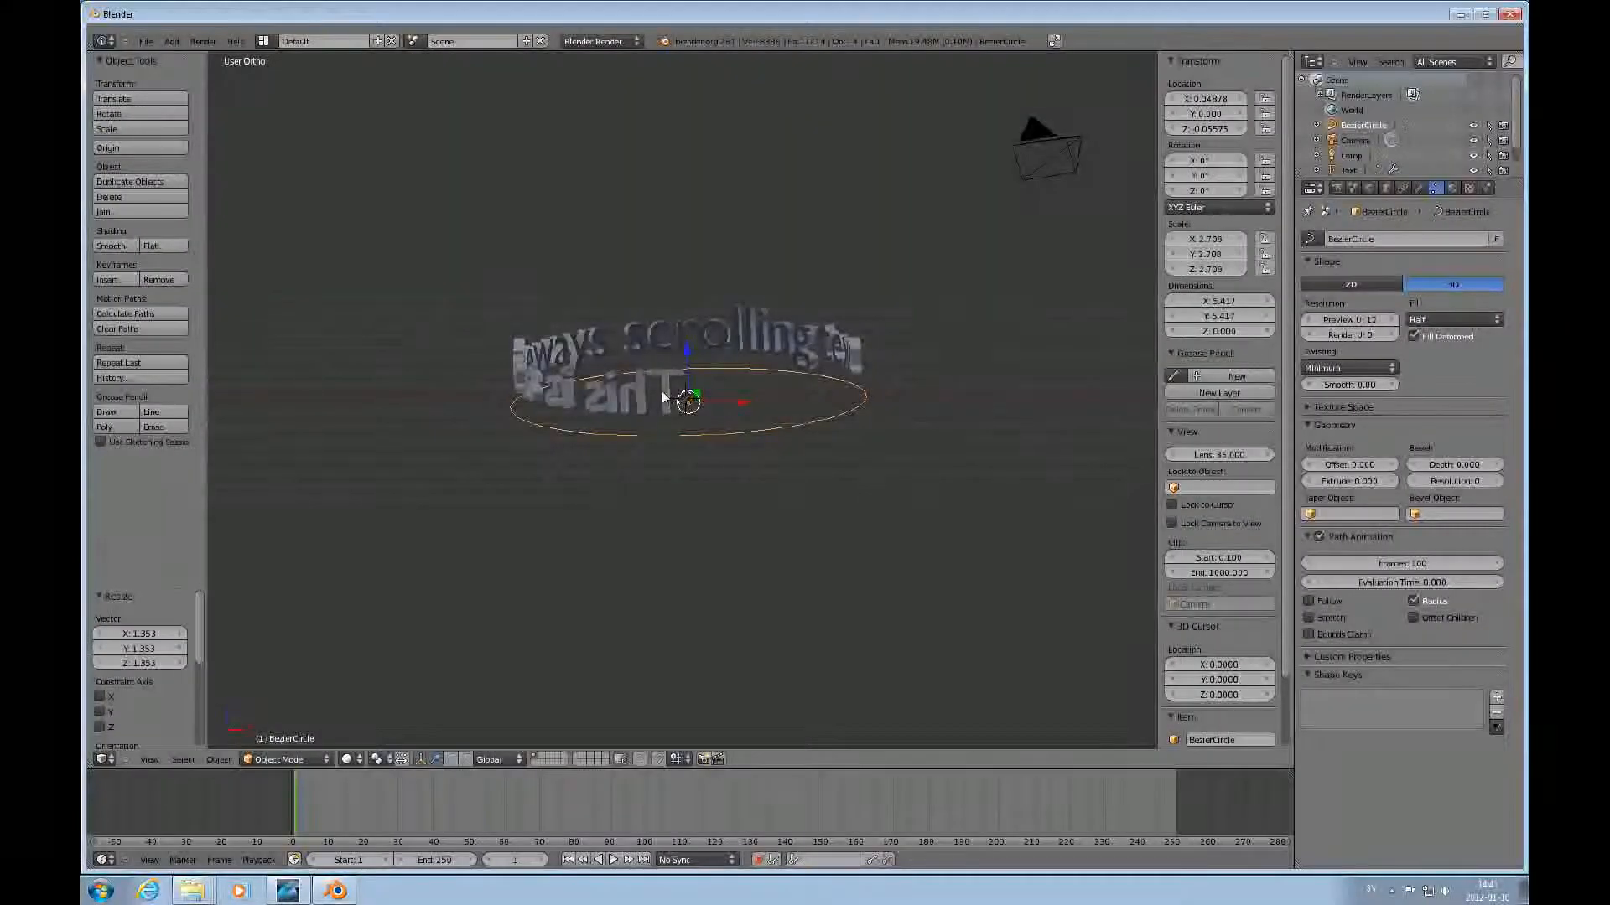
{"action": "right_click", "coordinate": [749, 344]}
{"action": "left_click", "coordinate": [1206, 184]}
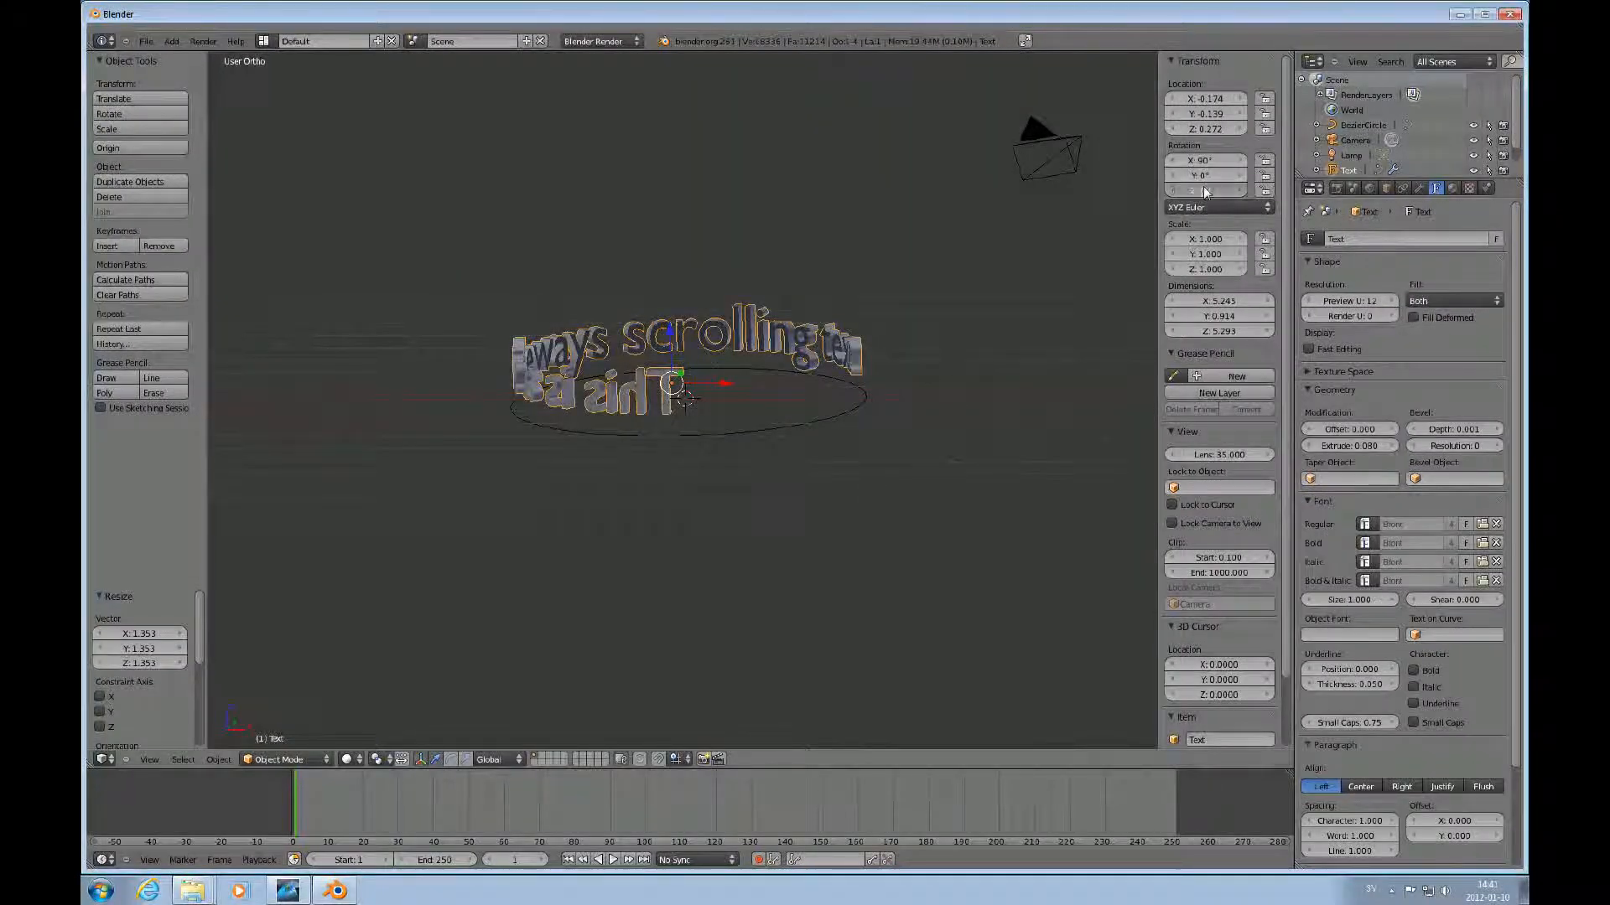
{"action": "type", "text": "180"}
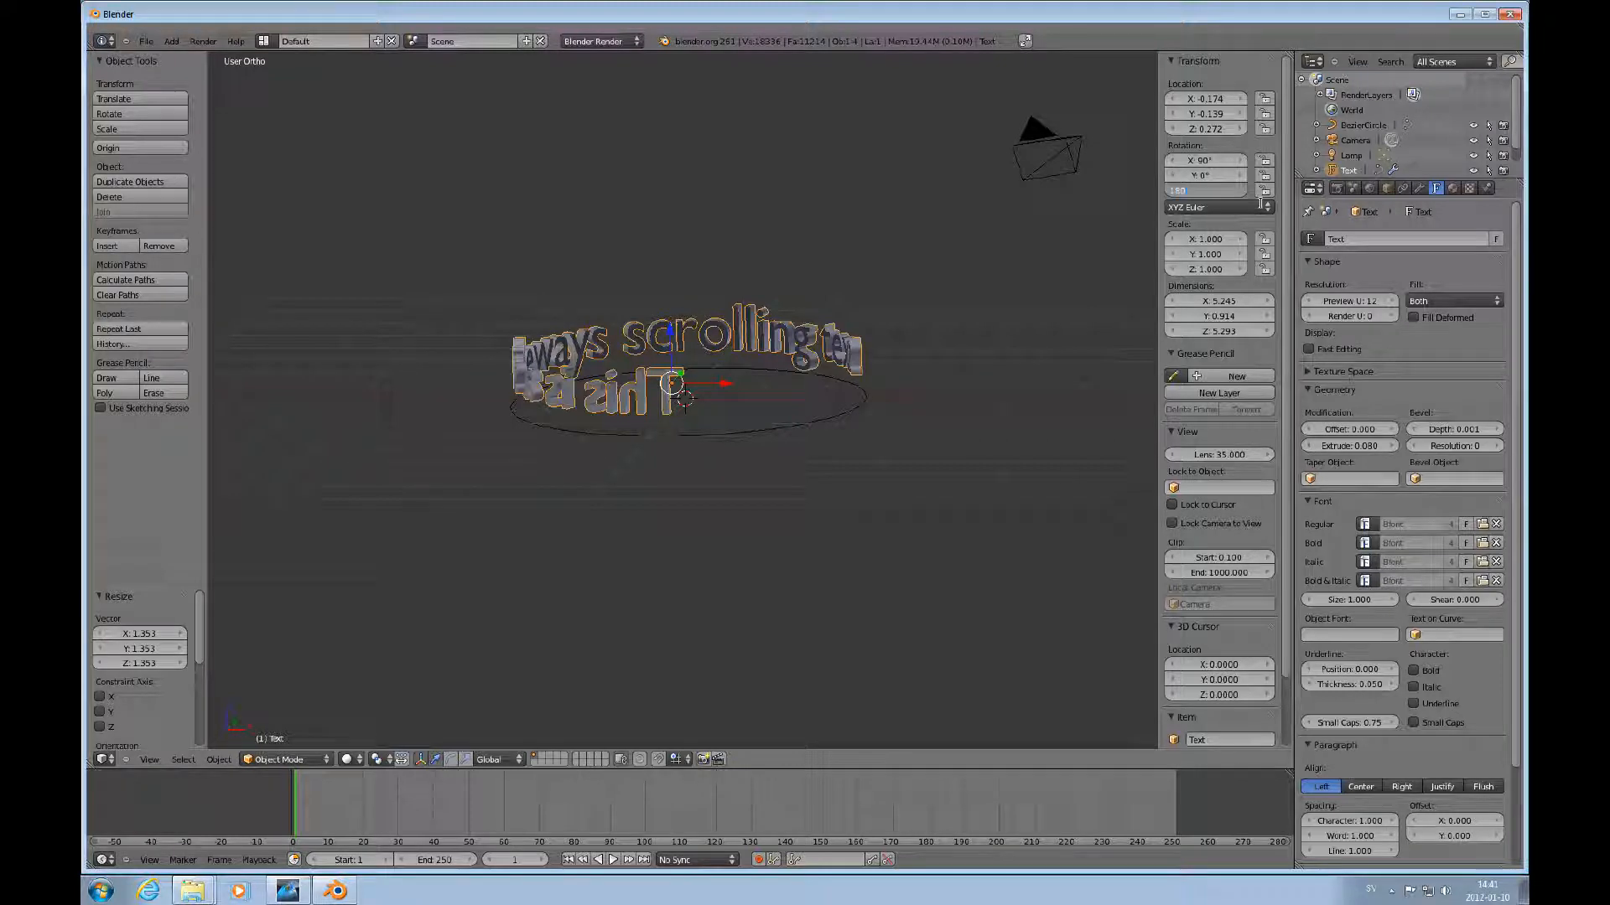
{"action": "key", "text": "Return"}
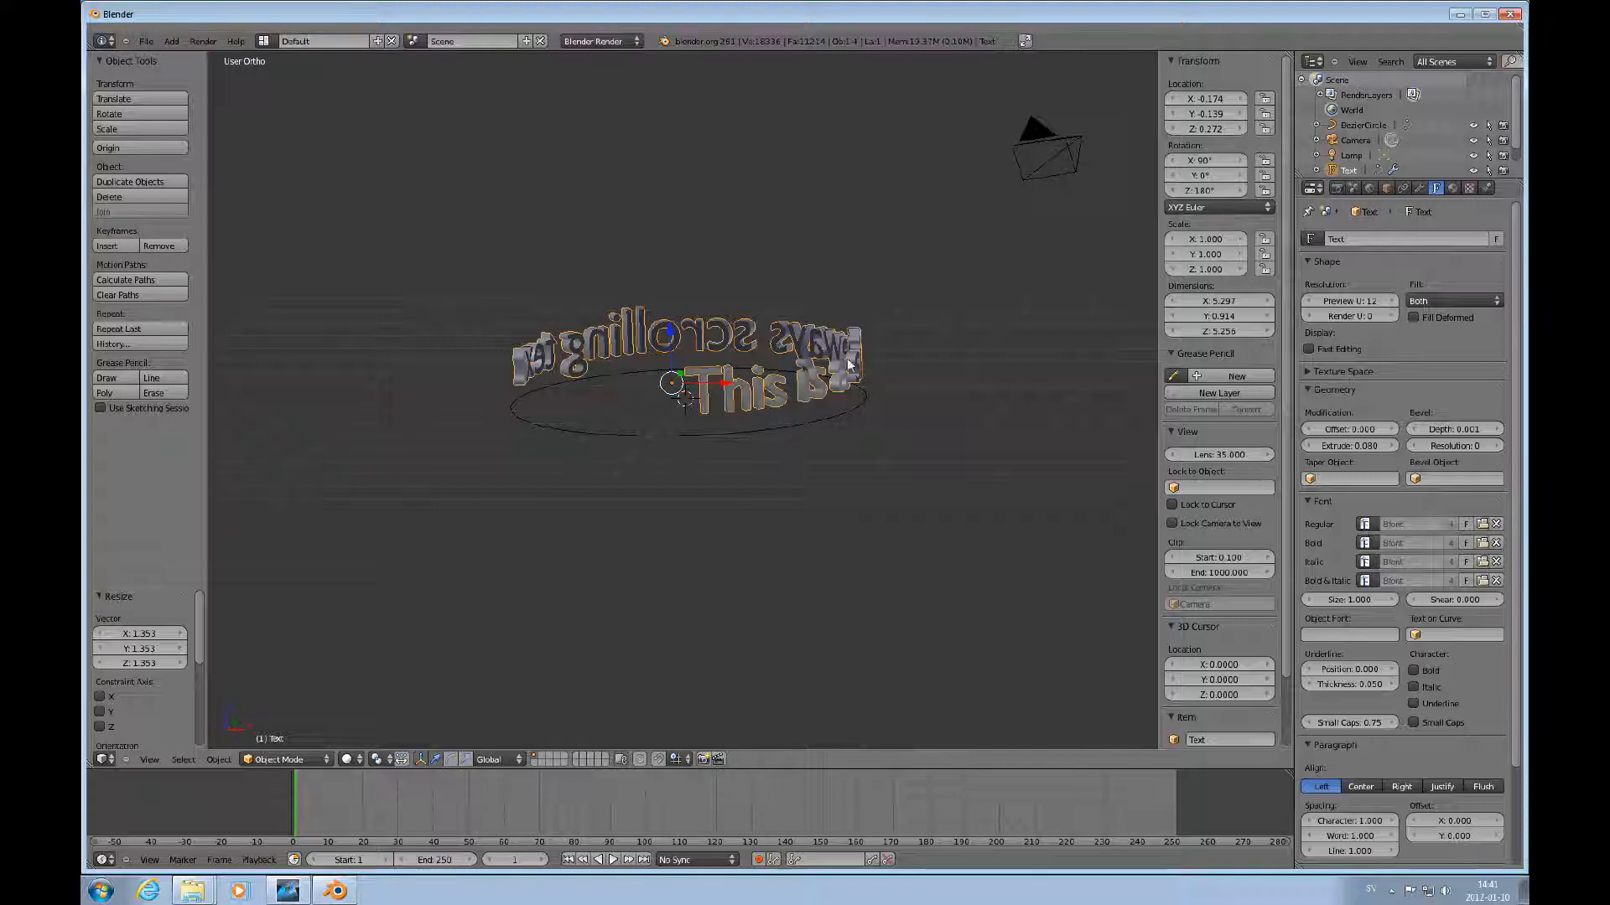
Select the Bezier circle and scale it up by about 1.8.
{"action": "right_click", "coordinate": [783, 425]}
{"action": "key", "text": "s"}
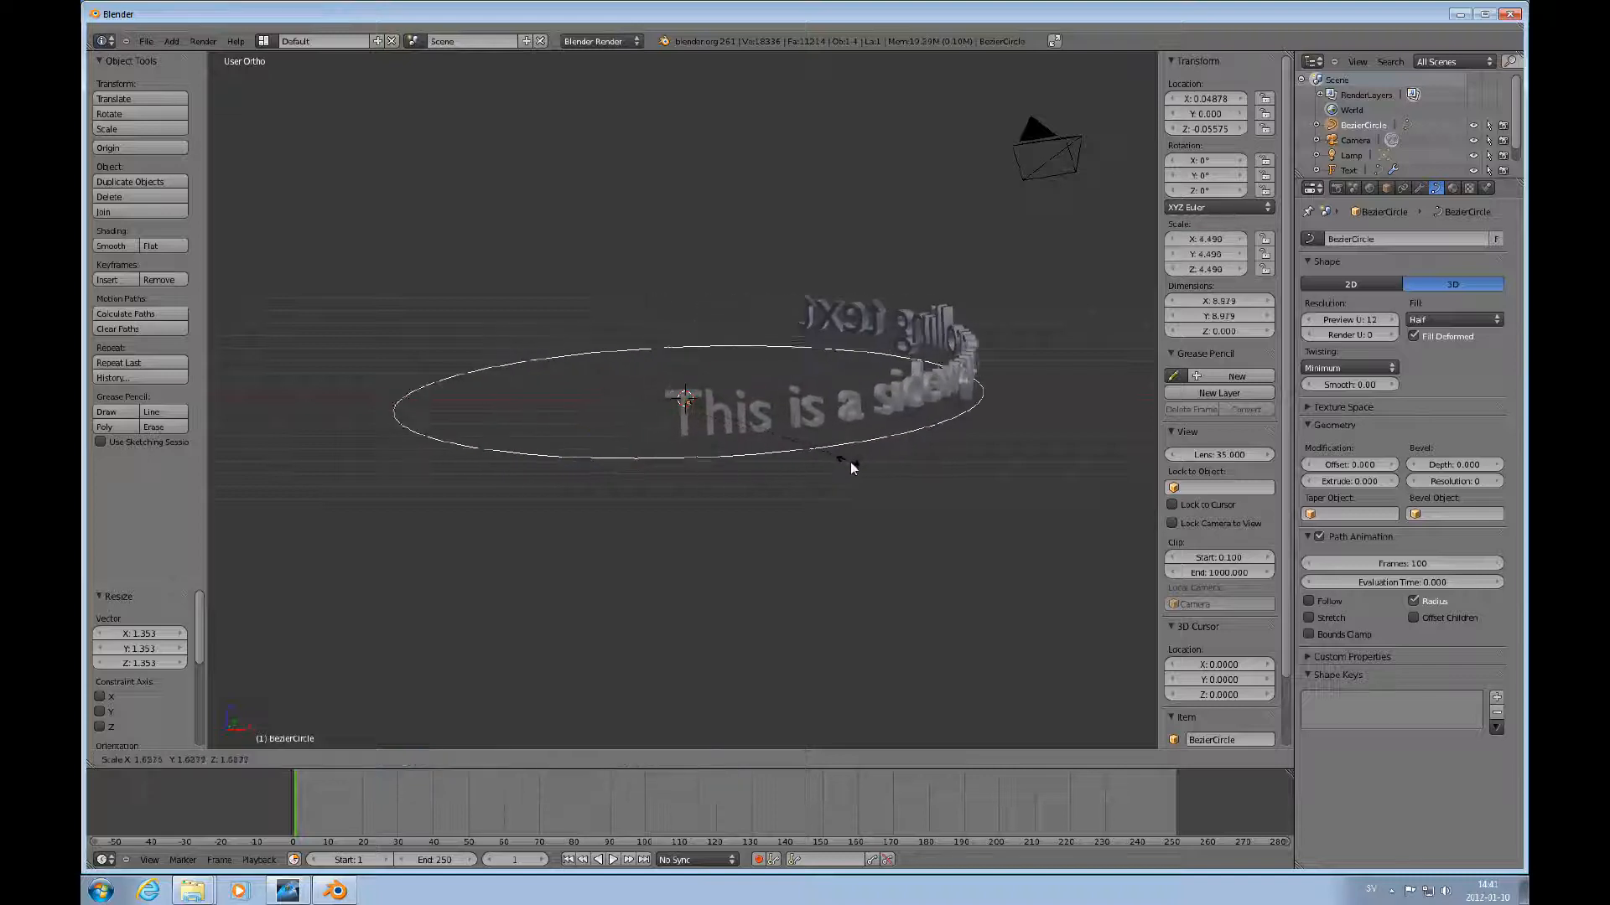
{"action": "left_click", "coordinate": [859, 470]}
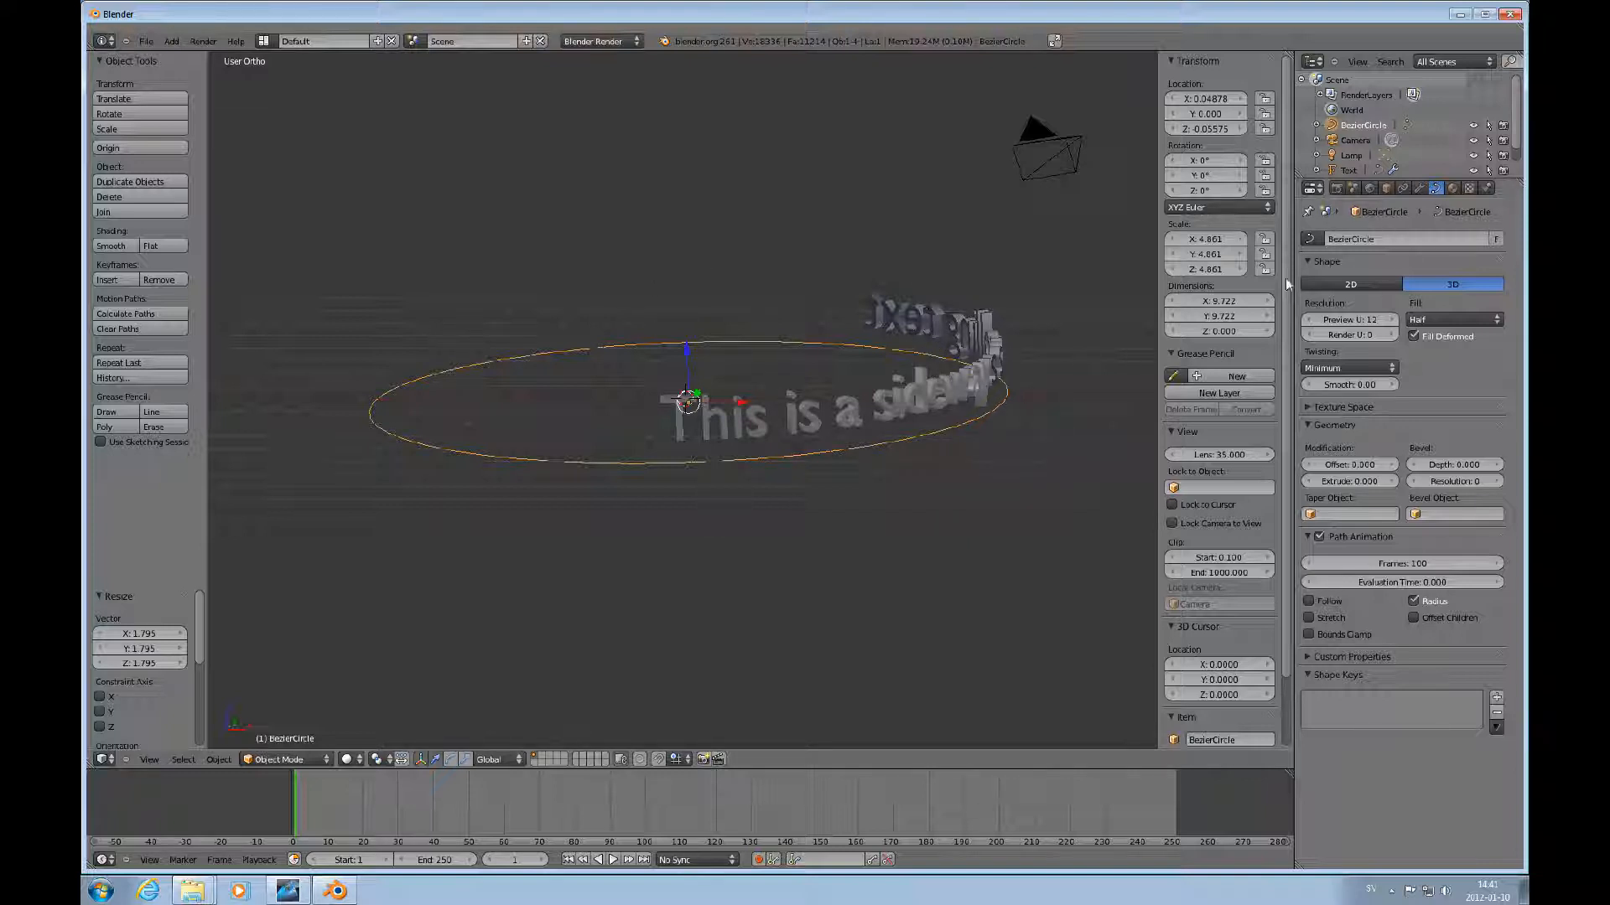
Select the text and add an Array modifier to it.
{"action": "right_click", "coordinate": [959, 392]}
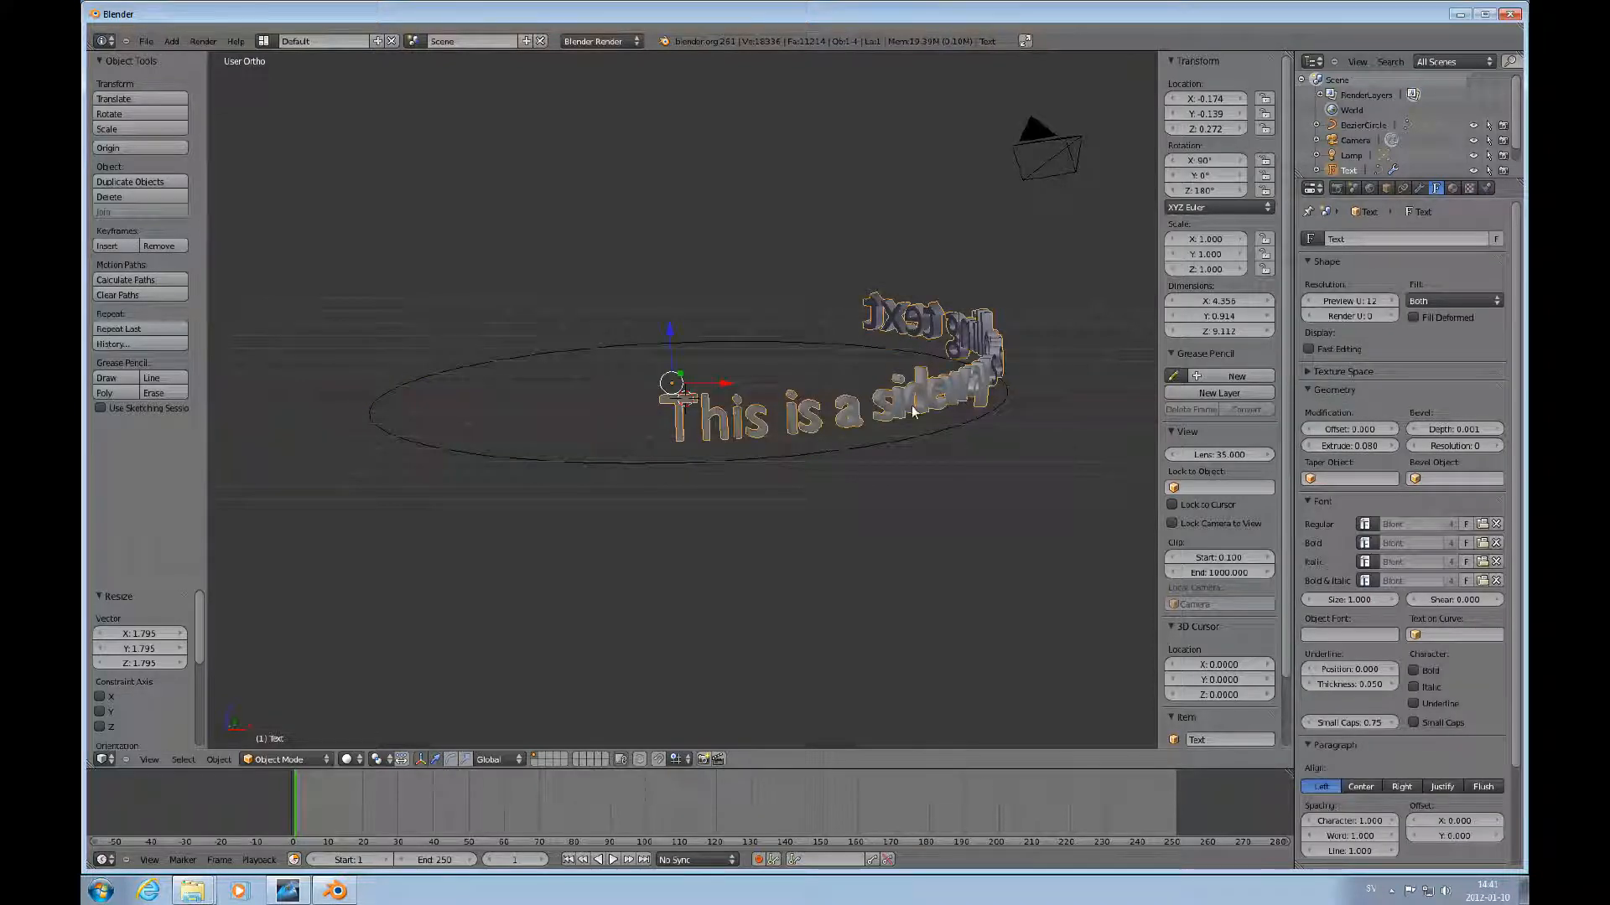
{"action": "left_click", "coordinate": [1419, 188]}
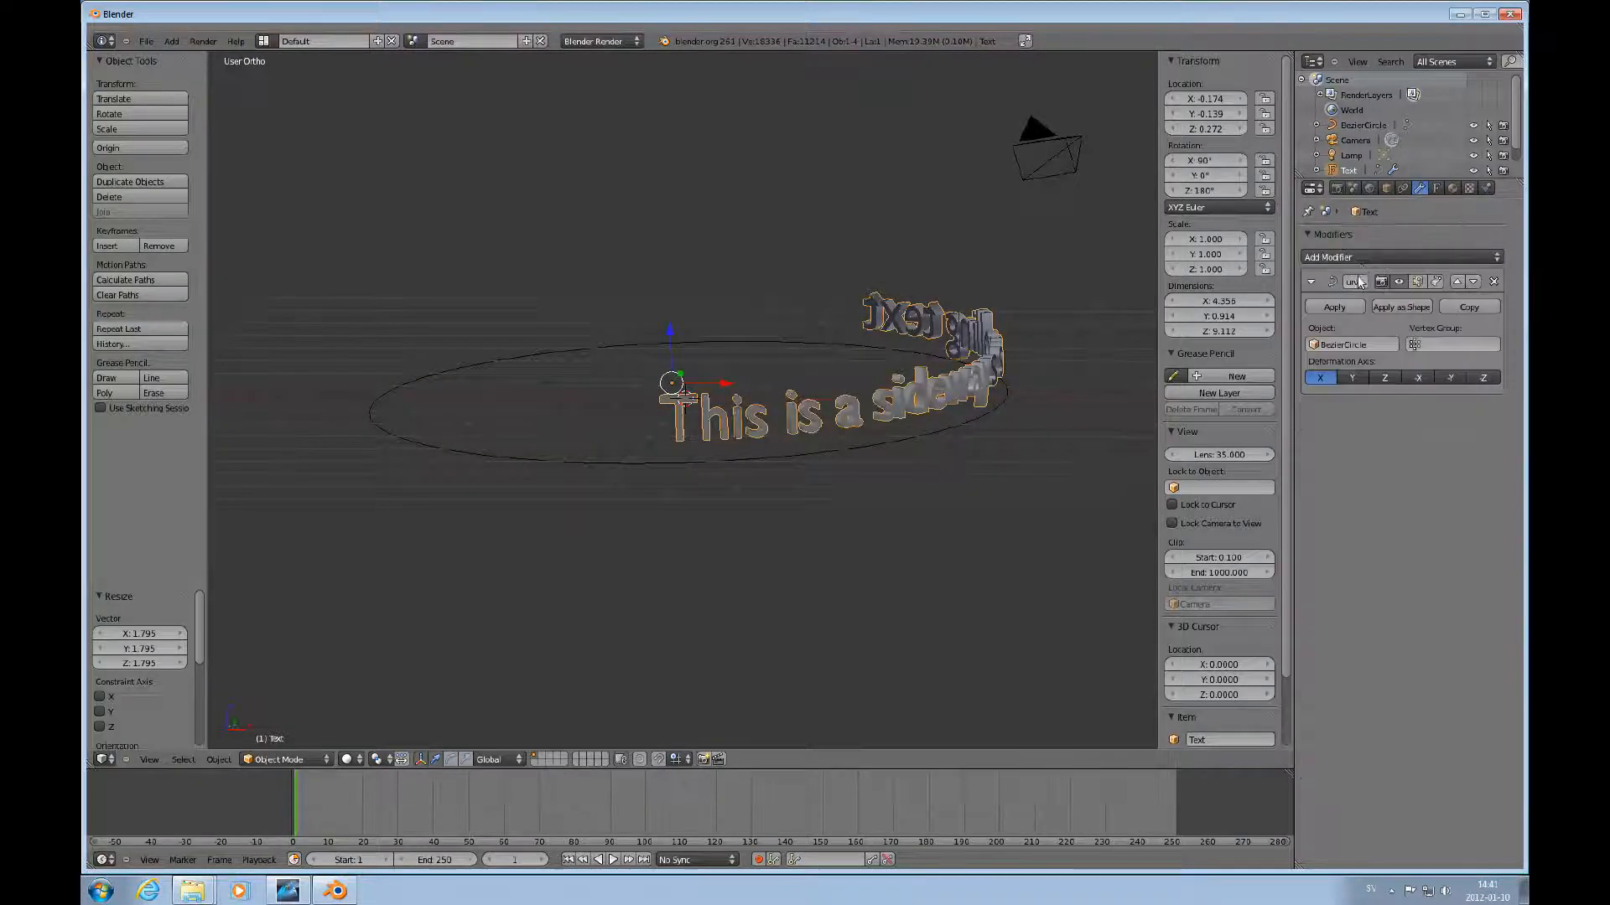
{"action": "left_click", "coordinate": [1364, 258]}
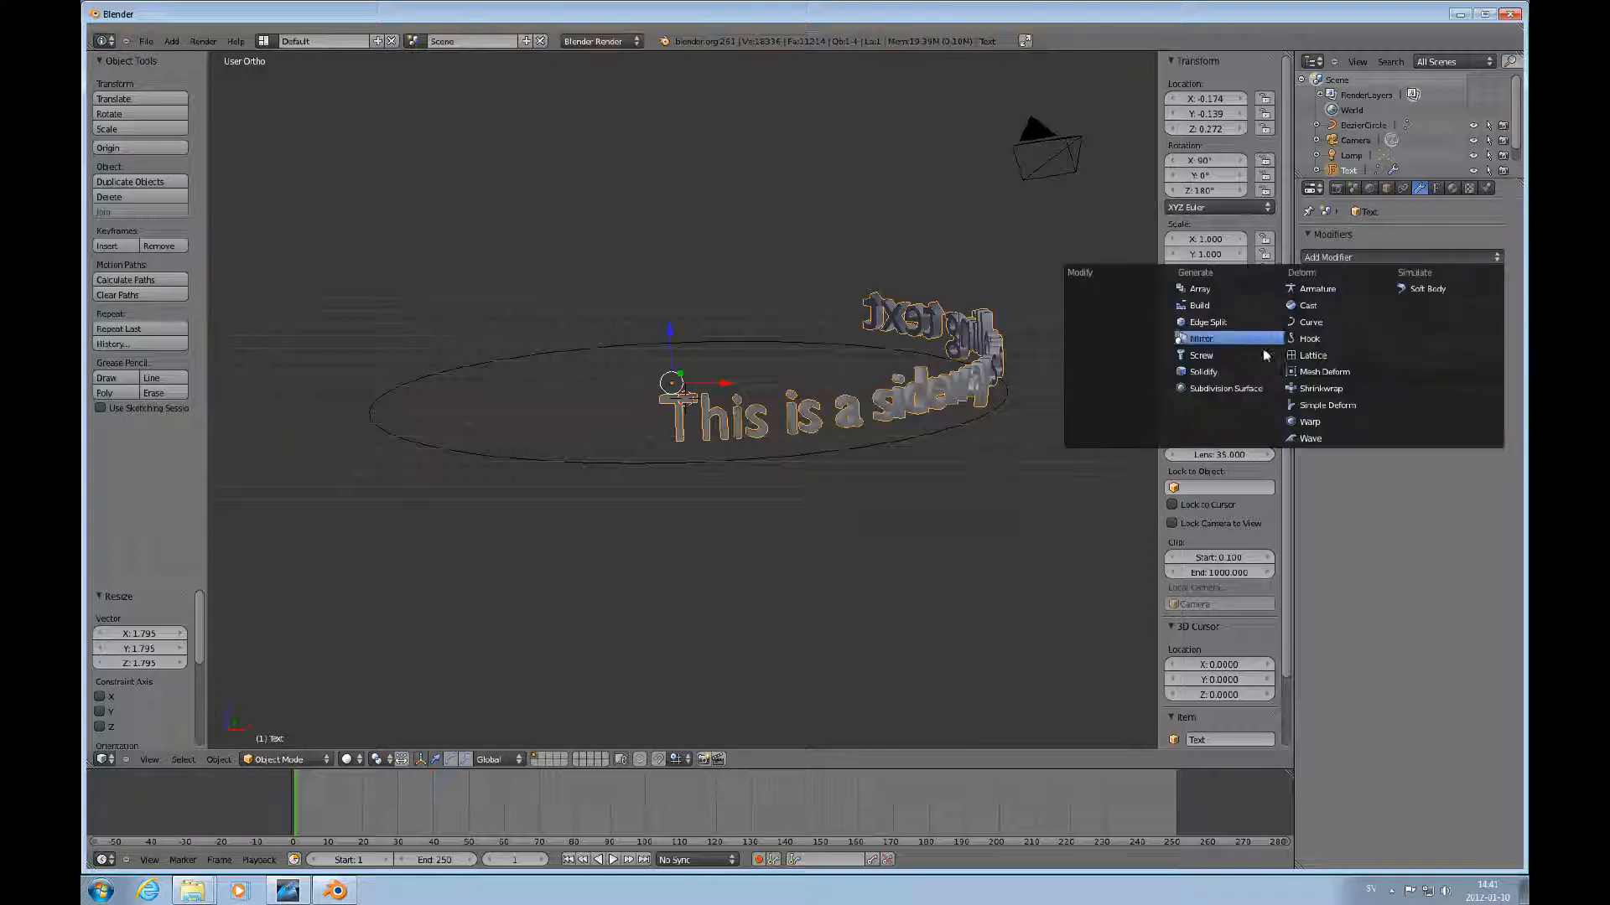
{"action": "left_click", "coordinate": [1201, 290]}
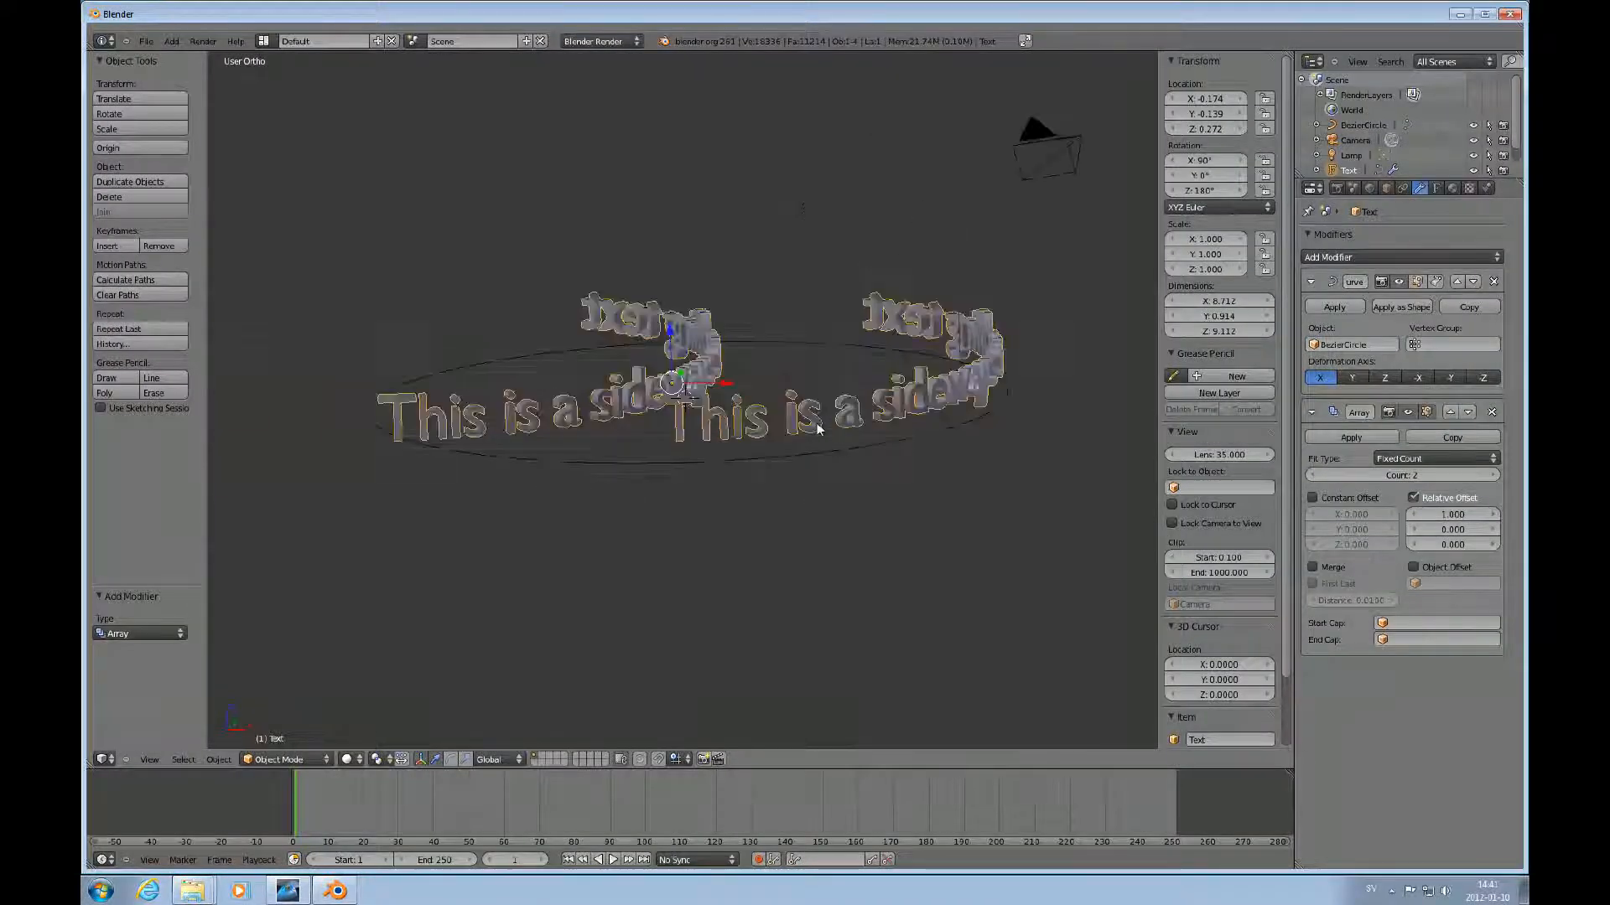
{"action": "scroll", "coordinate": [817, 428], "scroll_direction": "down", "scroll_amount": 2}
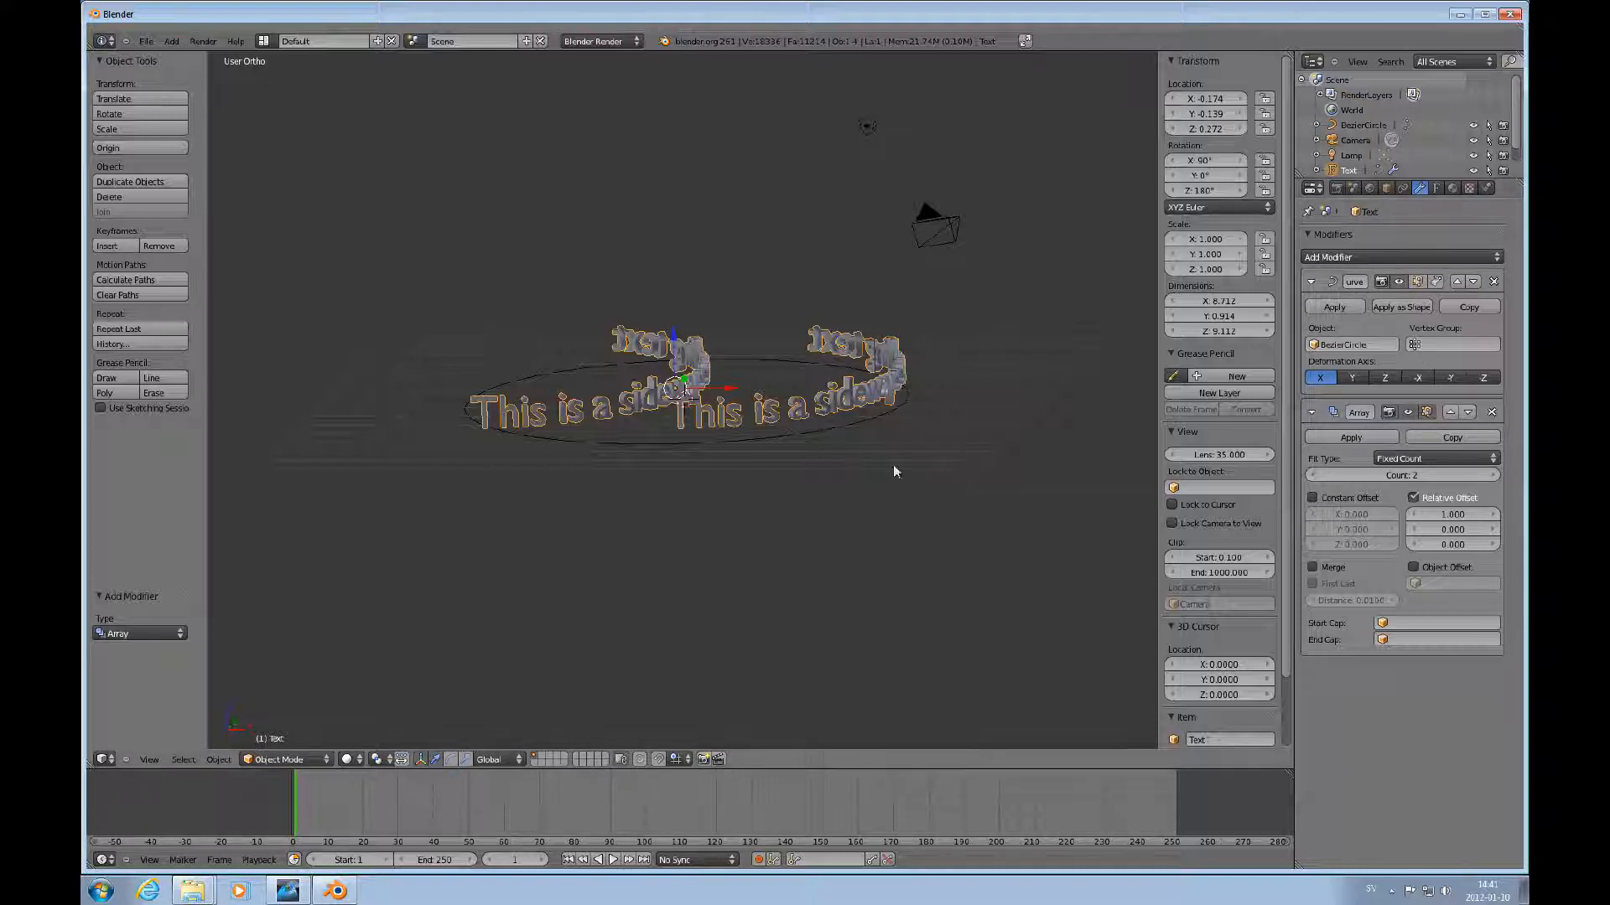
Shift the text slightly along X and raise the Array modifier's relative offset X to 1.100.
{"action": "mouse_move", "coordinate": [726, 391]}
{"action": "left_mouse_down"}
{"action": "mouse_move", "coordinate": [754, 385]}
{"action": "mouse_move", "coordinate": [621, 385]}
{"action": "mouse_move", "coordinate": [707, 387]}
{"action": "left_mouse_up"}
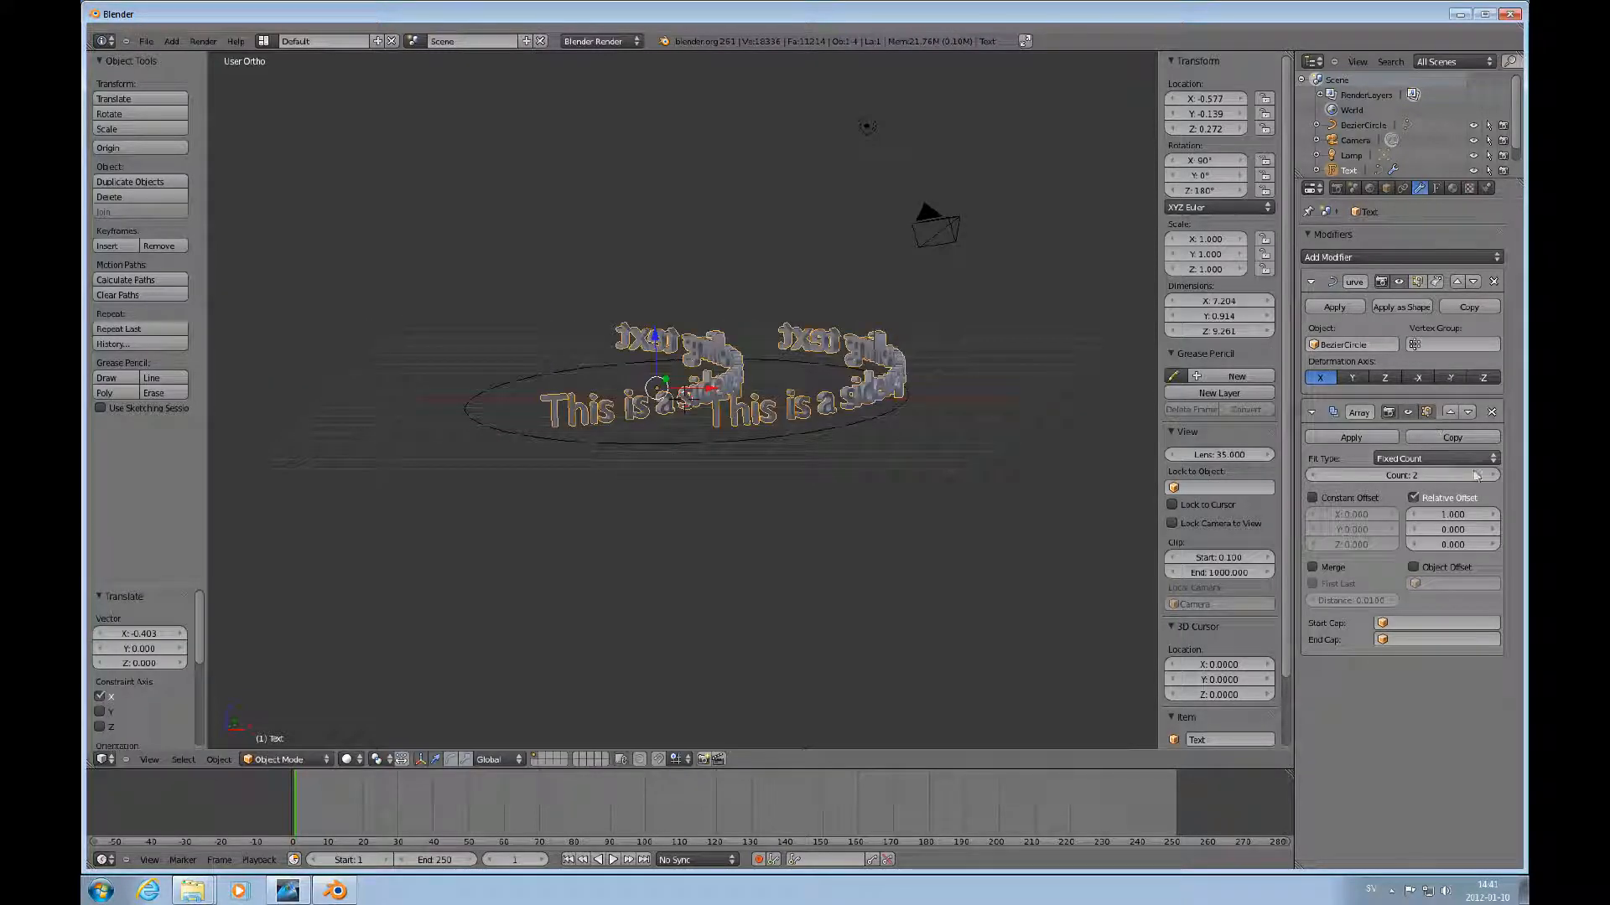
{"action": "left_click", "coordinate": [1495, 514]}
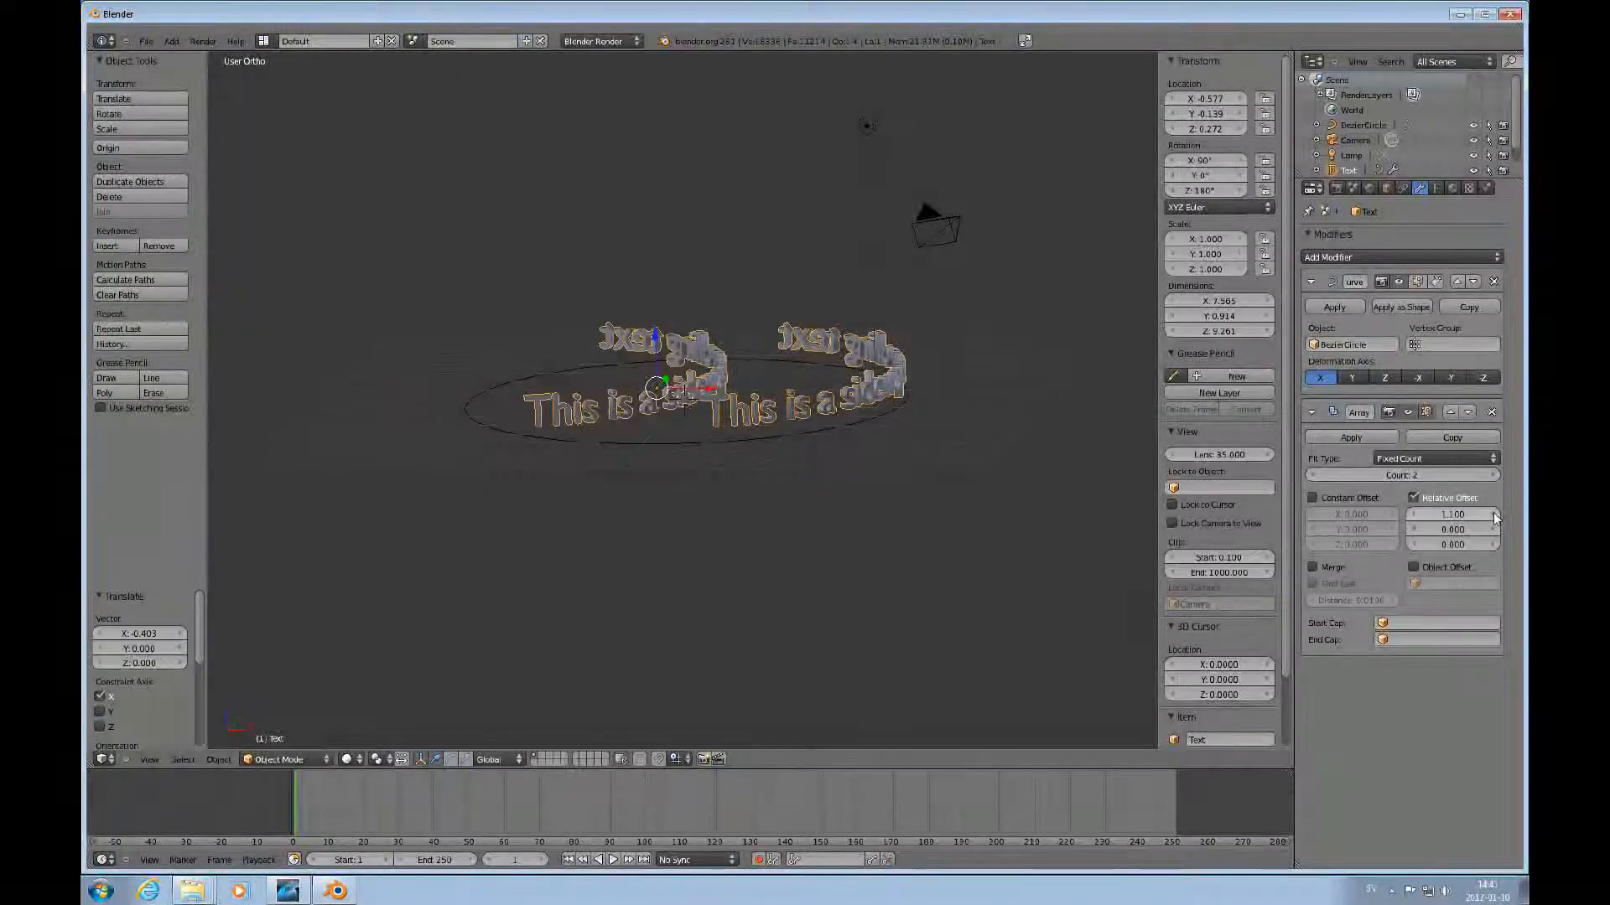
Try scaling the Bezier circle down, then undo the scale.
{"action": "right_click", "coordinate": [813, 434]}
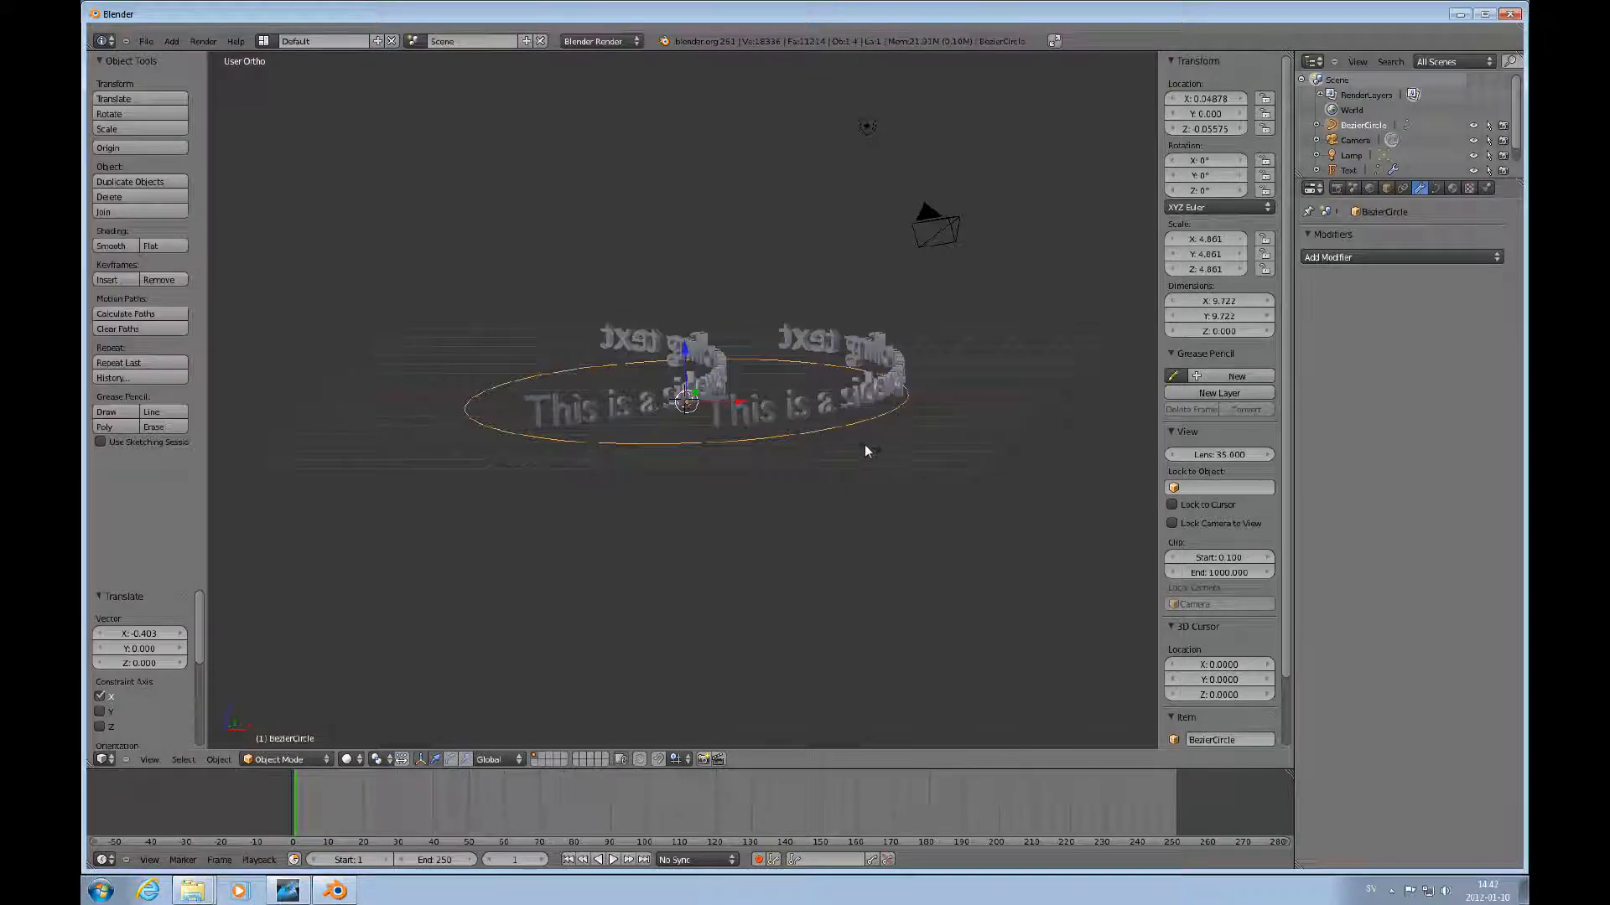
{"action": "key", "text": "s"}
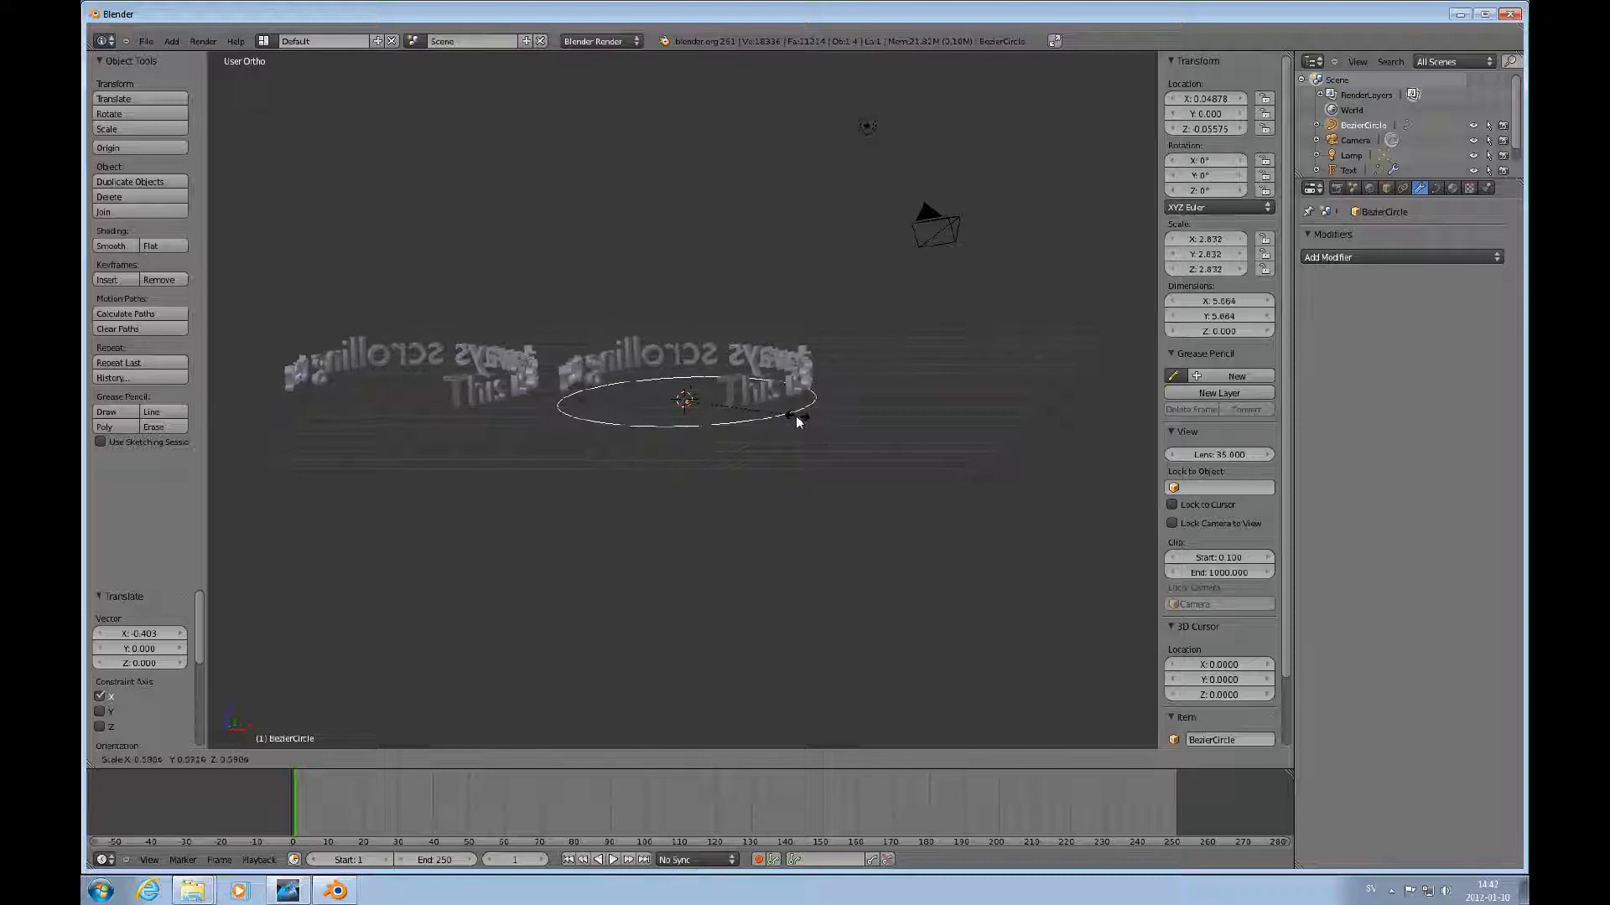
{"action": "left_click", "coordinate": [796, 415]}
{"action": "scroll", "coordinate": [798, 414], "scroll_direction": "down", "scroll_amount": 4}
{"action": "scroll", "coordinate": [798, 413], "scroll_direction": "up", "scroll_amount": 6}
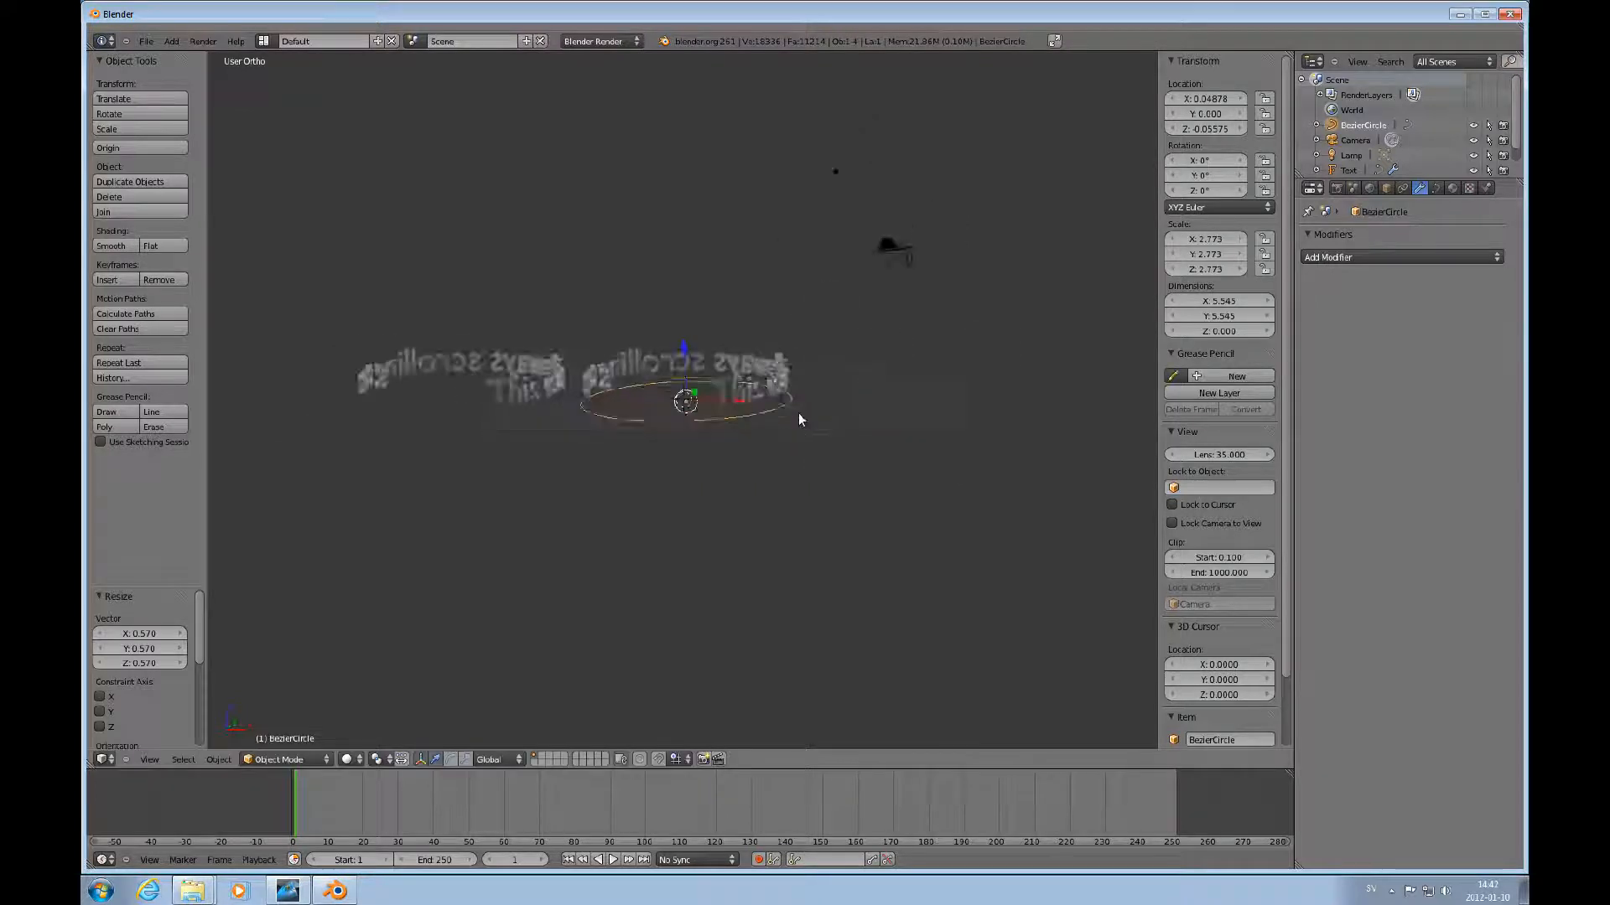
{"action": "scroll", "coordinate": [798, 413], "scroll_direction": "down", "scroll_amount": 3}
{"action": "key", "text": "ctrl+z"}
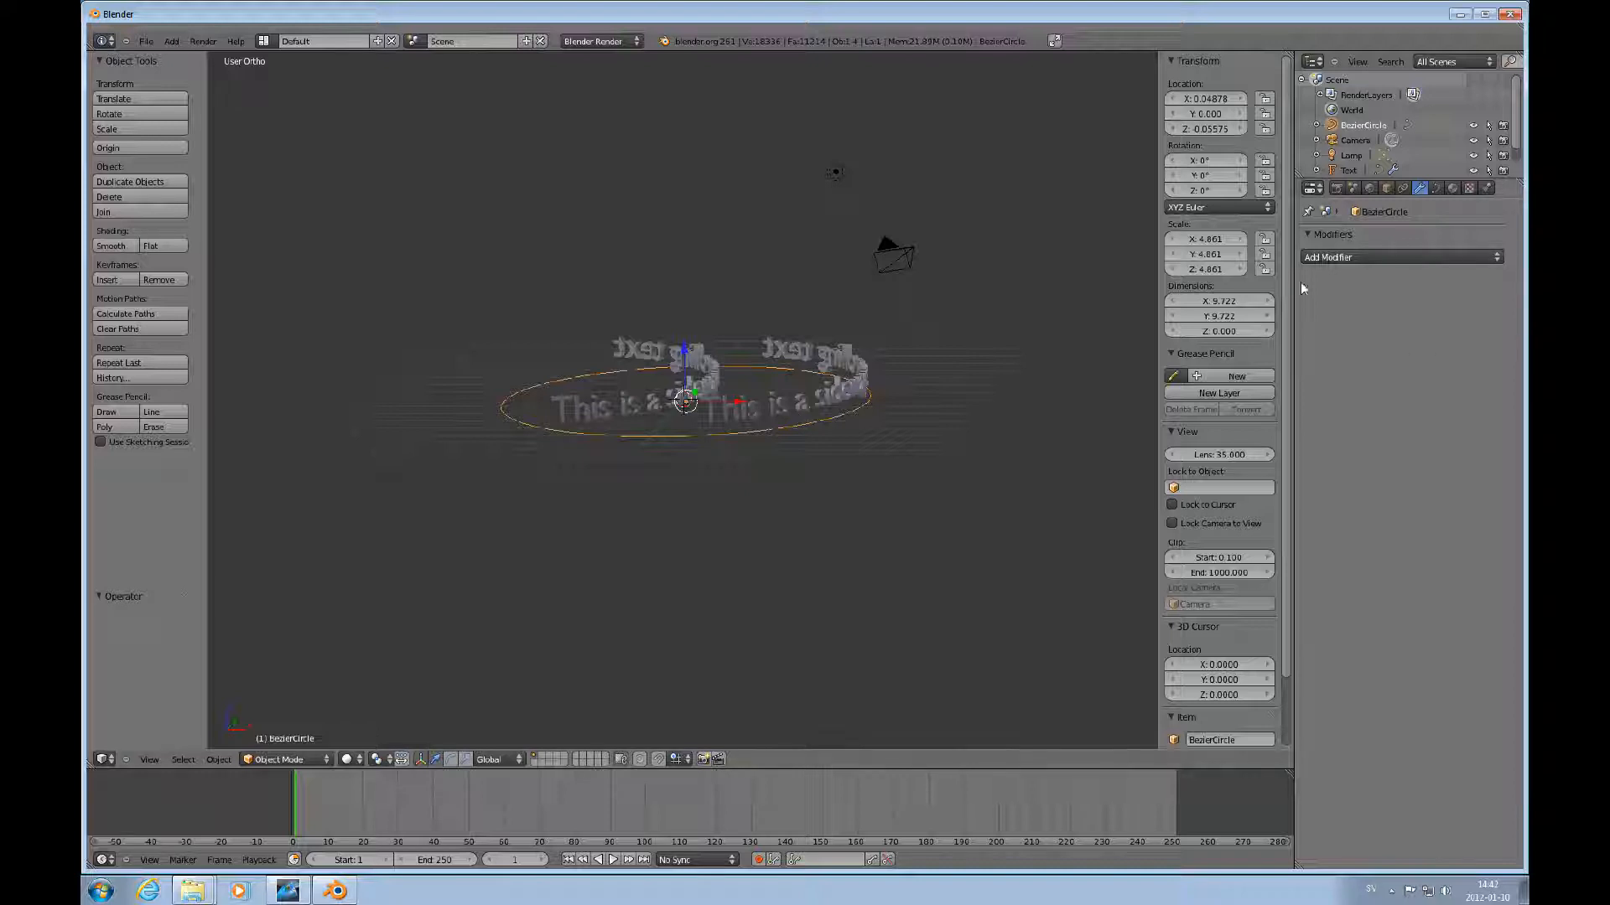
Select the text and move the Array modifier above the Curve modifier in the stack.
{"action": "right_click", "coordinate": [860, 402]}
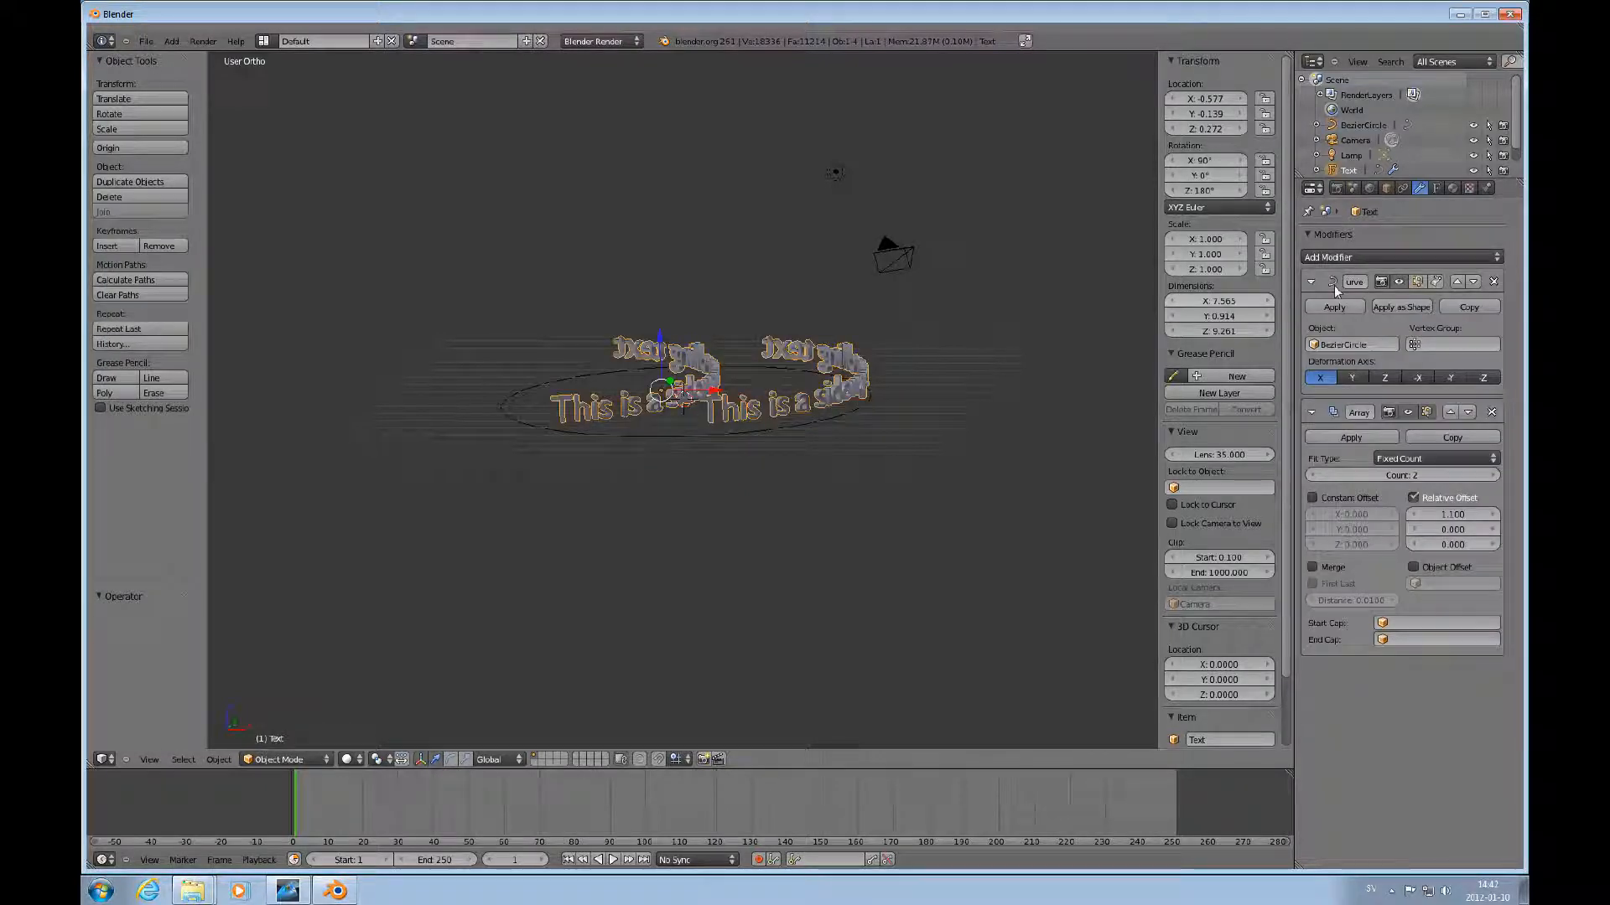
{"action": "left_click", "coordinate": [1450, 414]}
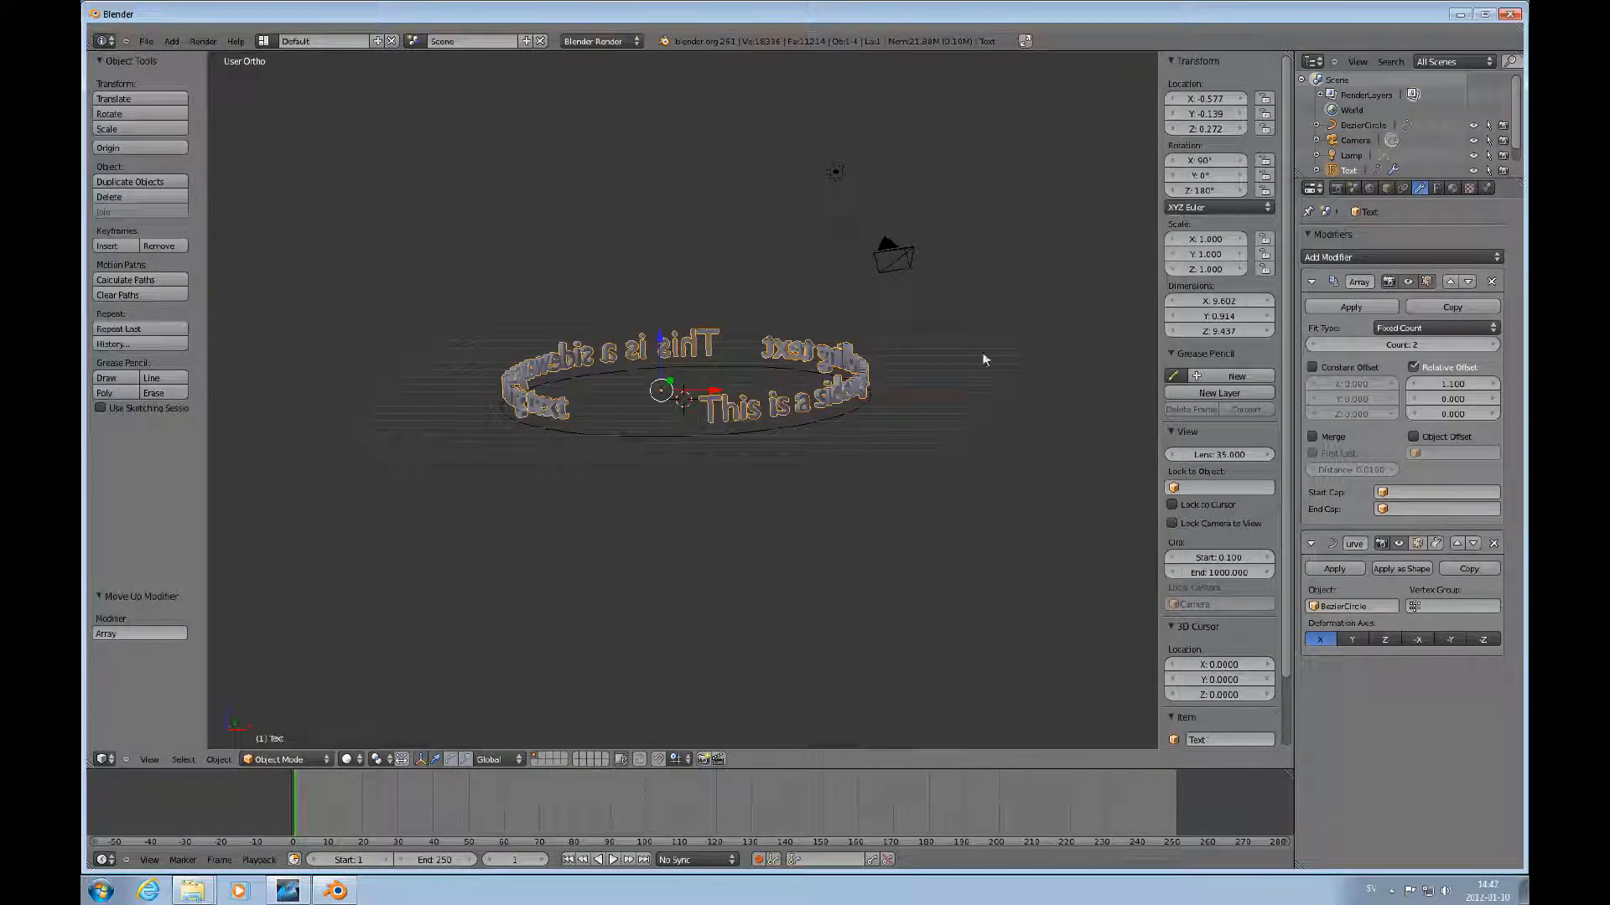
Select the Bezier circle and scale it down by about 0.88.
{"action": "right_click", "coordinate": [758, 429]}
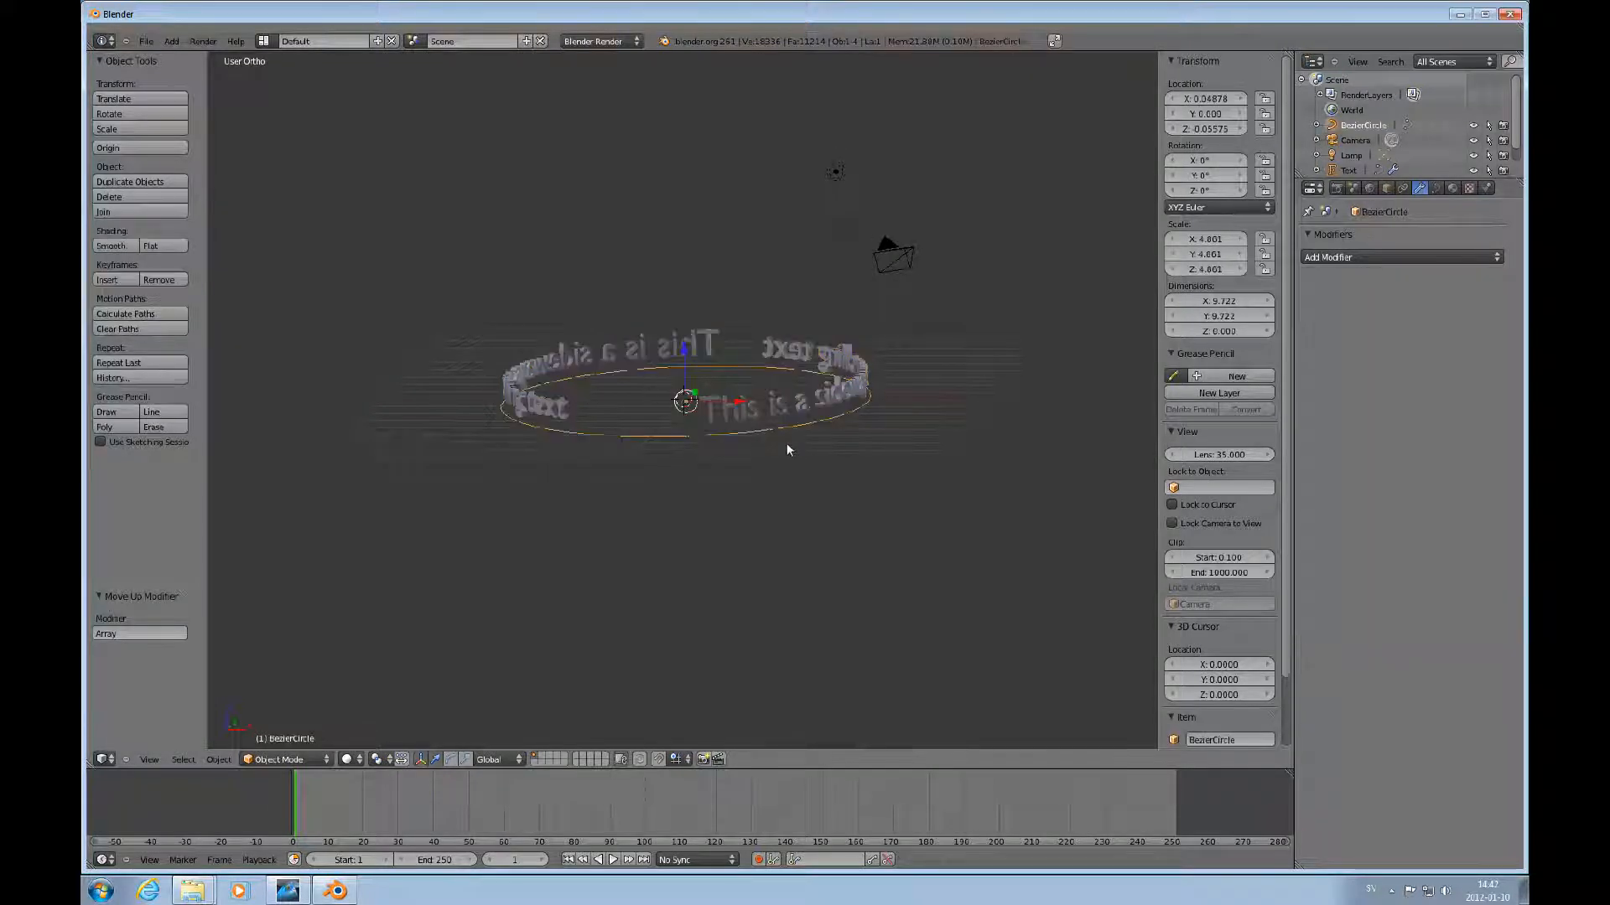
{"action": "key", "text": "s"}
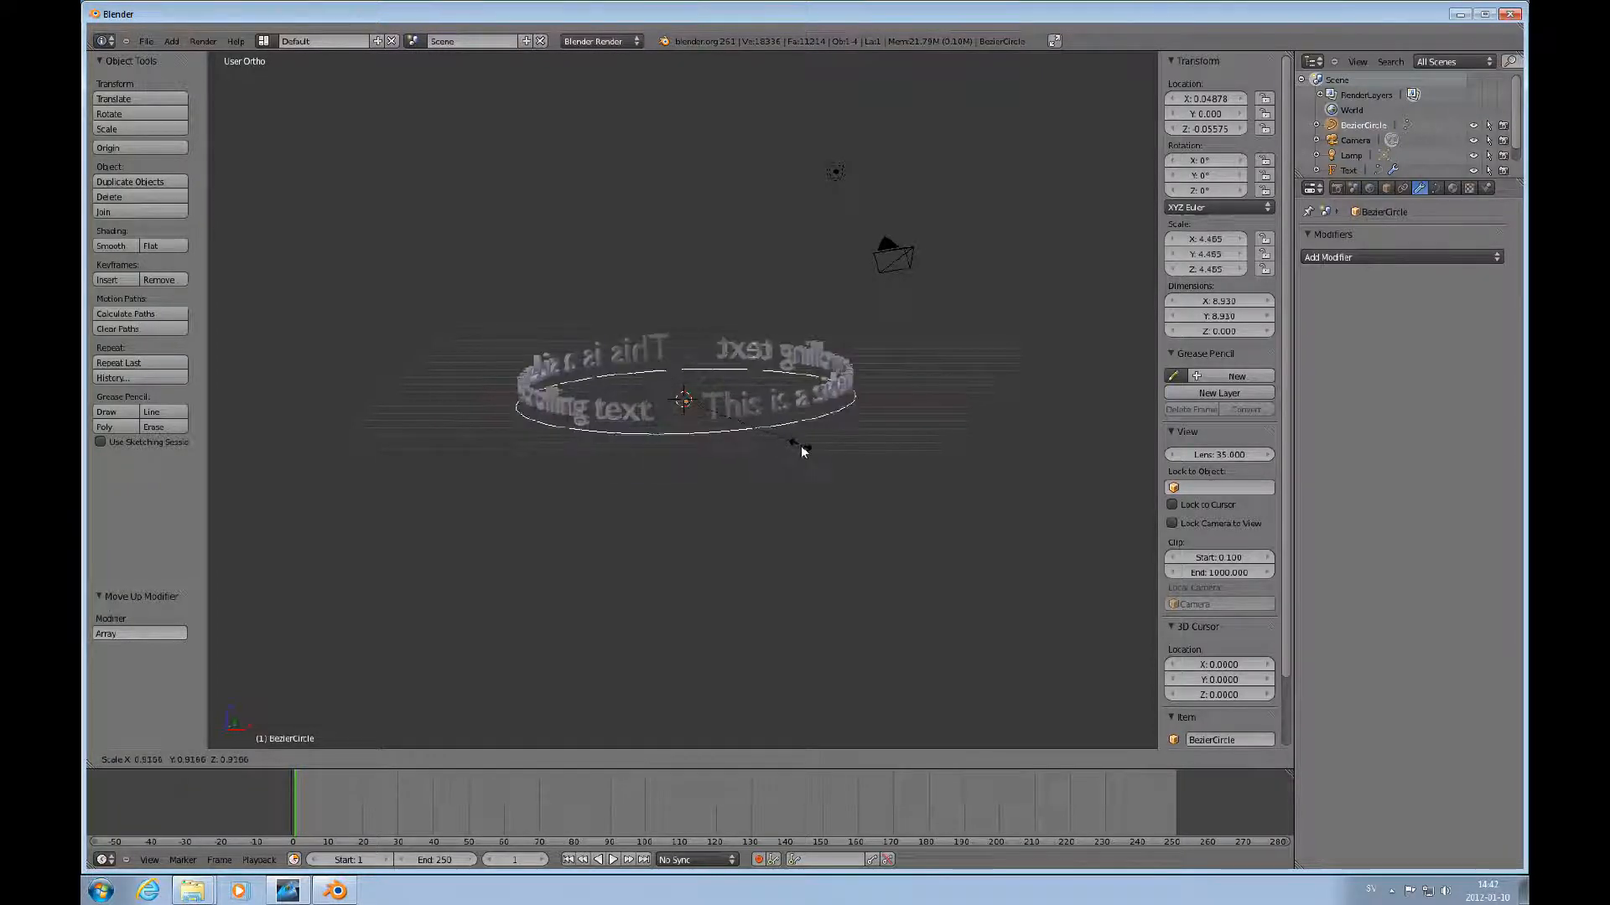
{"action": "left_click", "coordinate": [797, 448]}
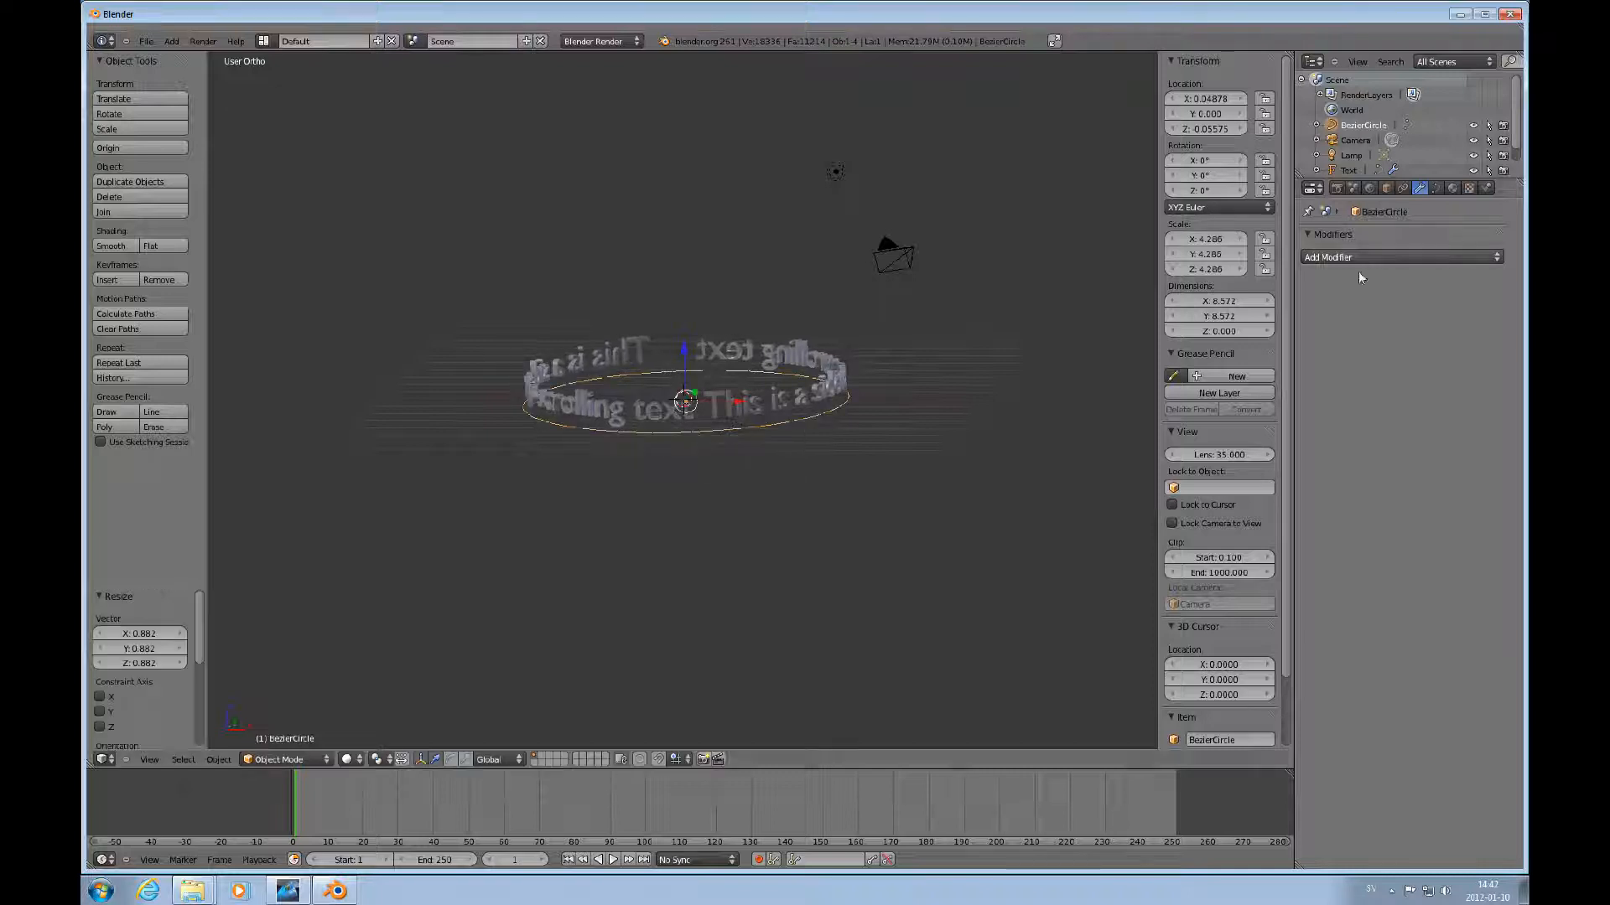
Select the text and set the Array modifier's fit type to Fit Curve with BezierCircle as the curve.
{"action": "right_click", "coordinate": [788, 408]}
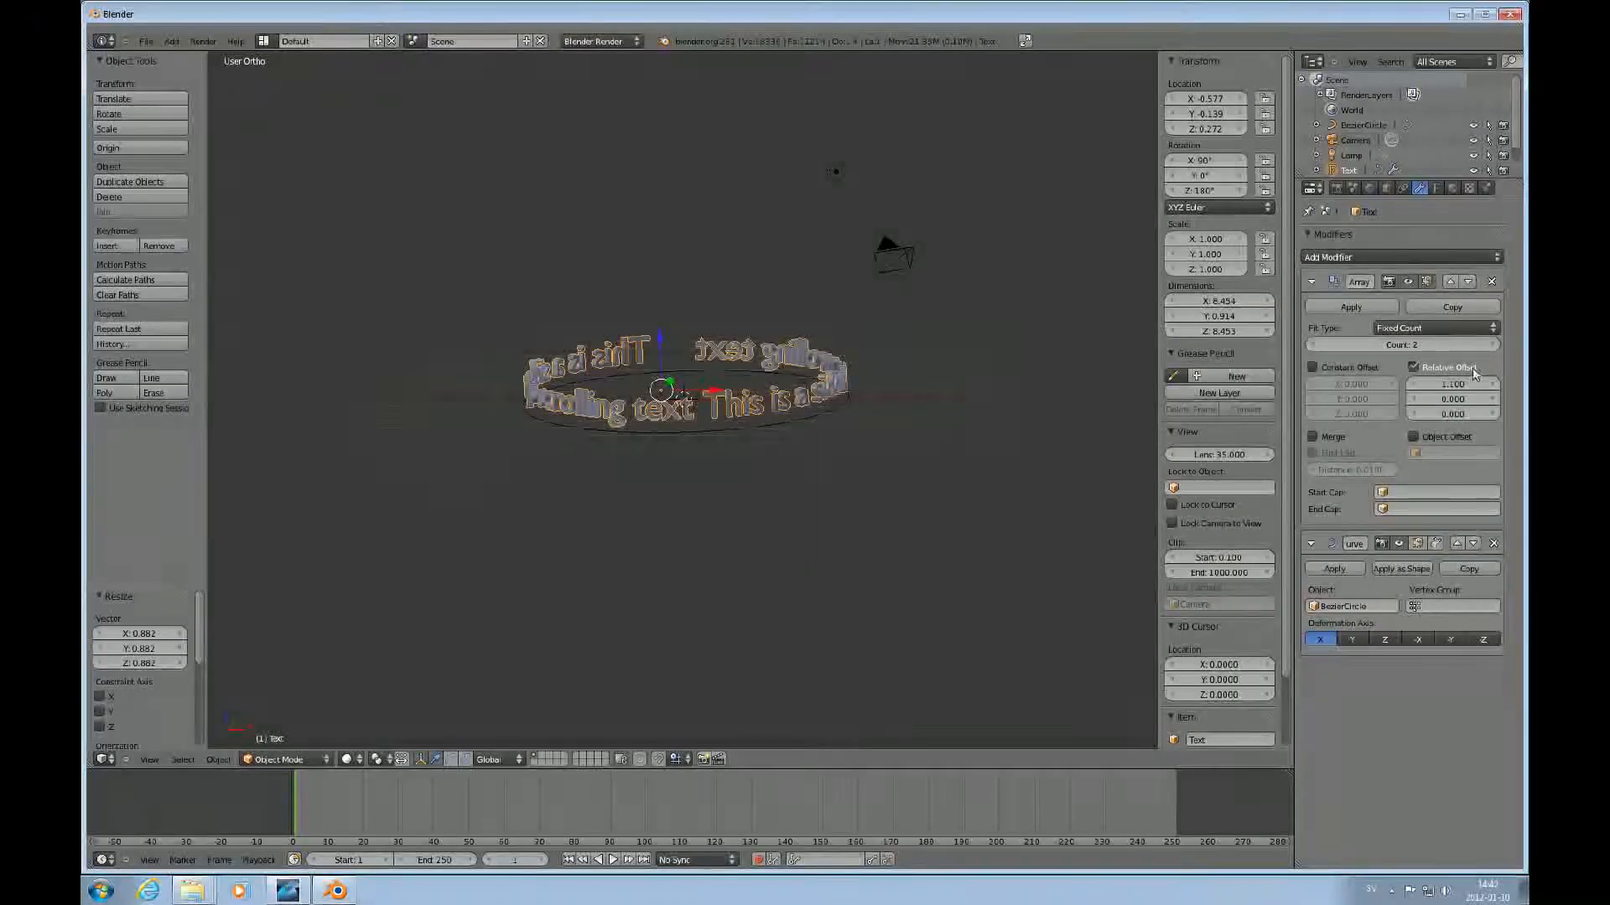
{"action": "left_click", "coordinate": [1426, 328]}
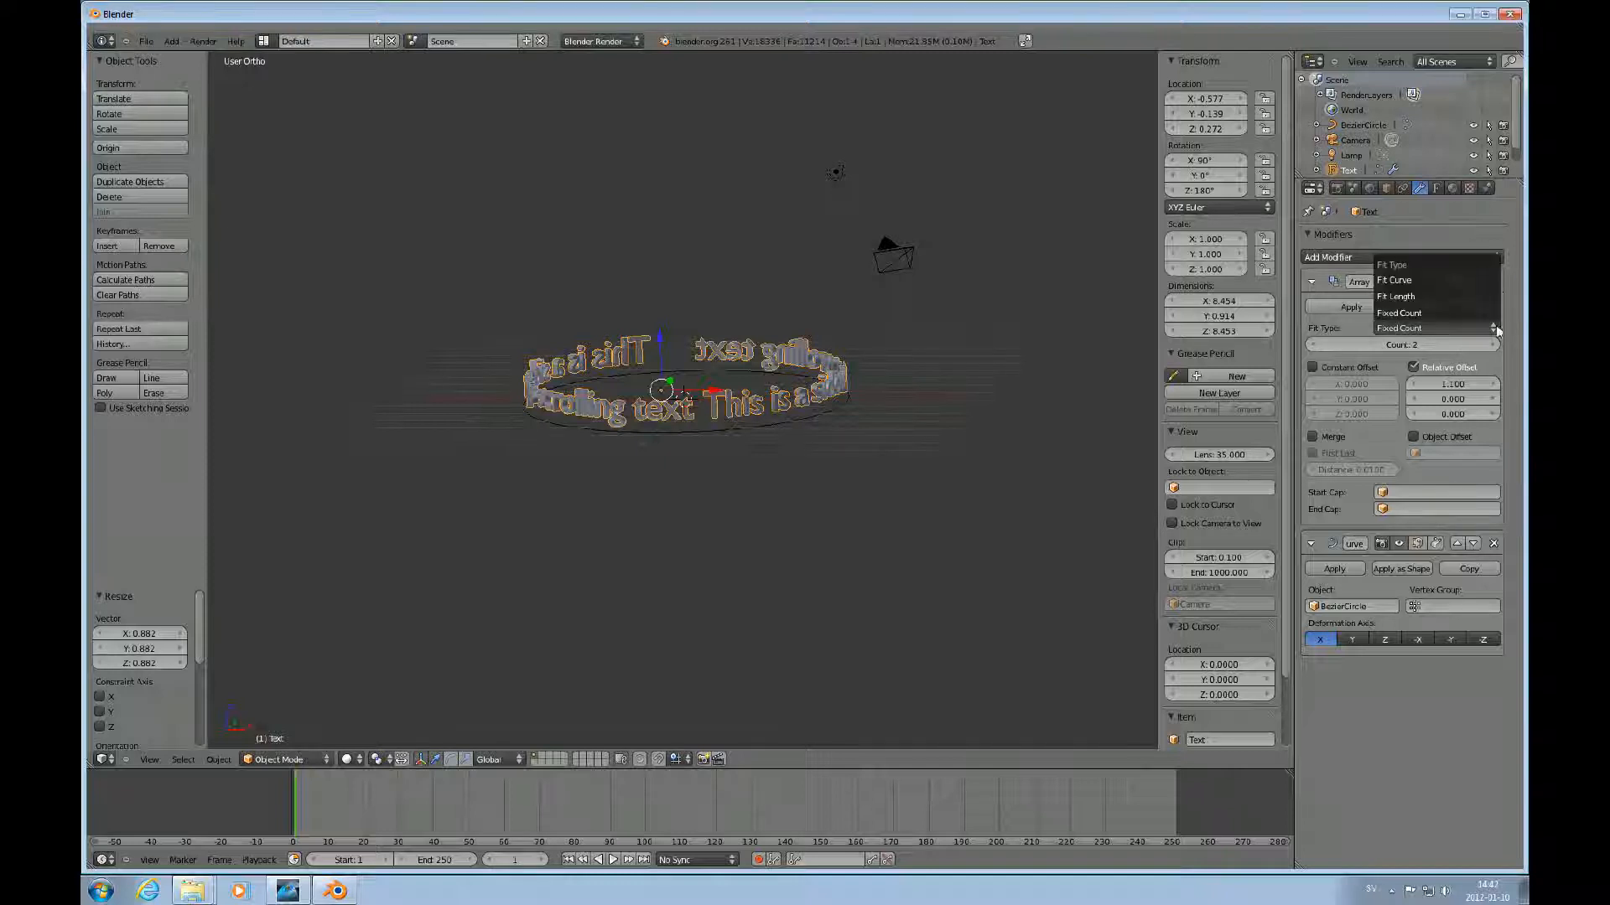
{"action": "left_click", "coordinate": [1392, 281]}
{"action": "left_click", "coordinate": [1416, 344]}
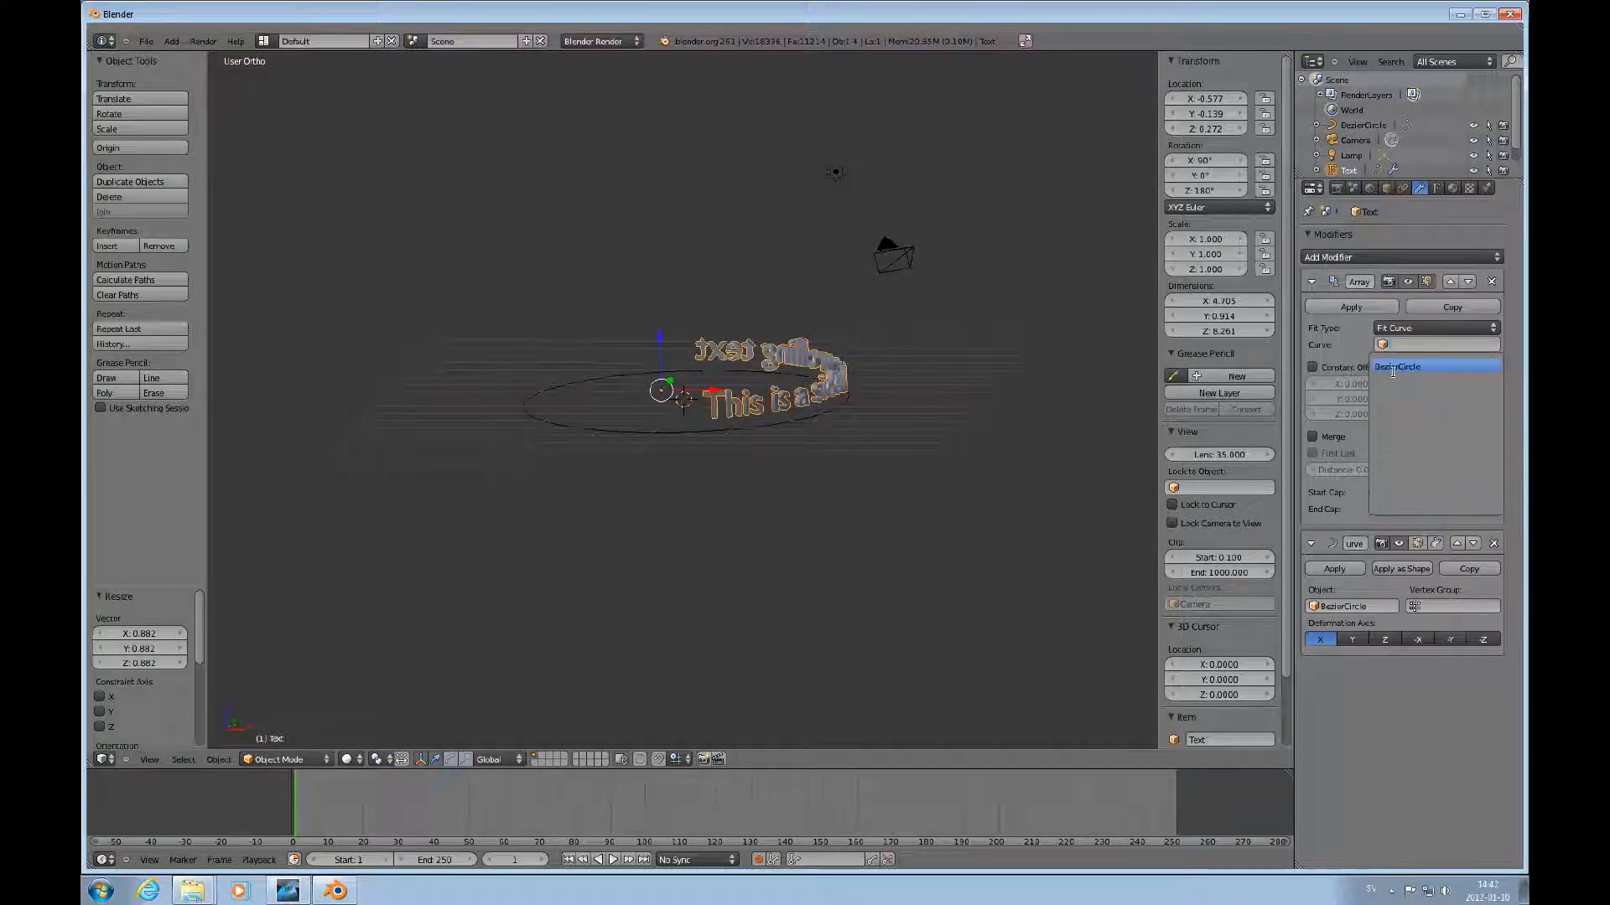
{"action": "left_click", "coordinate": [1393, 368]}
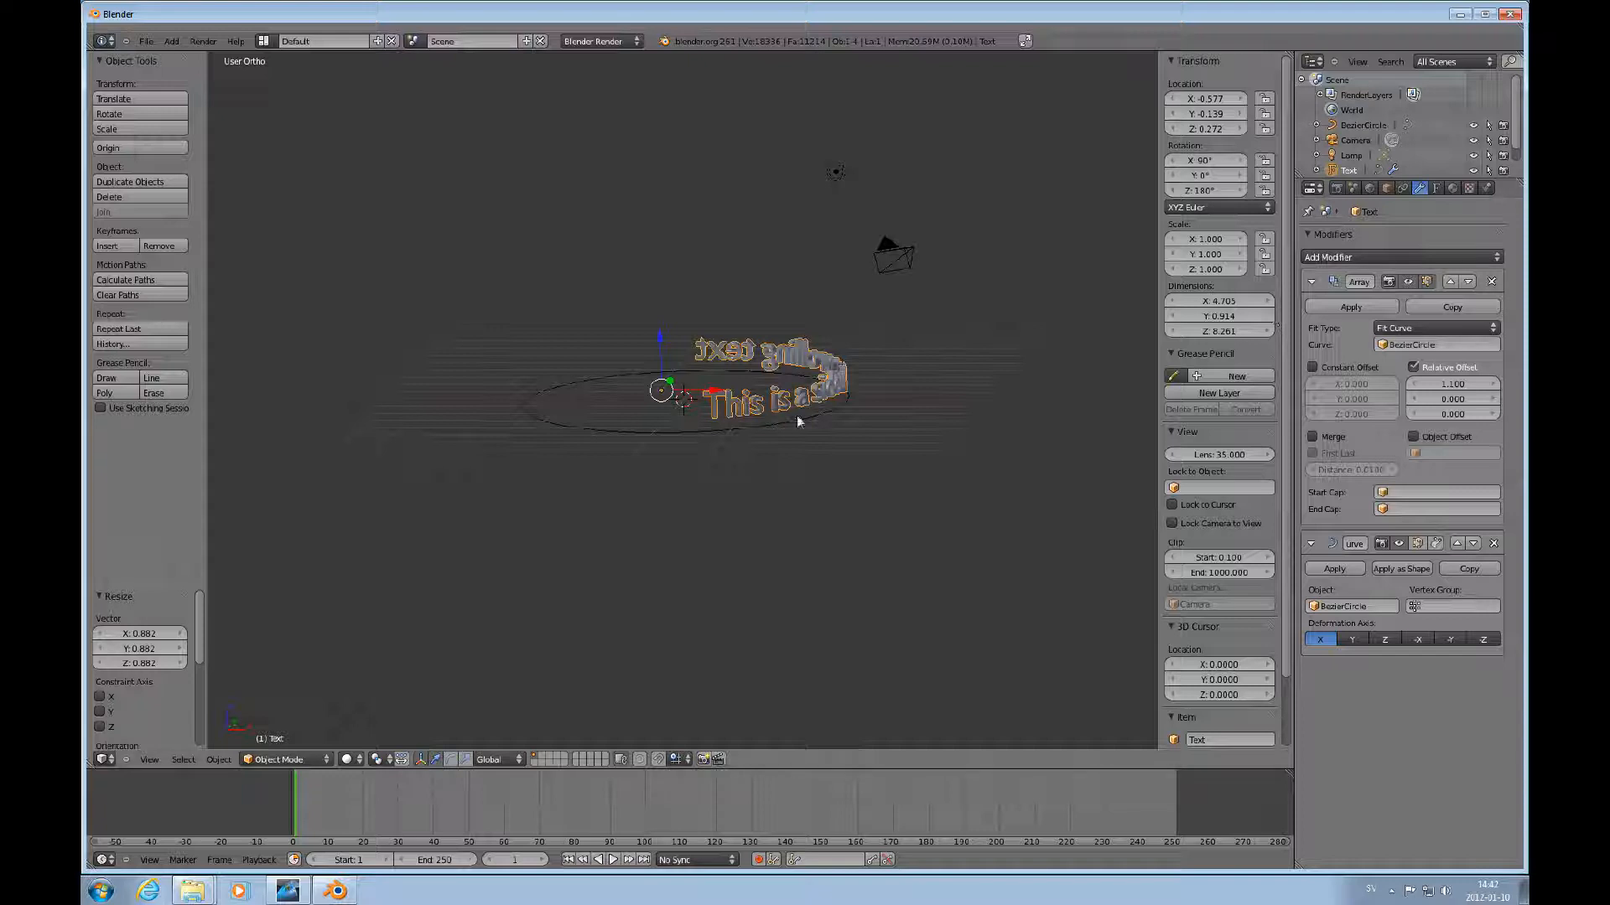
Select the Bezier circle and scale it up by about 1.05.
{"action": "right_click", "coordinate": [754, 429]}
{"action": "key", "text": "s"}
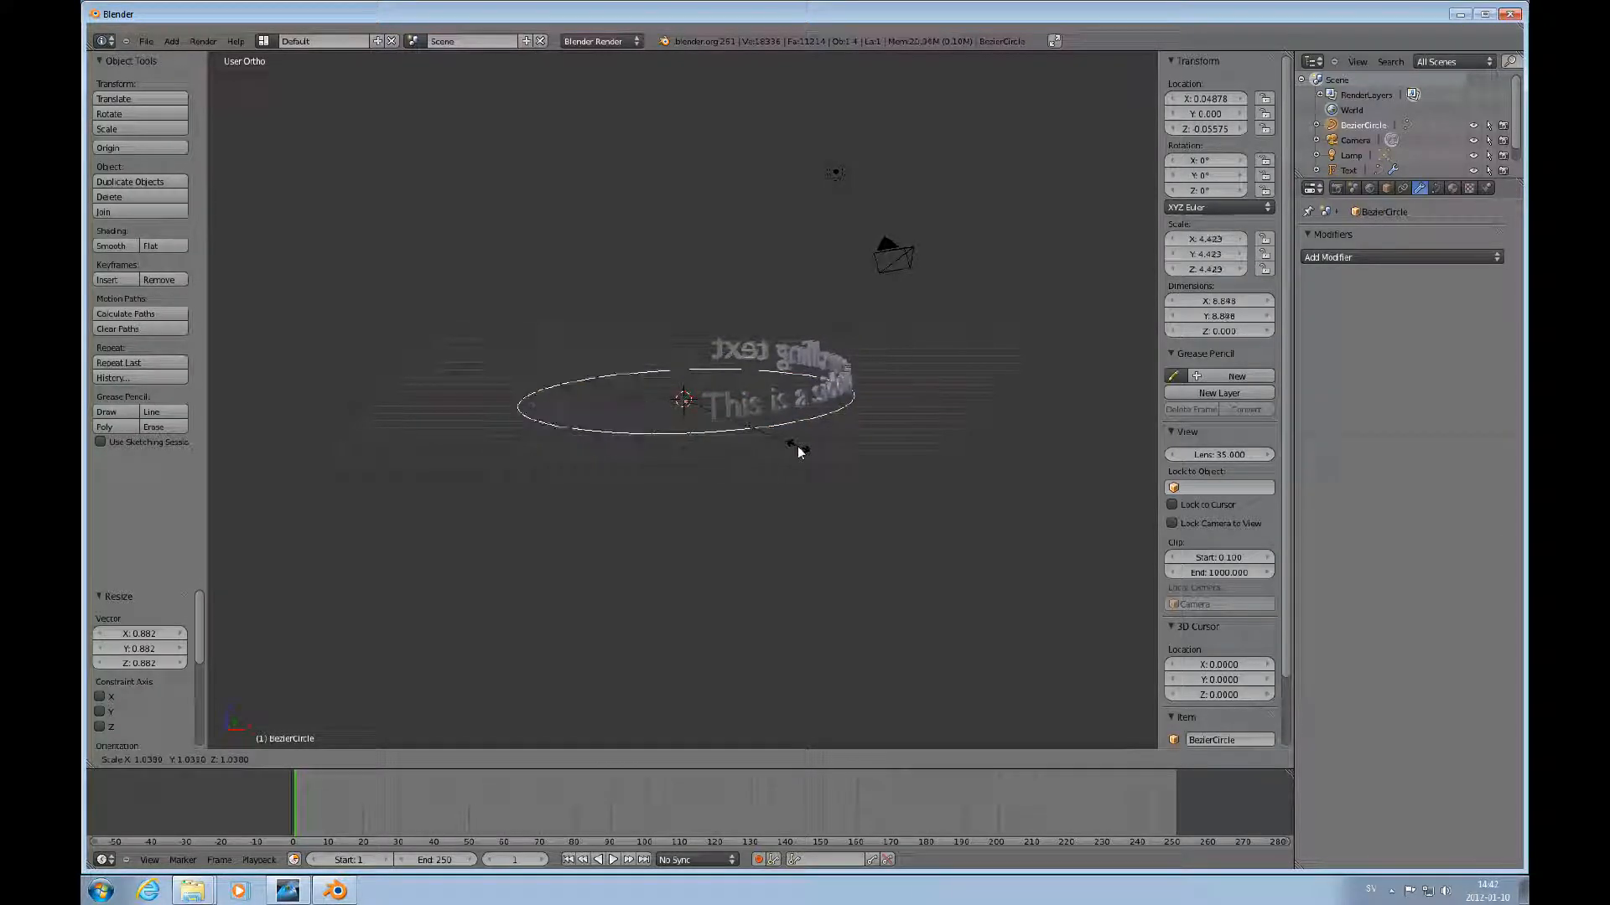
{"action": "left_click", "coordinate": [799, 452]}
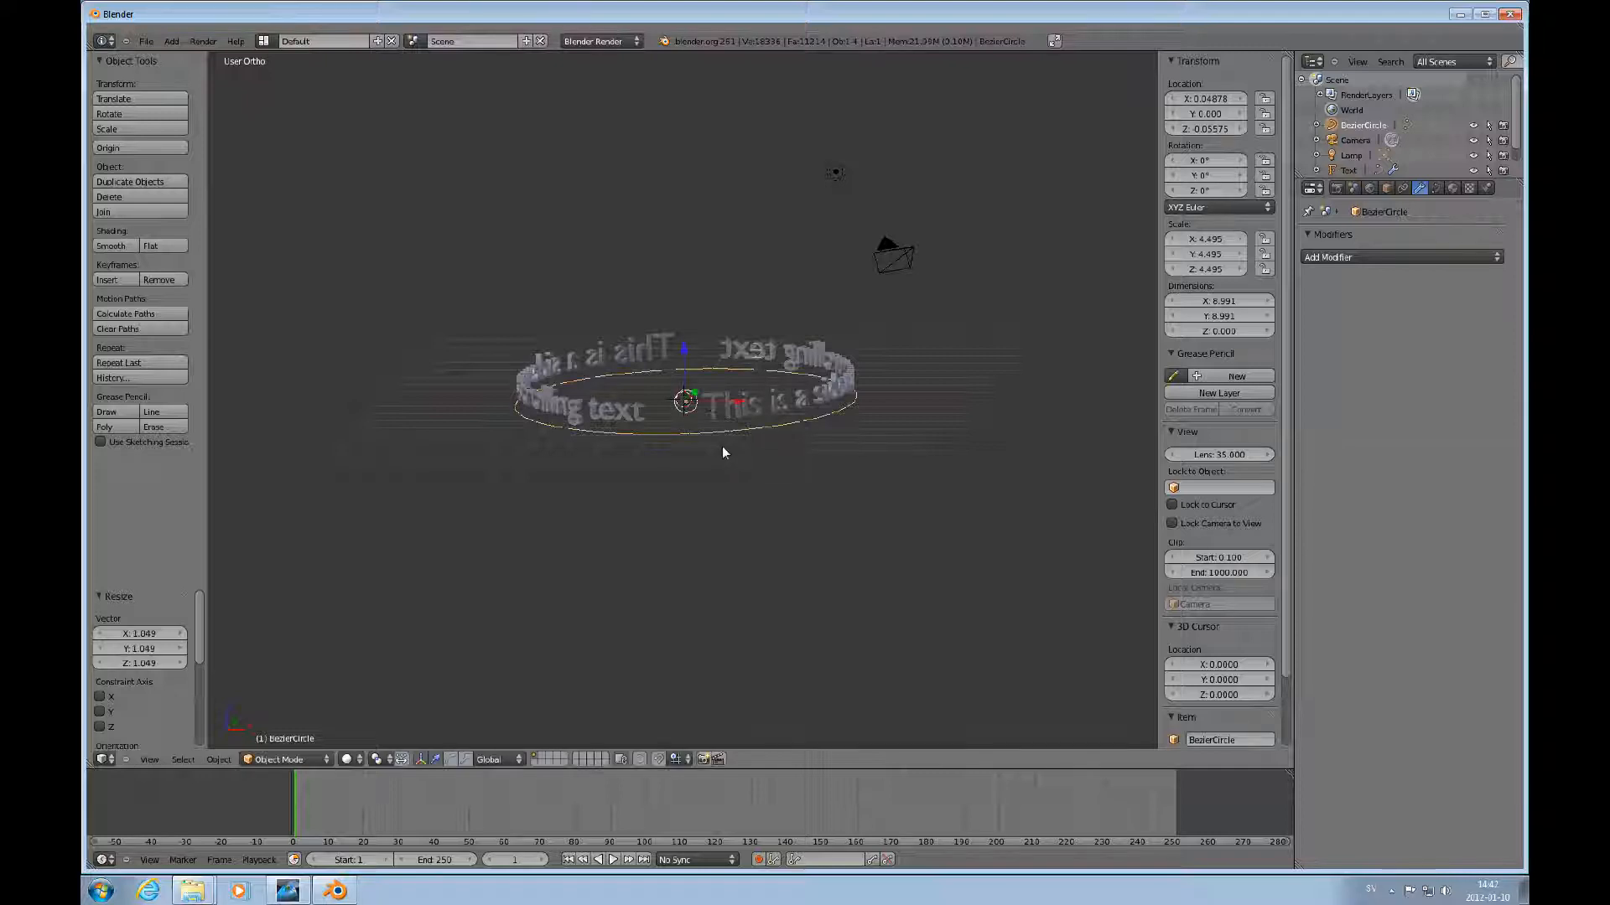
{"action": "middle_click_drag", "start_coordinate": [723, 453], "coordinate": [765, 452]}
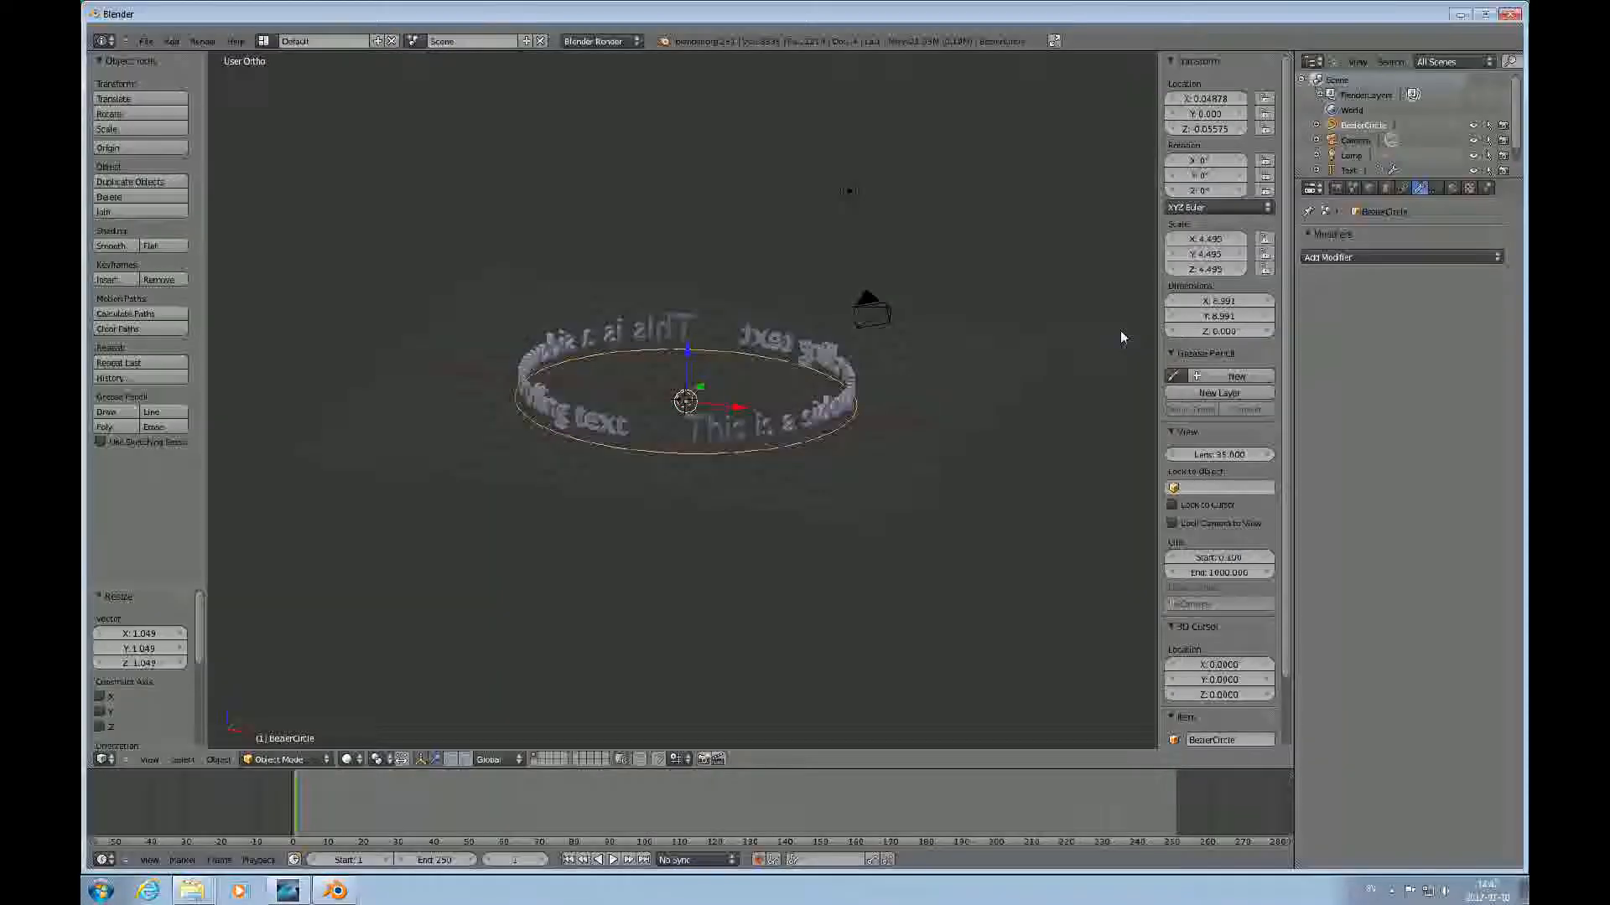
Select the text and lower the Array modifier's relative offset X to 1.000.
{"action": "right_click", "coordinate": [825, 423]}
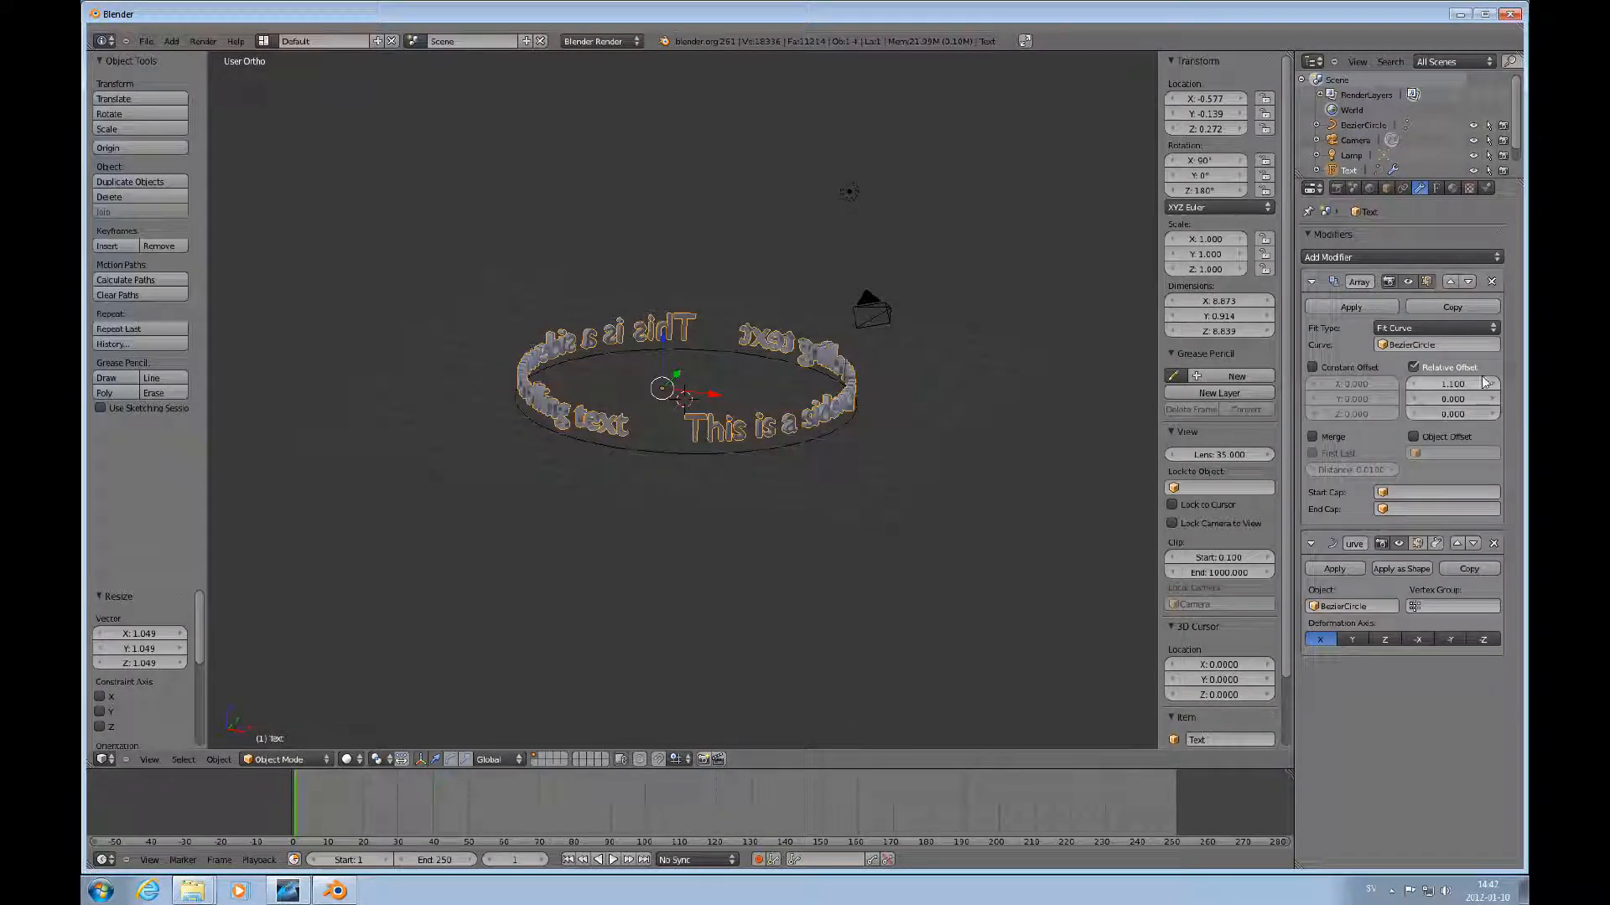
{"action": "left_click", "coordinate": [1417, 385]}
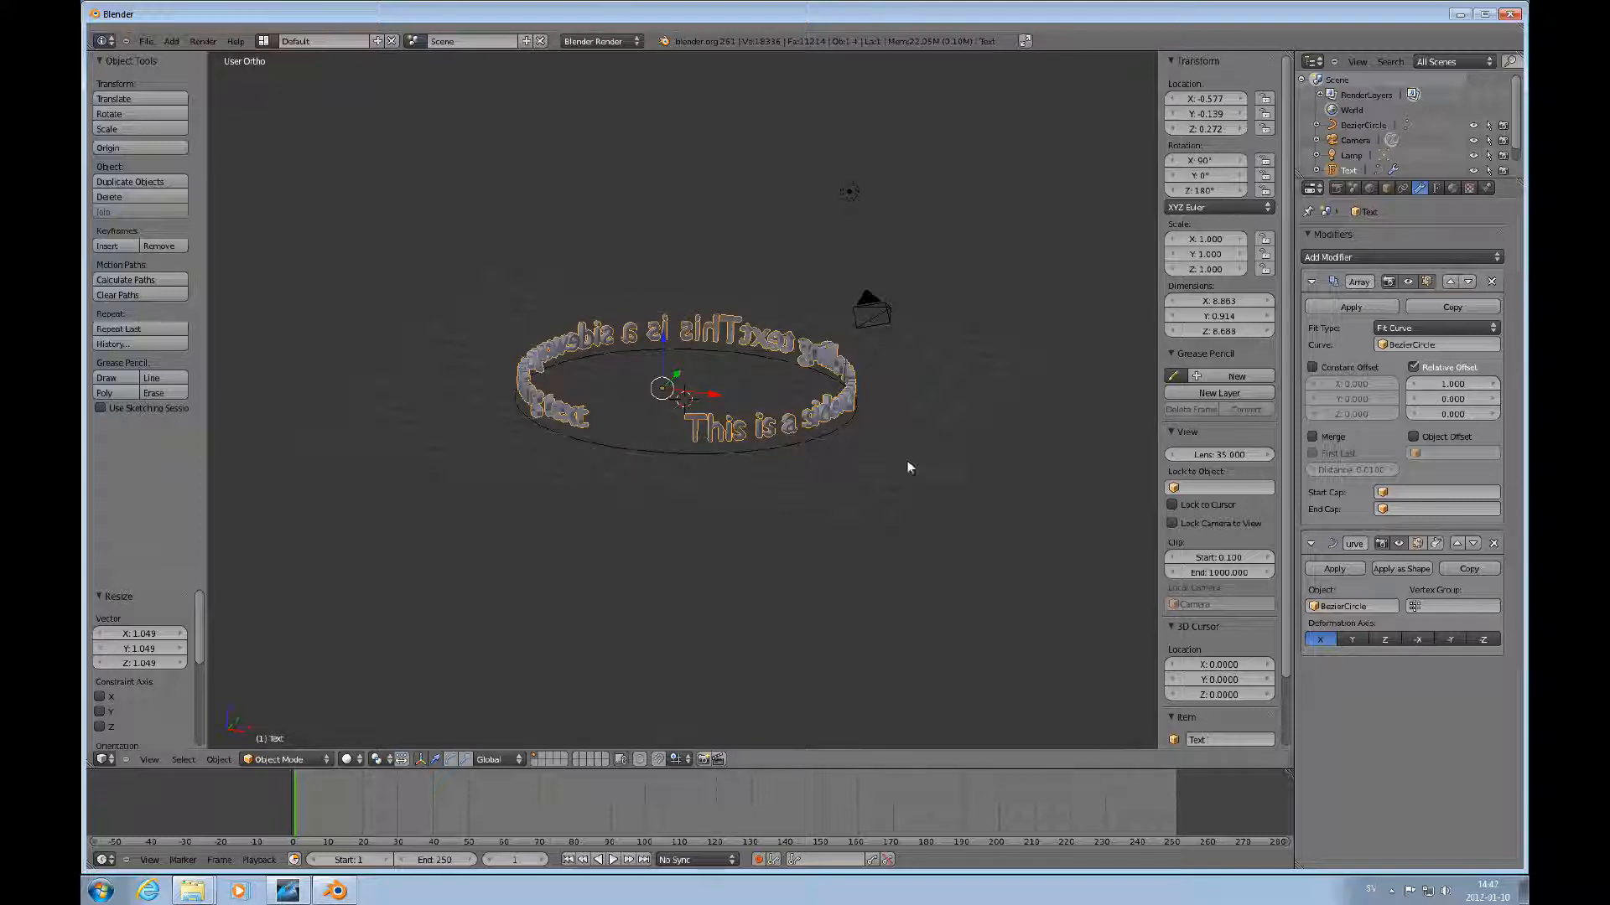
Select the Bezier circle and scale it down by about 0.91.
{"action": "right_click", "coordinate": [802, 450]}
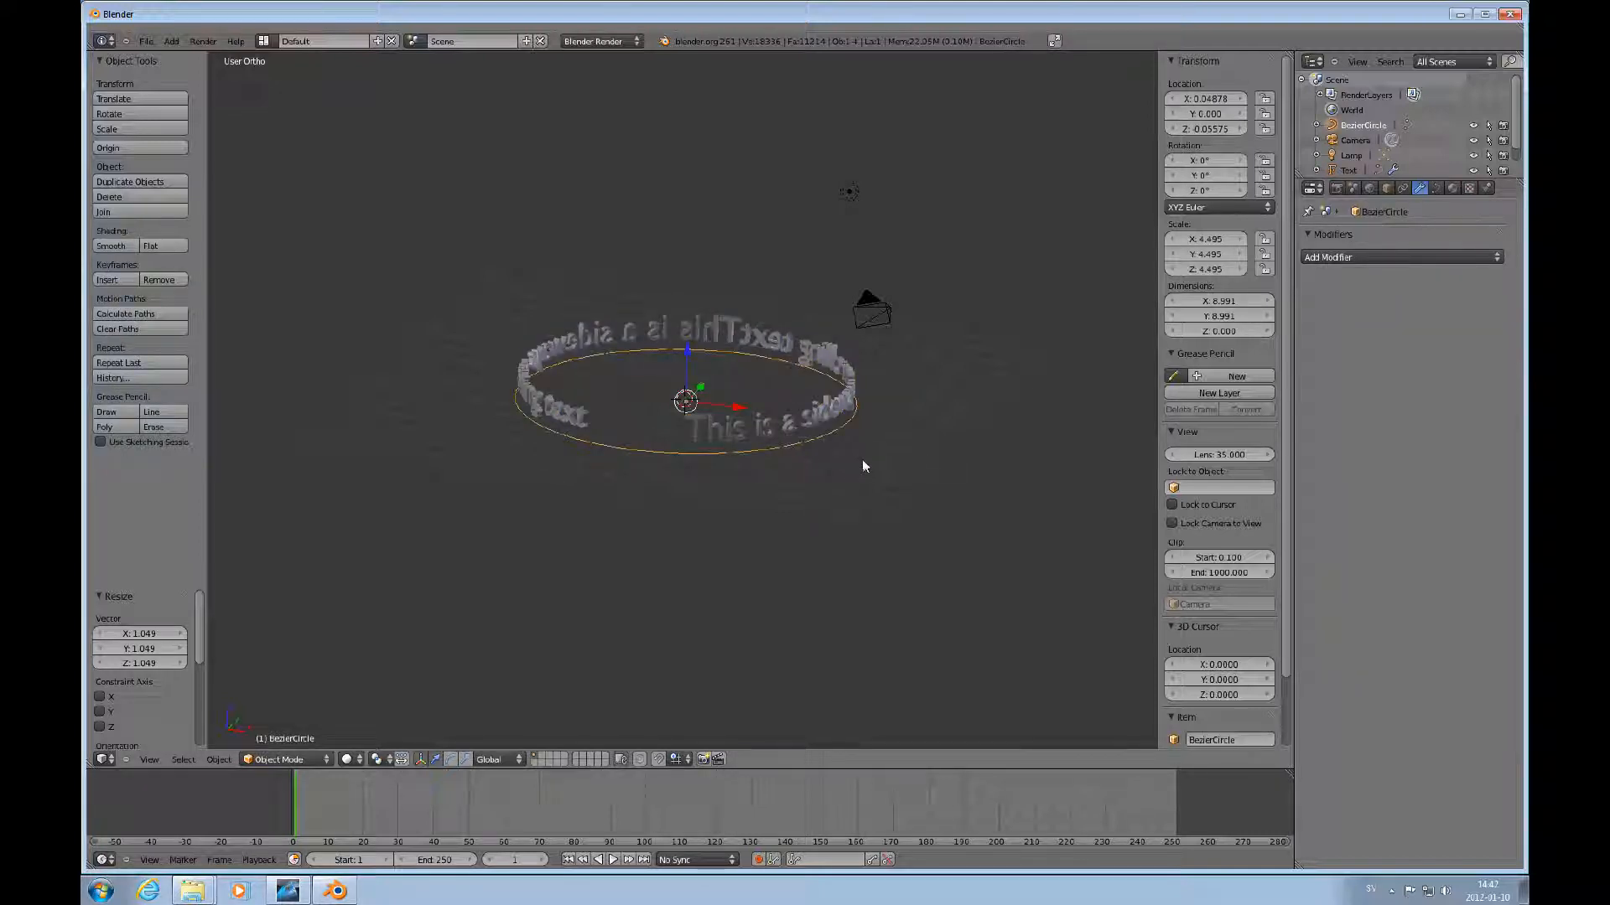
{"action": "key", "text": "s"}
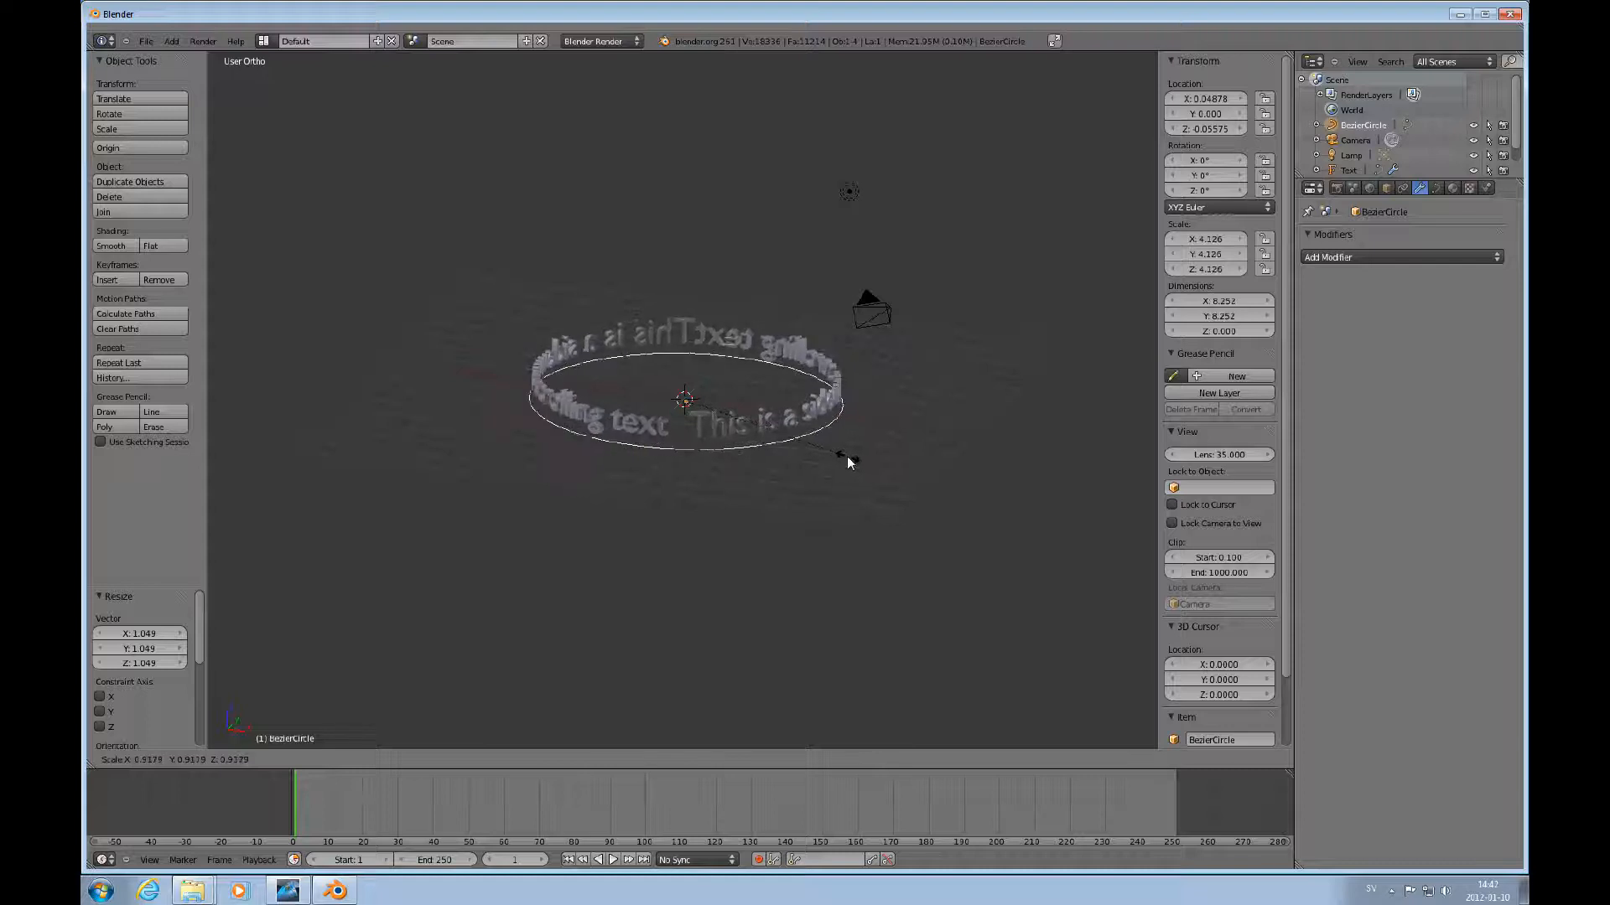
{"action": "left_click", "coordinate": [842, 454]}
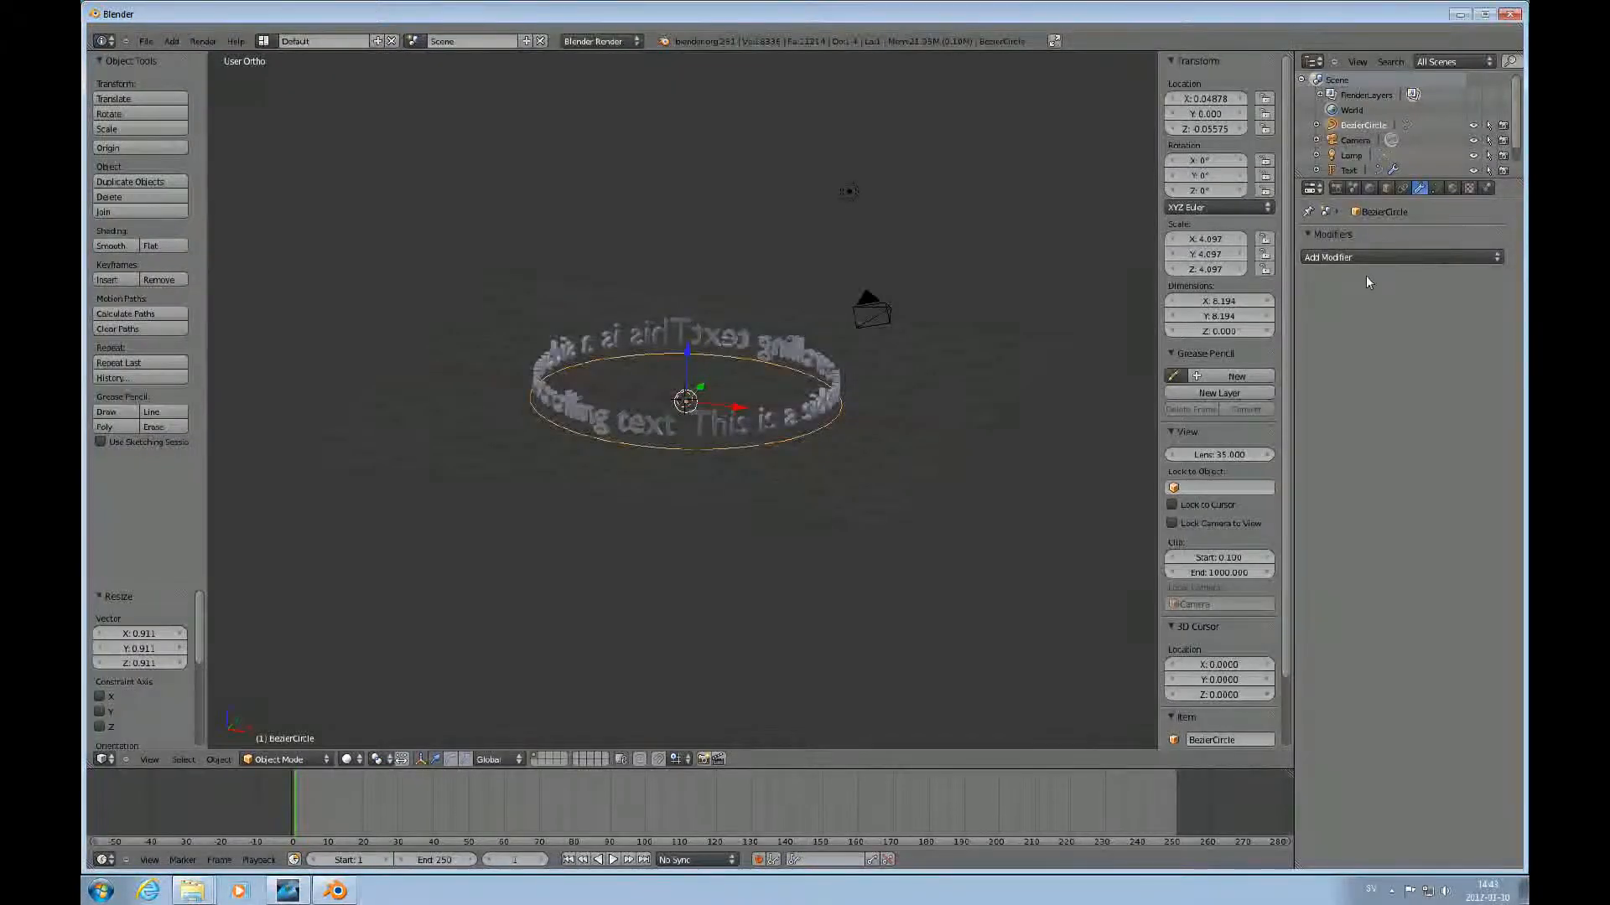
Select the text and set the Array modifier's relative offset X to 1.01.
{"action": "right_click", "coordinate": [726, 426]}
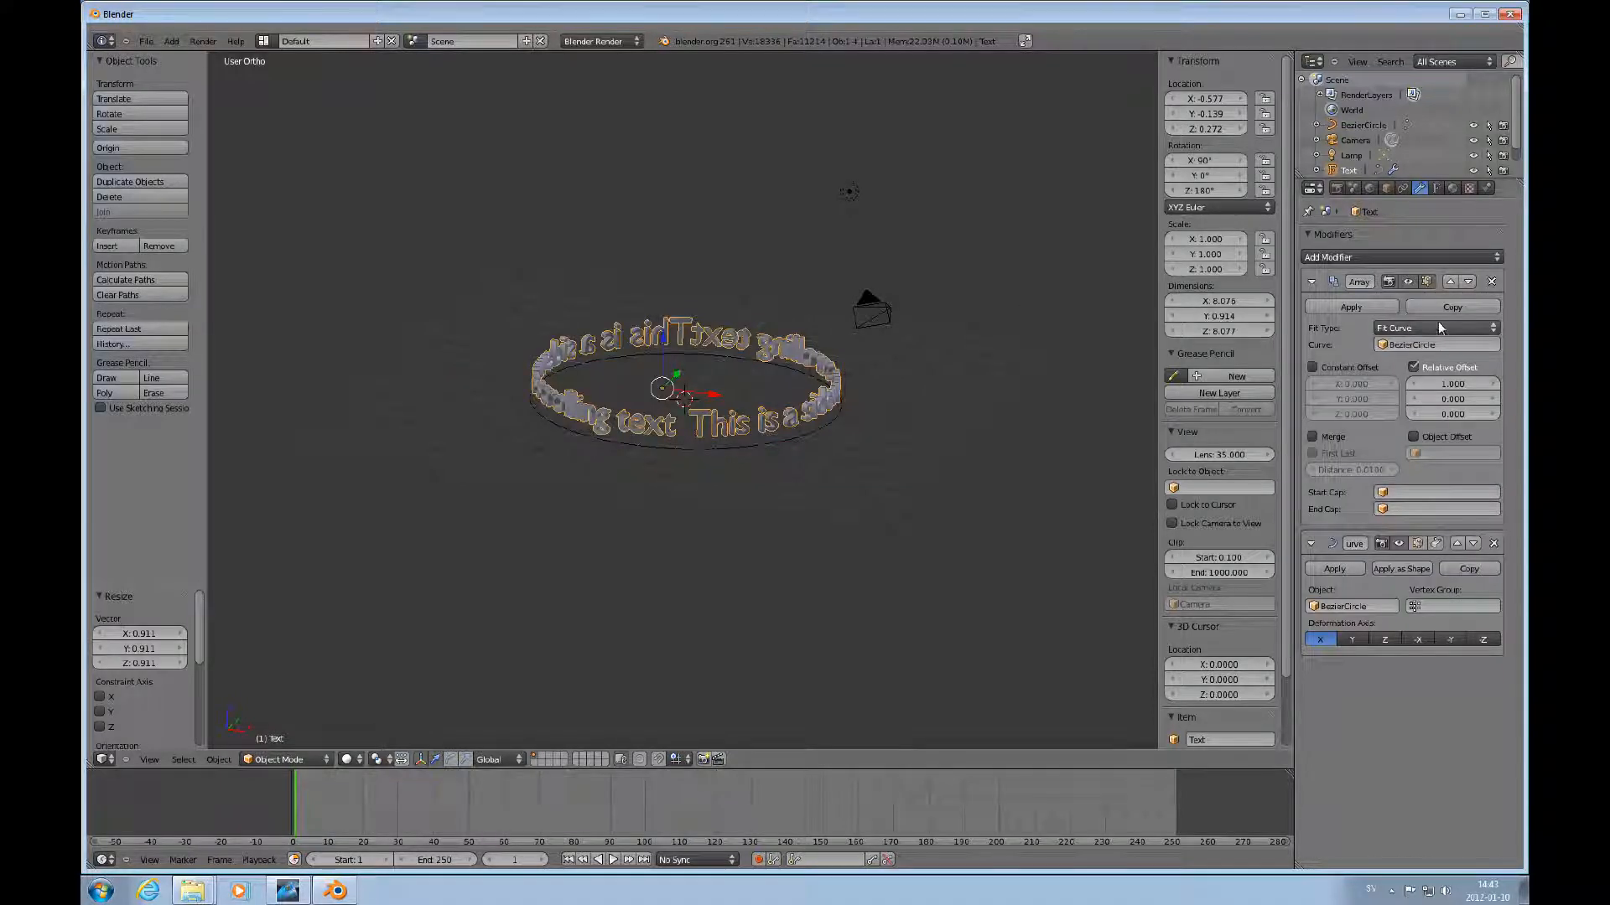
{"action": "left_click", "coordinate": [1458, 385]}
{"action": "type", "text": "1.0"}
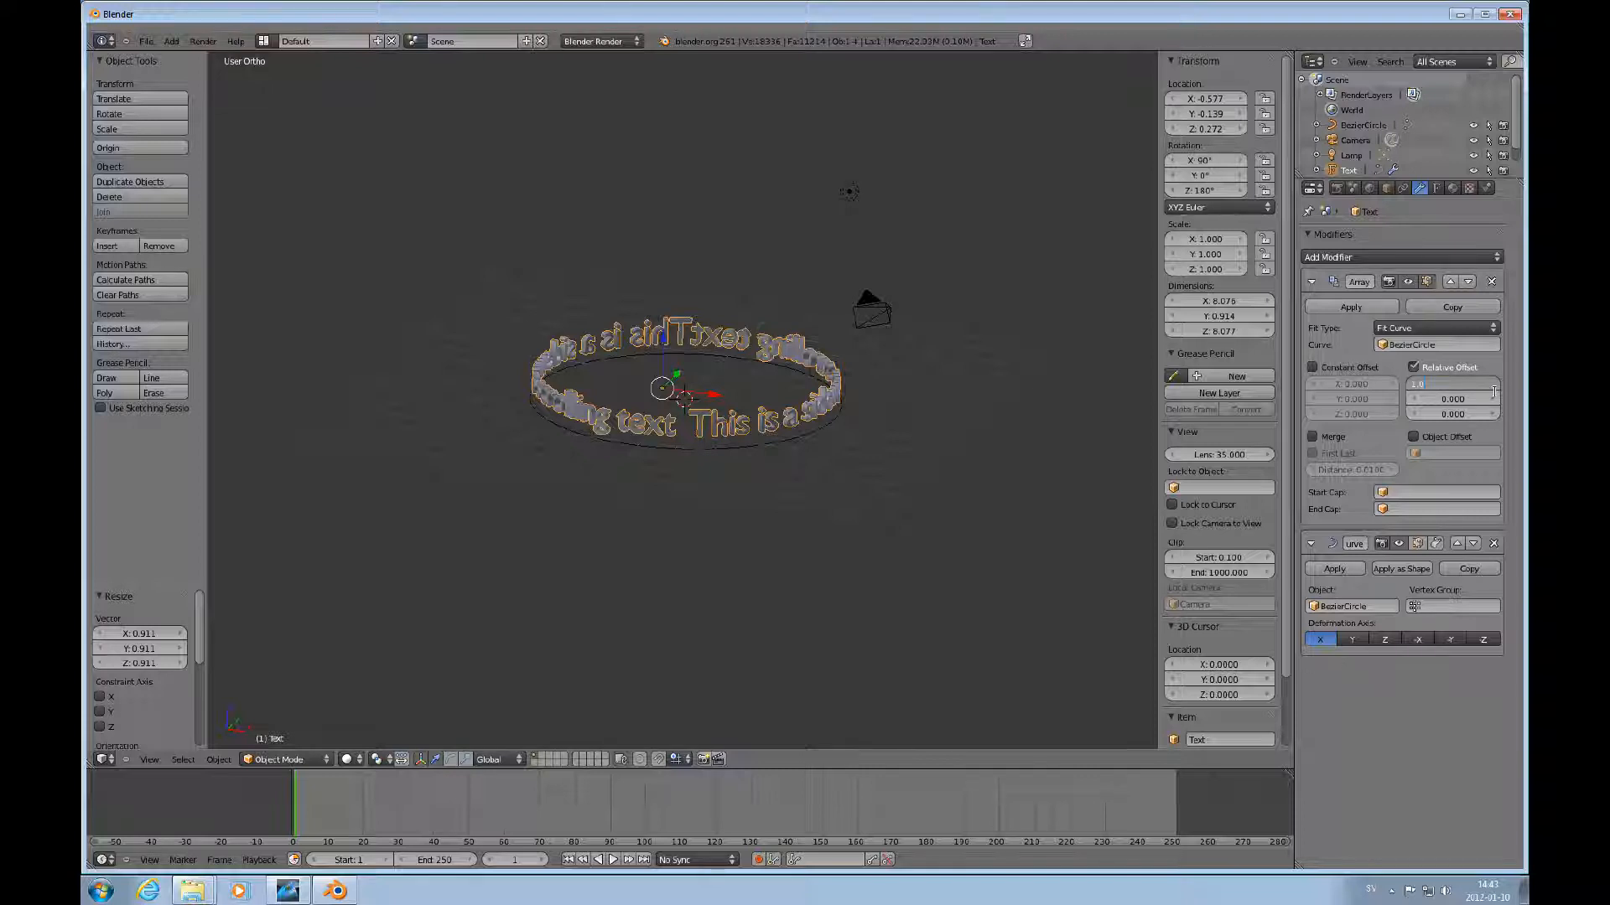
{"action": "type", "text": "1"}
{"action": "key", "text": "Return"}
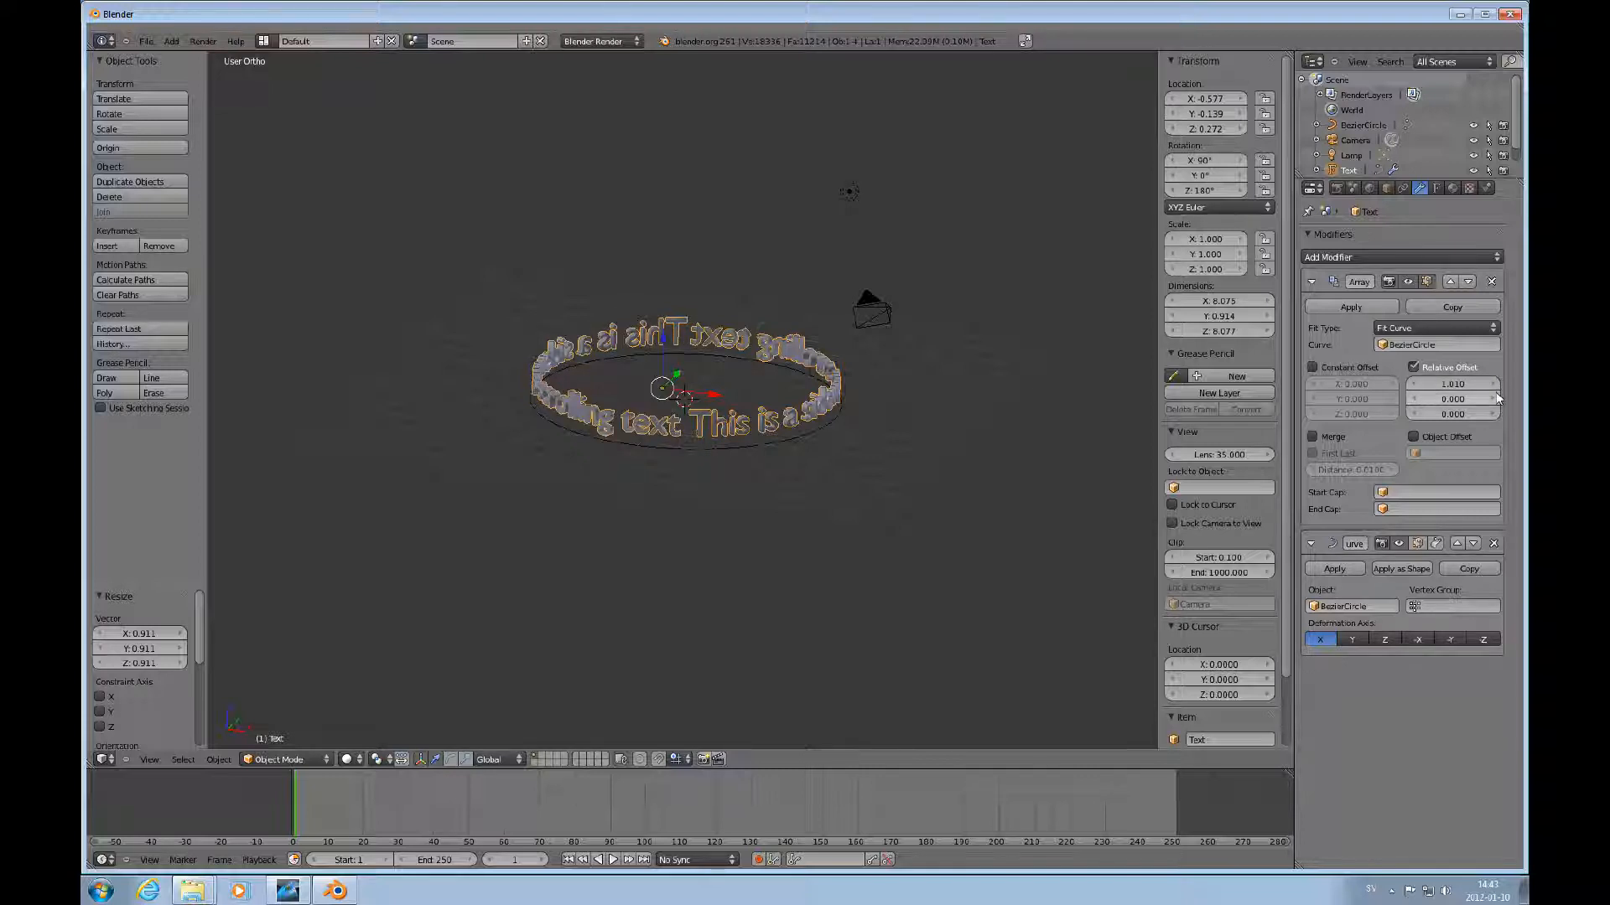
Examine the curved text ring by zooming and switching between top and front views.
{"action": "scroll", "coordinate": [828, 481], "scroll_direction": "up", "scroll_amount": 5}
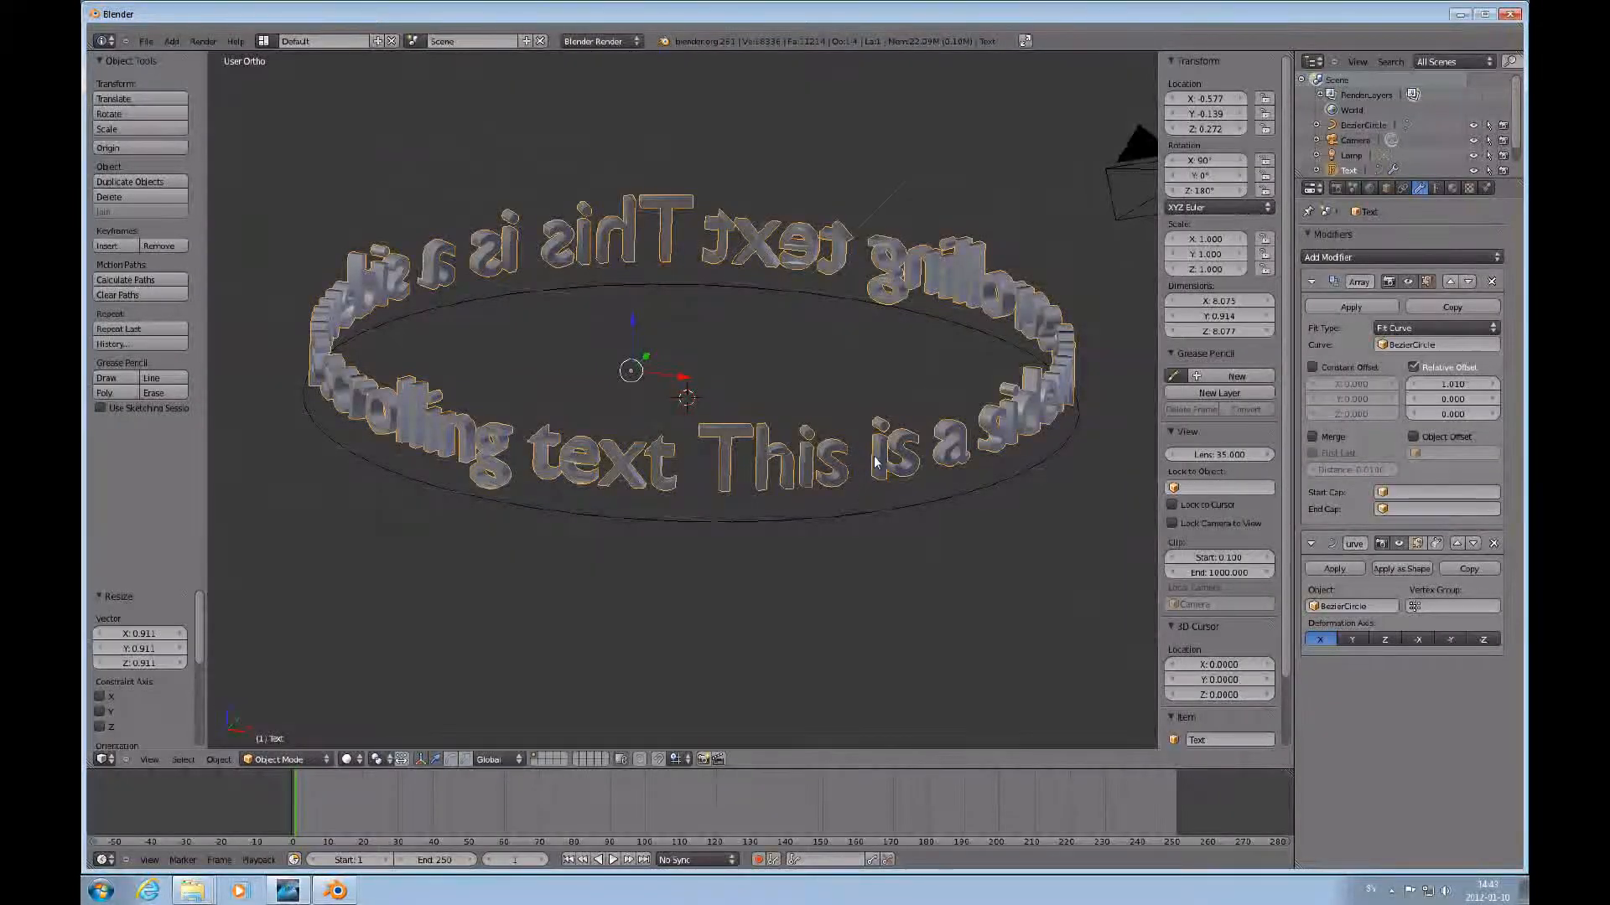
{"action": "scroll", "coordinate": [859, 516], "scroll_direction": "down", "scroll_amount": 2}
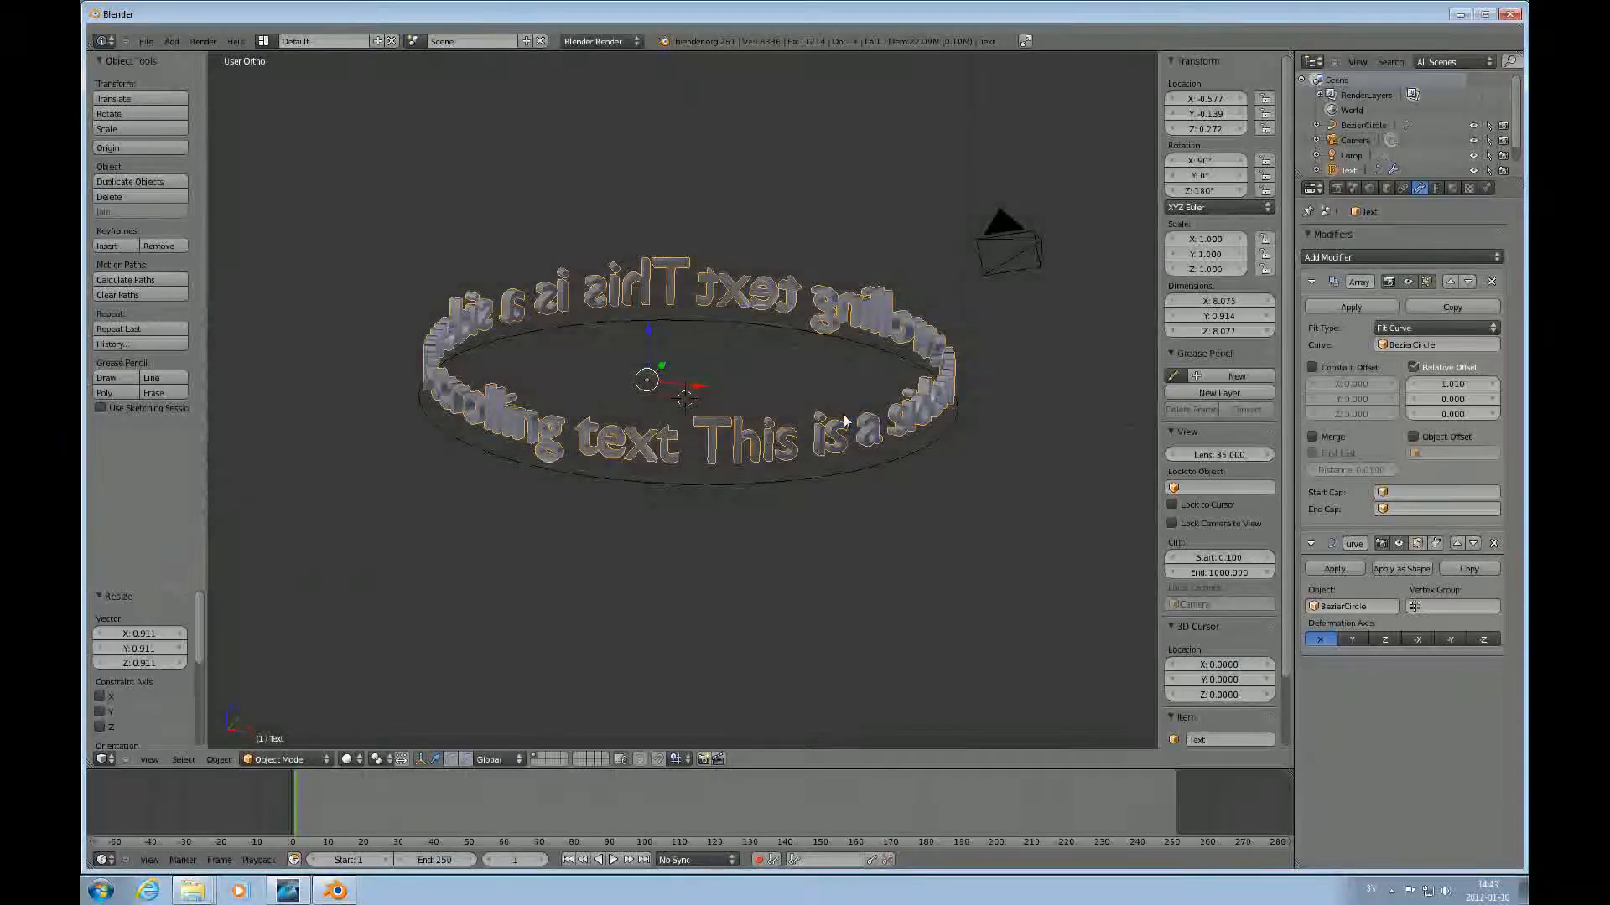
{"action": "scroll", "coordinate": [844, 420], "scroll_direction": "down", "scroll_amount": 5}
{"action": "key", "text": "KP_7"}
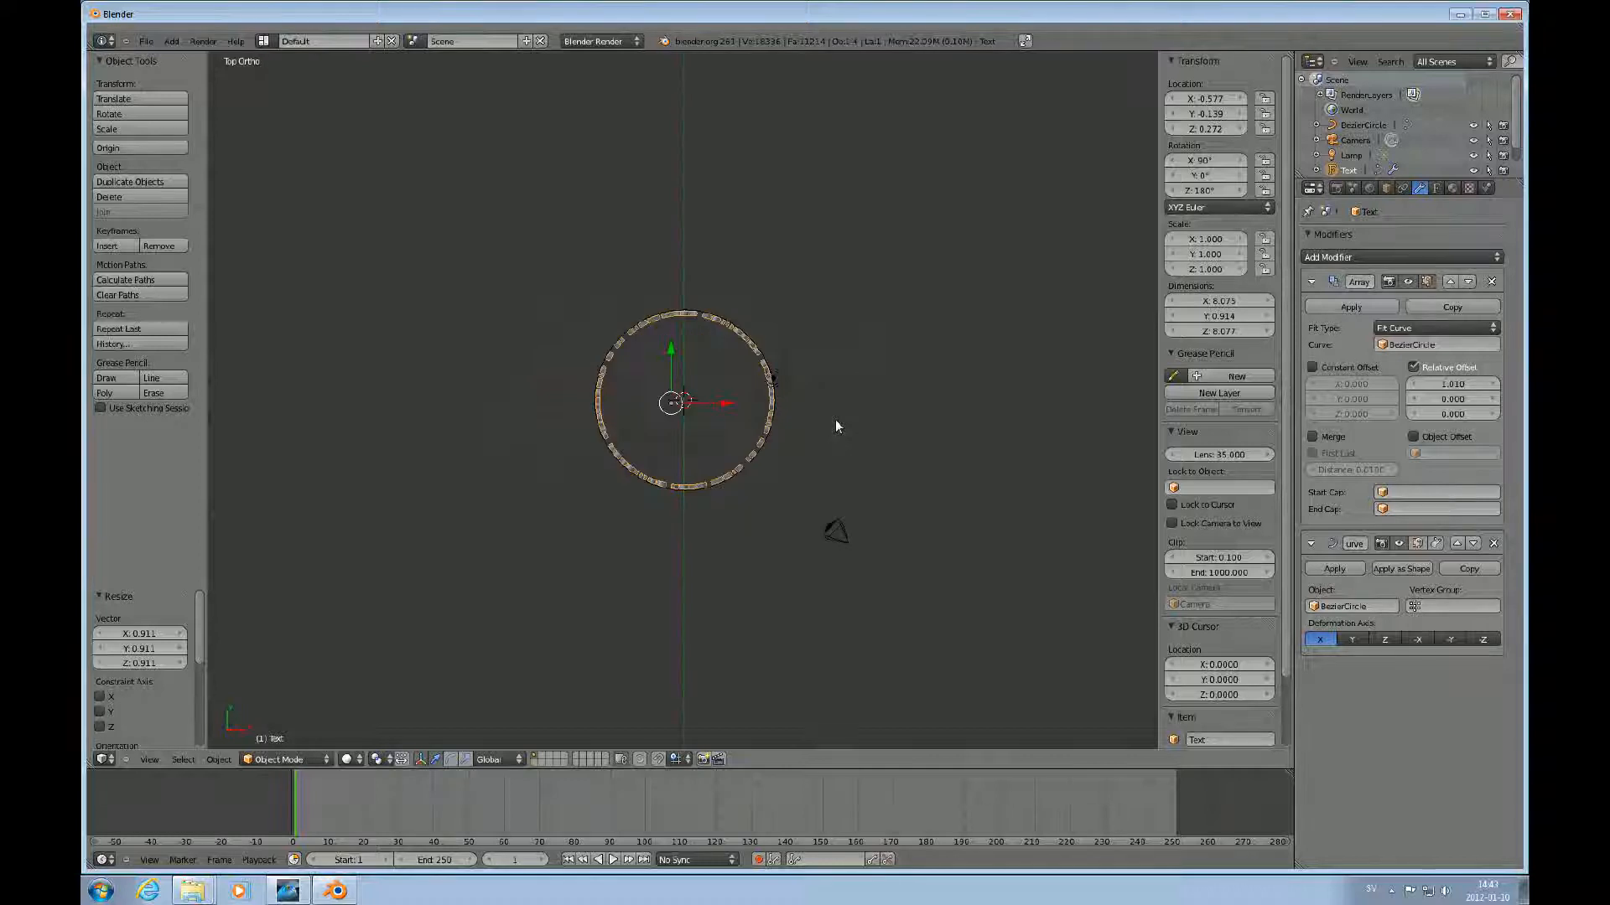
{"action": "key", "text": "KP_1"}
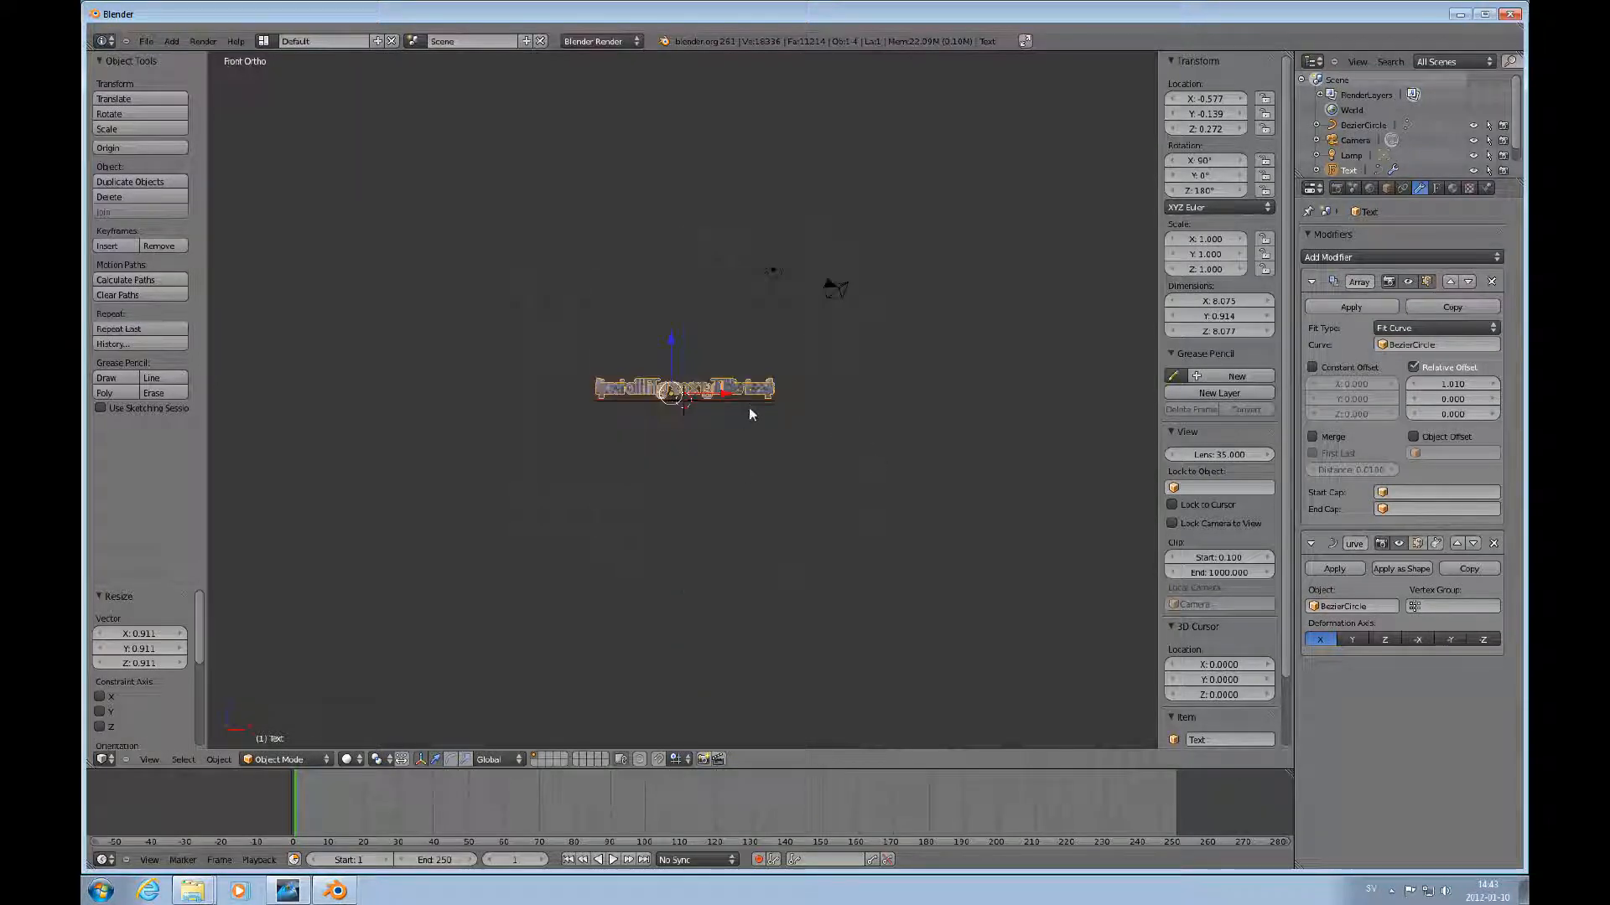
{"action": "scroll", "coordinate": [751, 403], "scroll_direction": "up", "scroll_amount": 5}
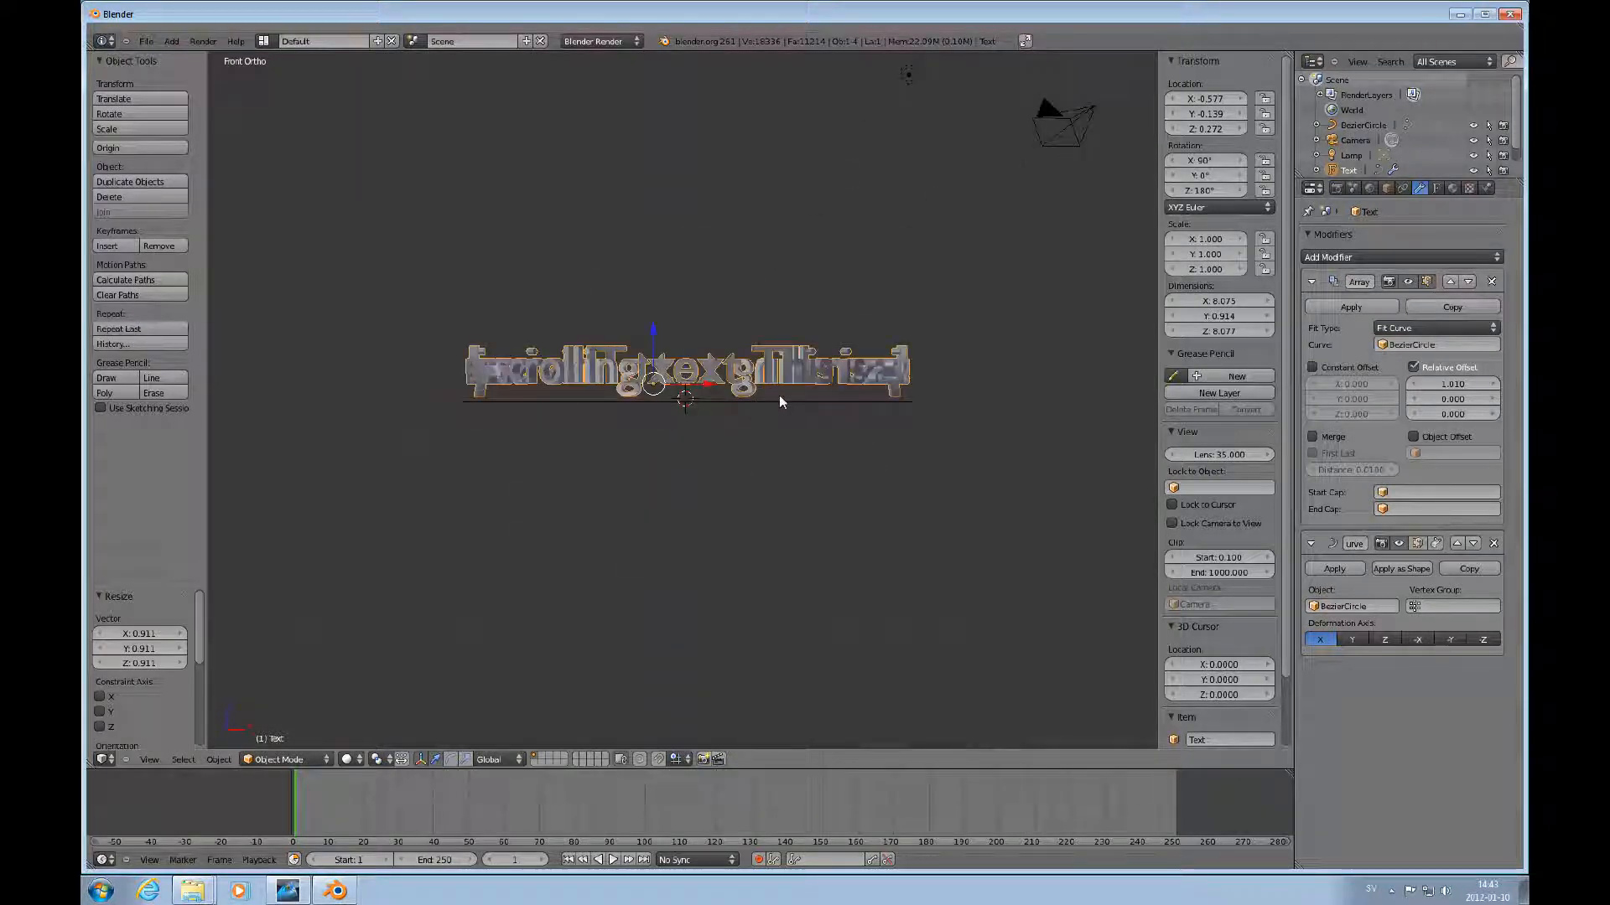
Select the Bezier circle and stretch it into an ellipse by scaling its left and right points along X by 1.874.
{"action": "right_click", "coordinate": [781, 400]}
{"action": "key", "text": "KP_7"}
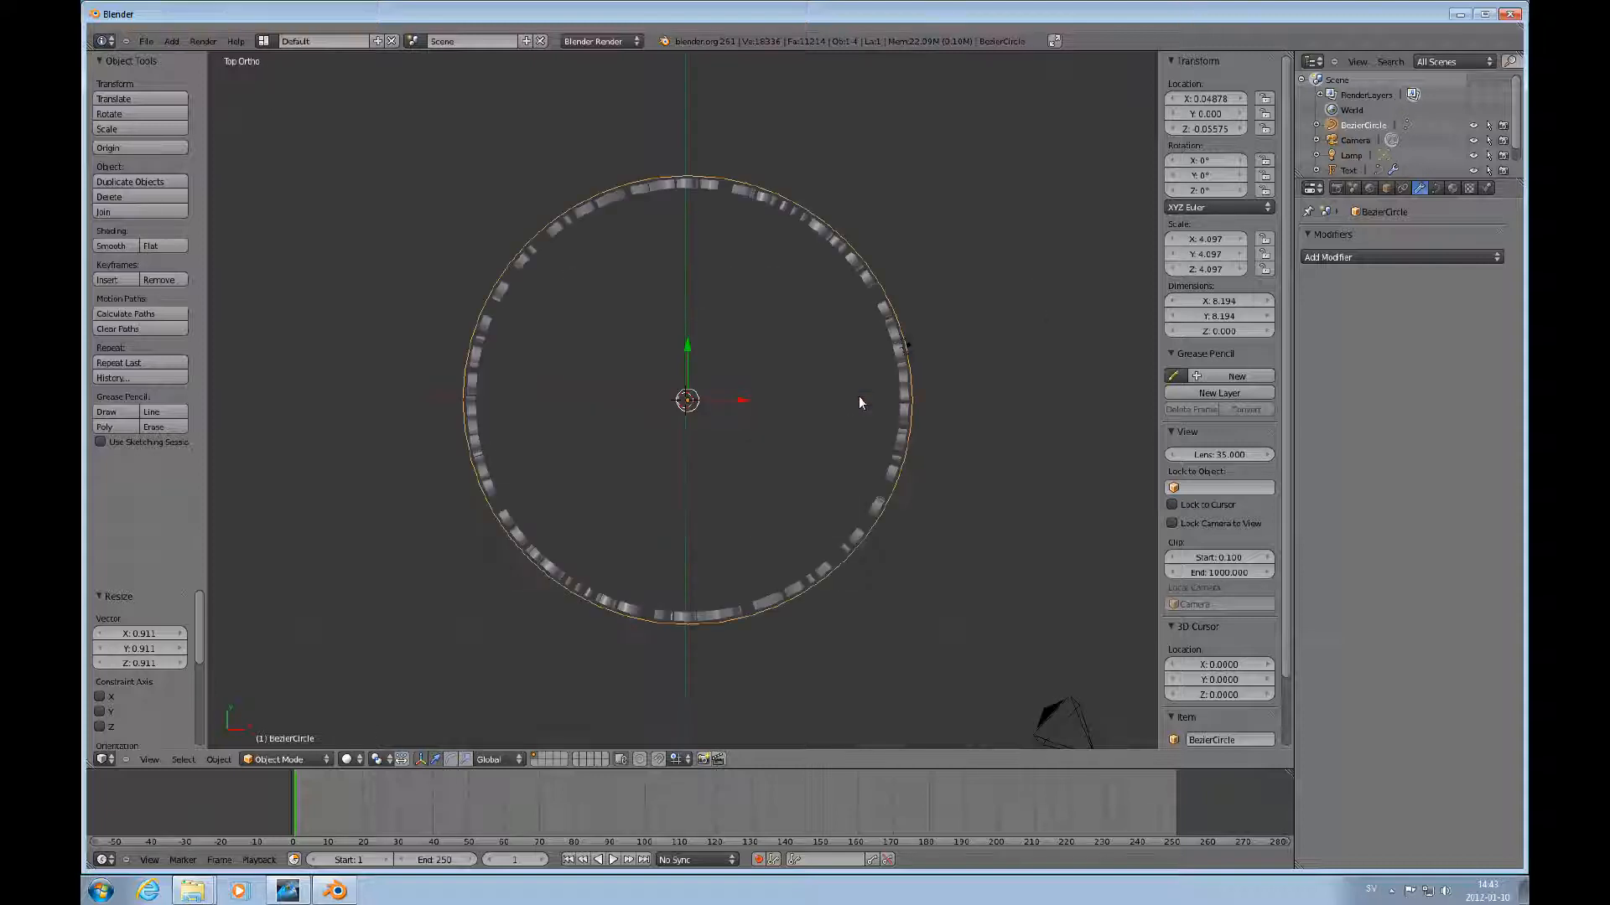
{"action": "key", "text": "Tab"}
{"action": "right_click", "coordinate": [913, 399]}
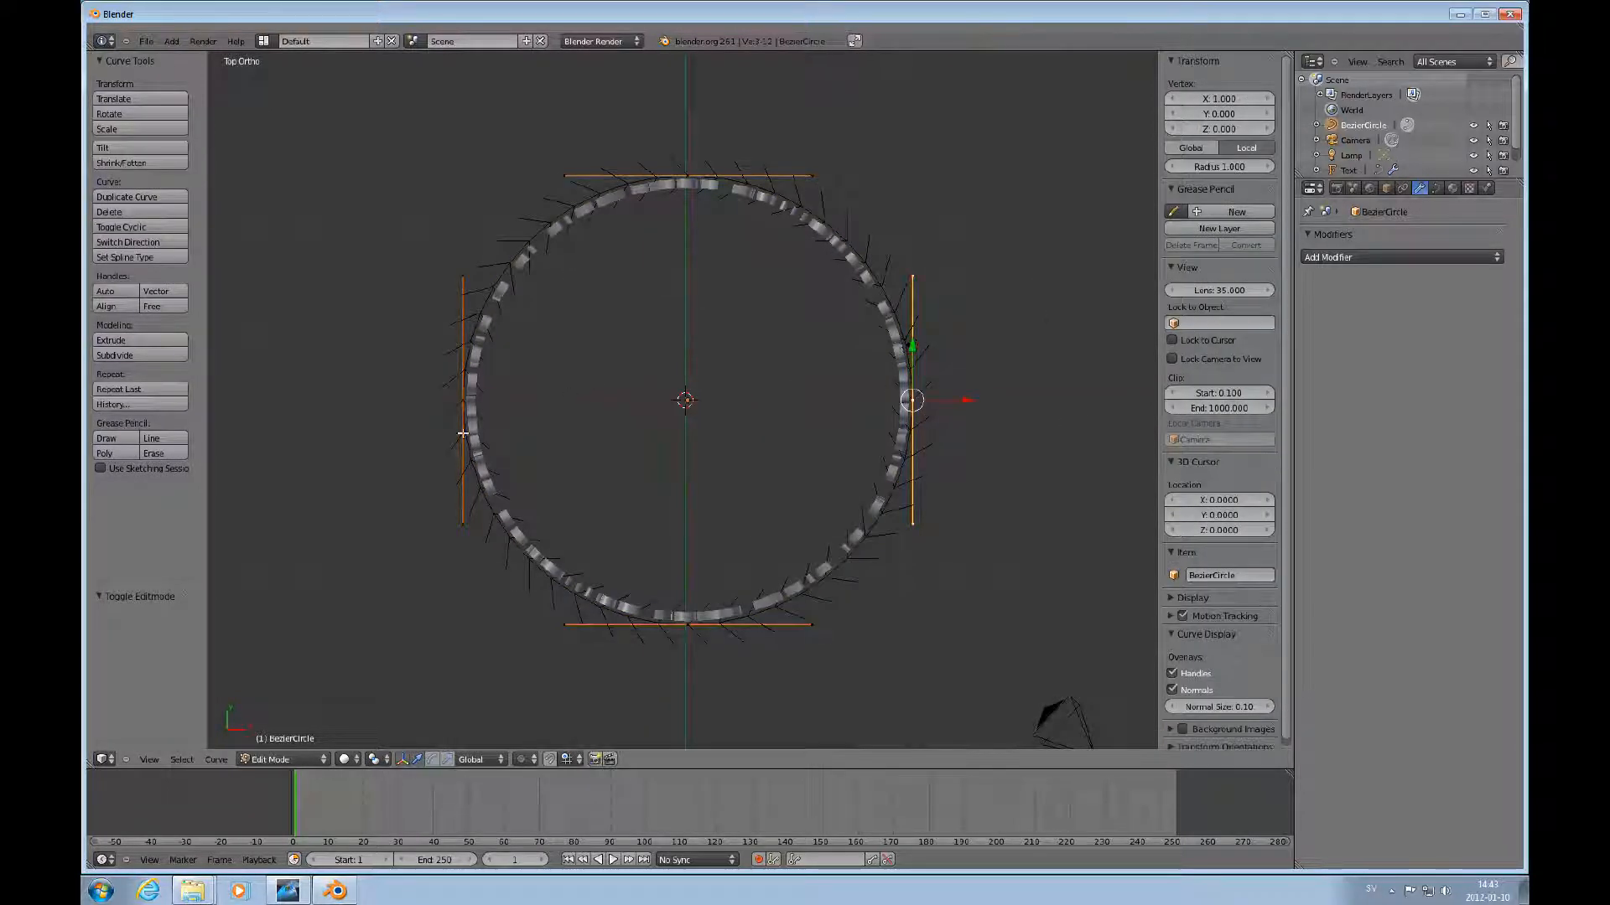
{"action": "right_click", "coordinate": [466, 394], "text": "shift"}
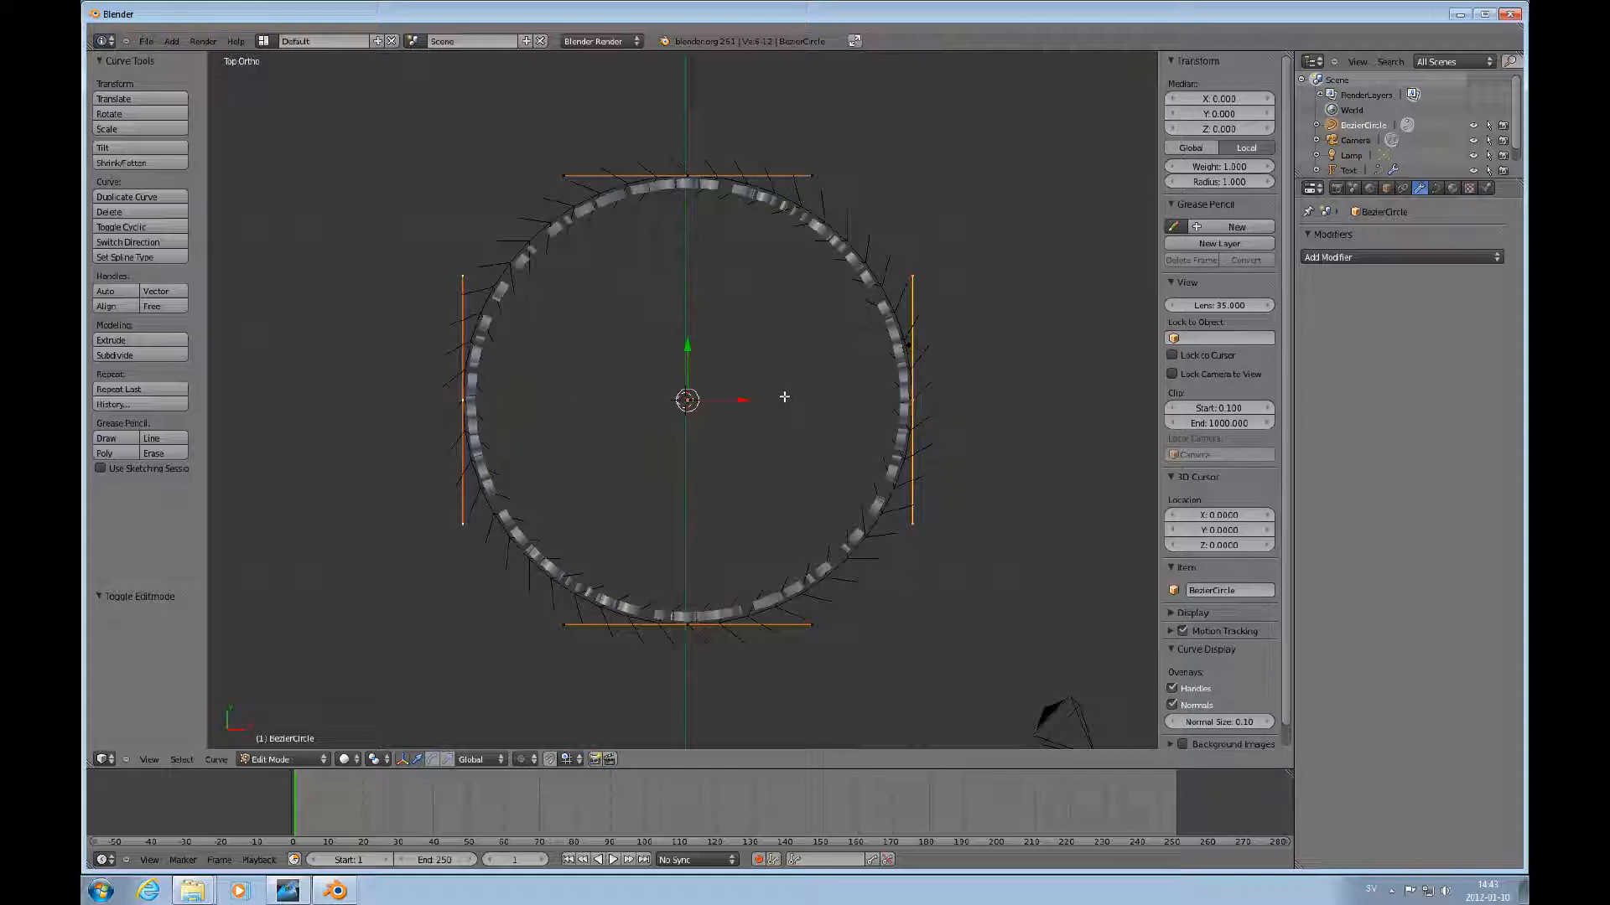
{"action": "key", "text": "s"}
{"action": "key", "text": "x"}
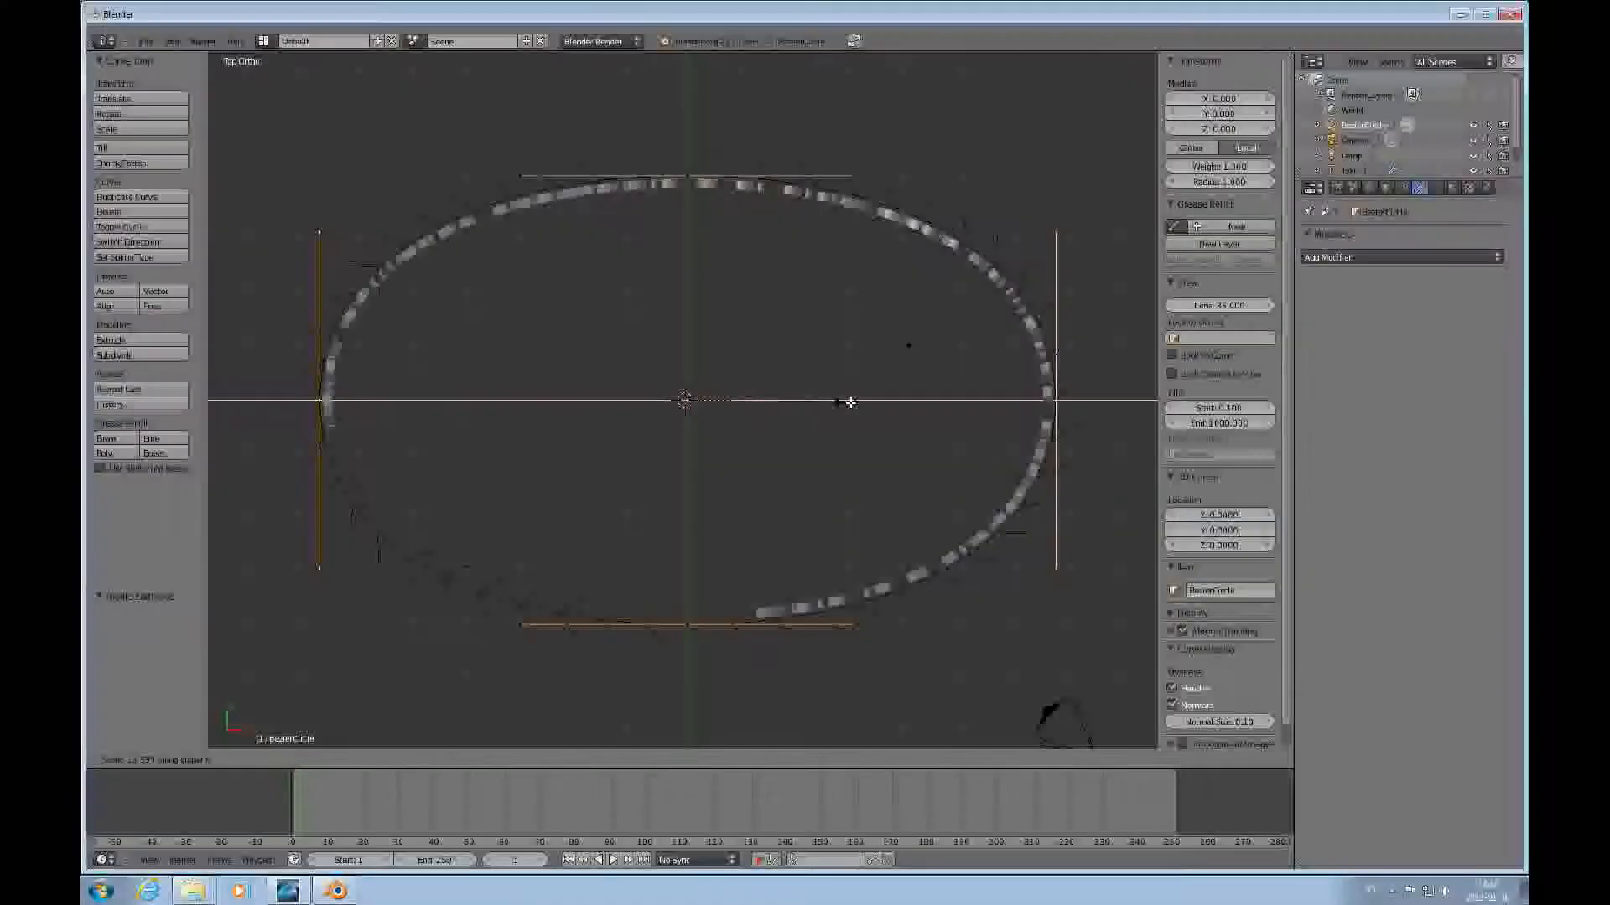
{"action": "left_click", "coordinate": [865, 399]}
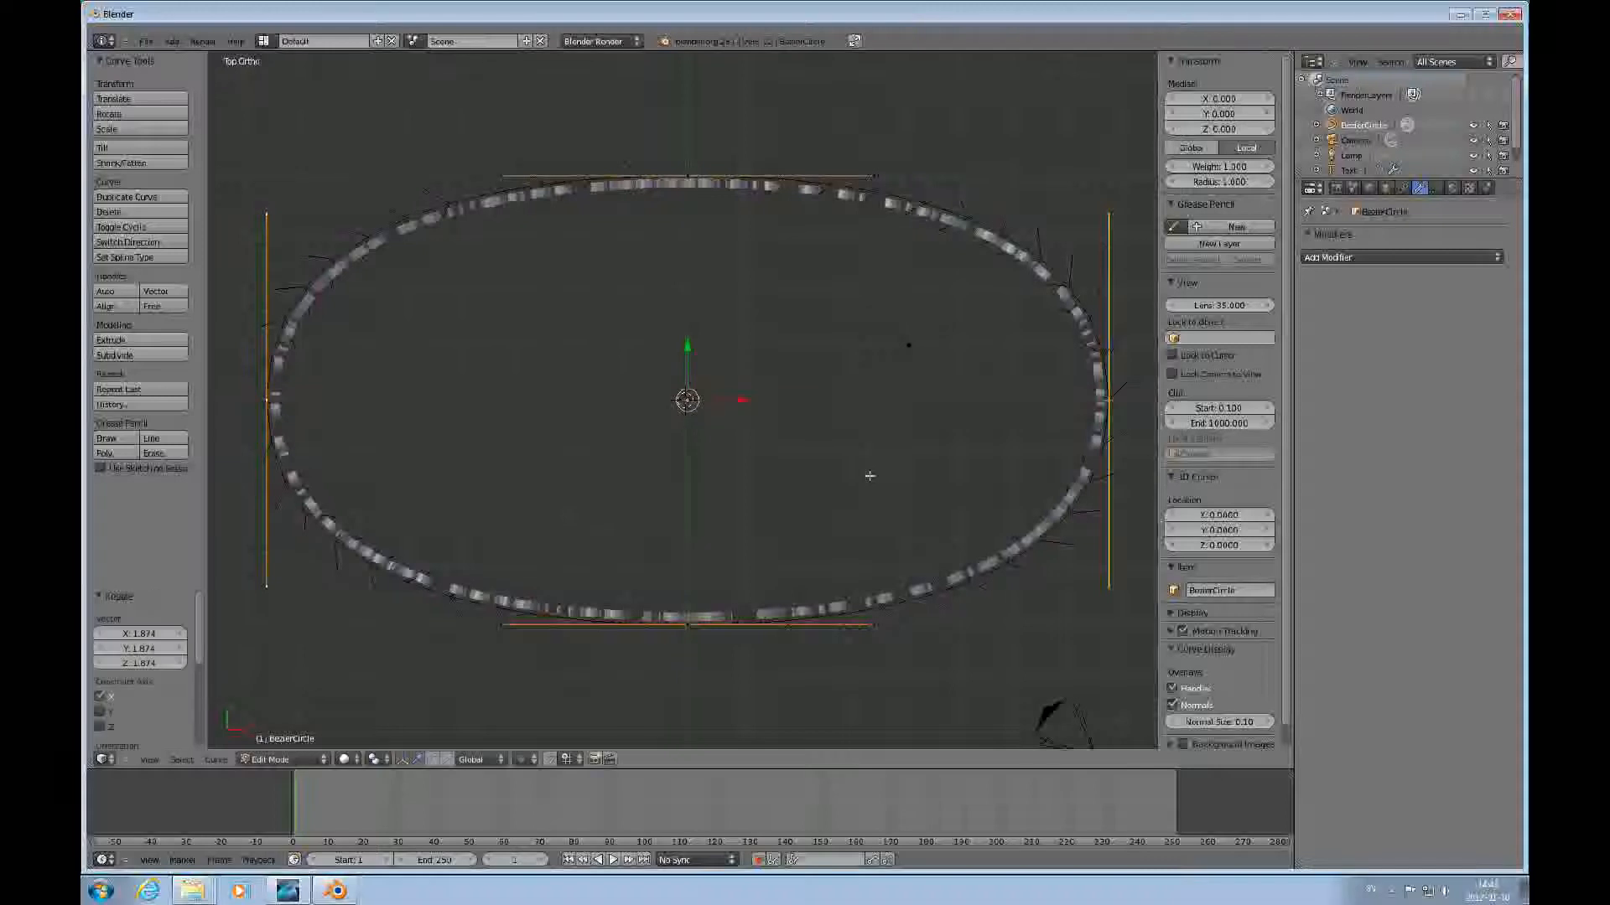
{"action": "middle_click_drag", "start_coordinate": [869, 475], "coordinate": [754, 436]}
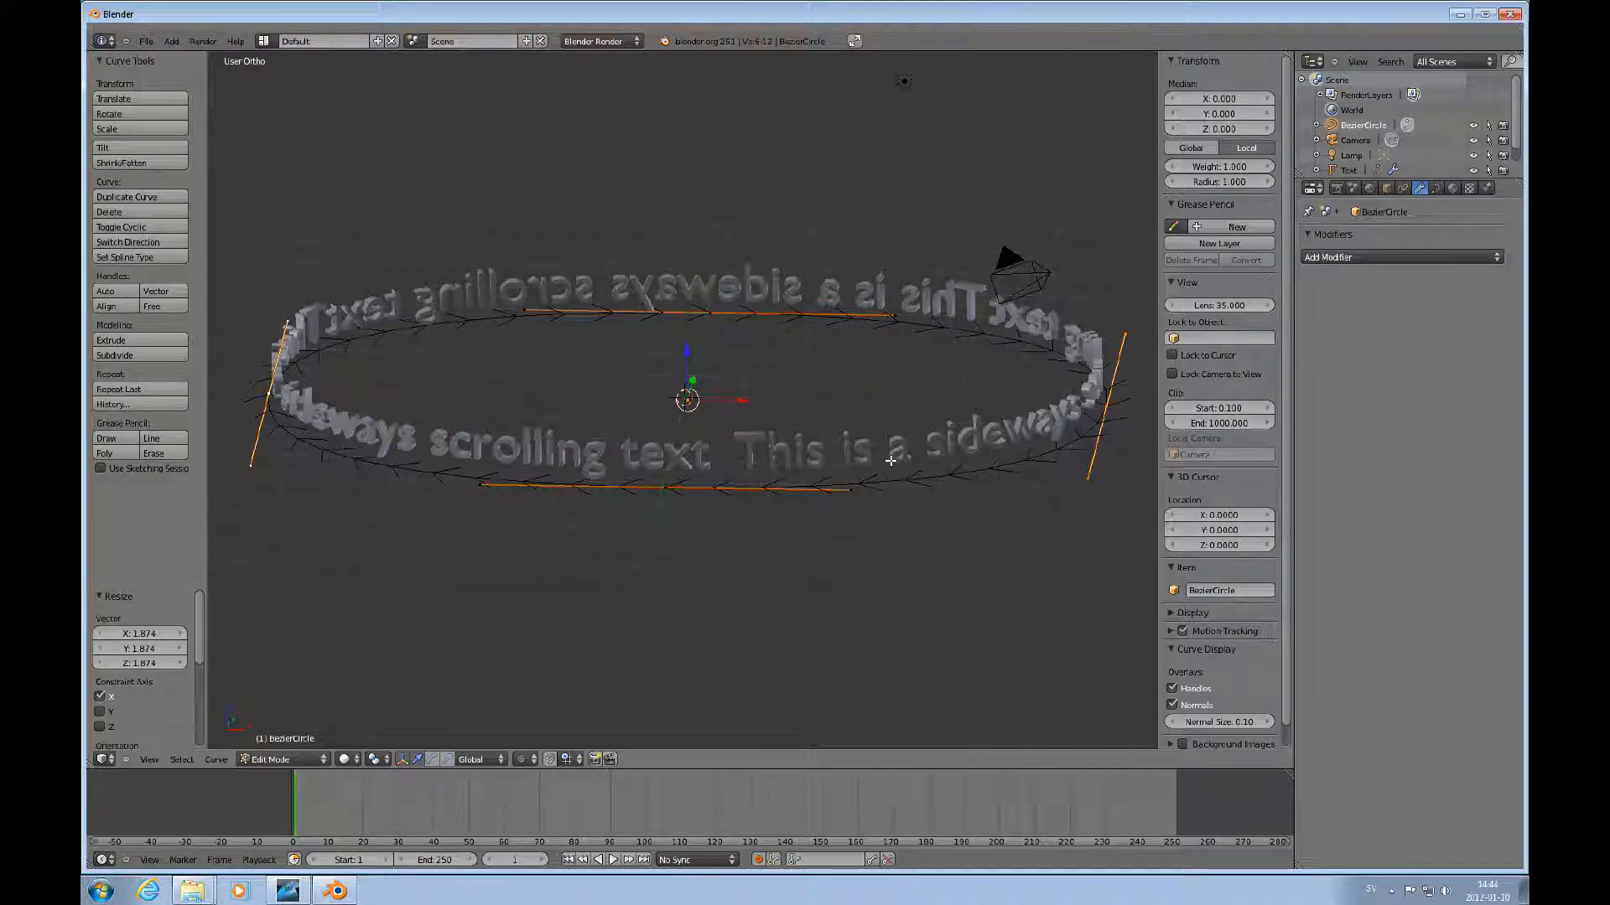
{"action": "key", "text": "Tab"}
Select the text and set its font size to 1.5.
{"action": "right_click", "coordinate": [943, 439]}
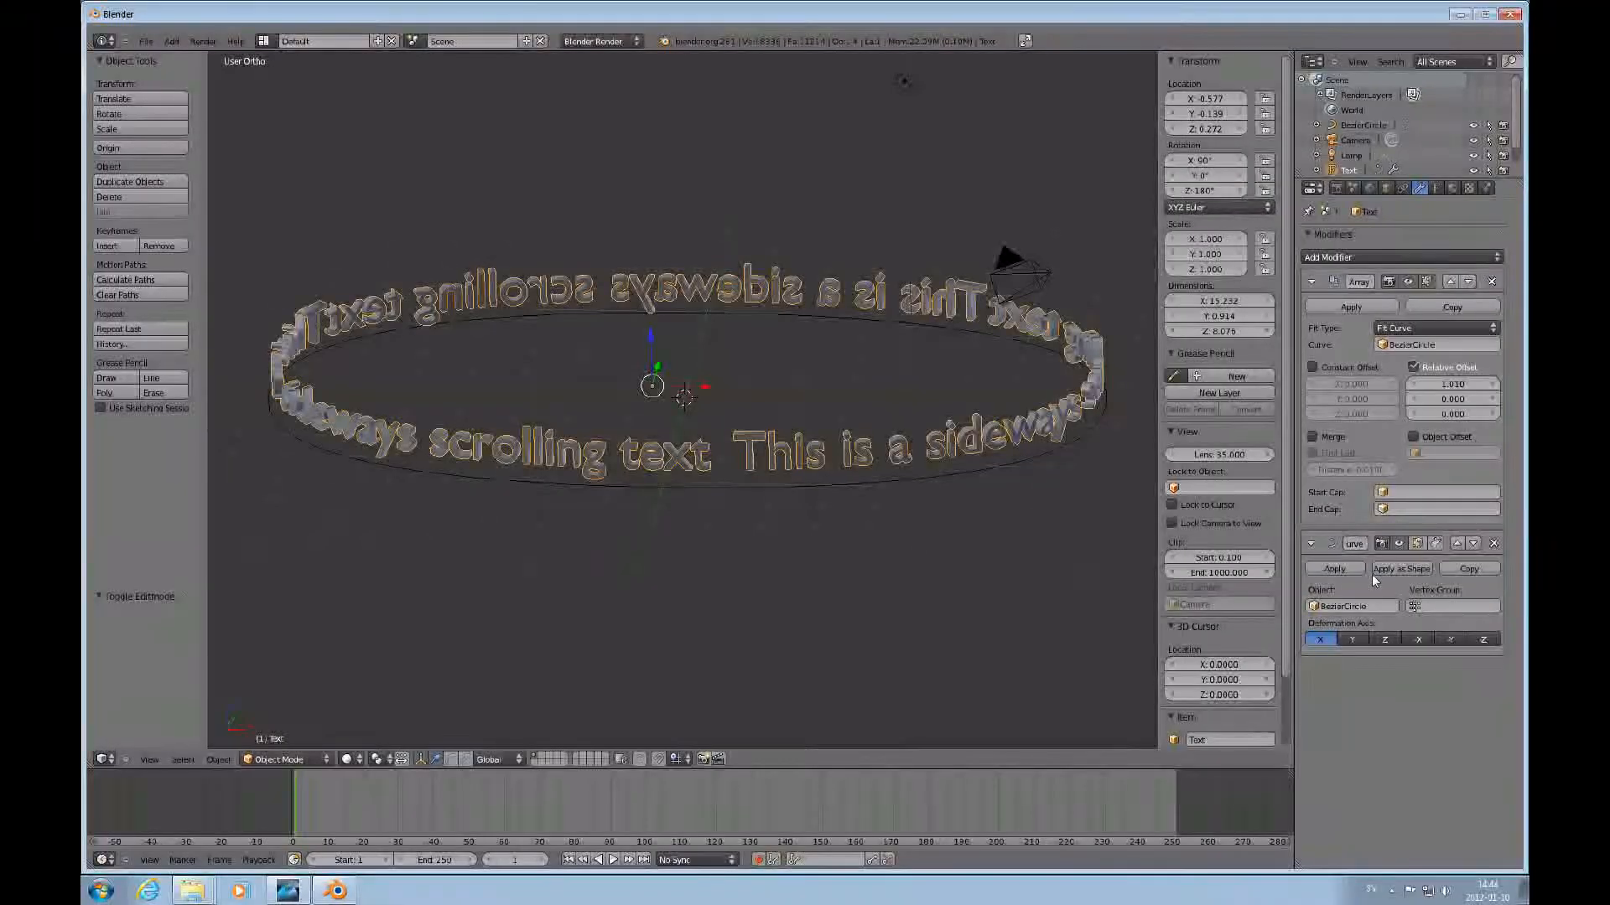
{"action": "left_click", "coordinate": [1436, 188]}
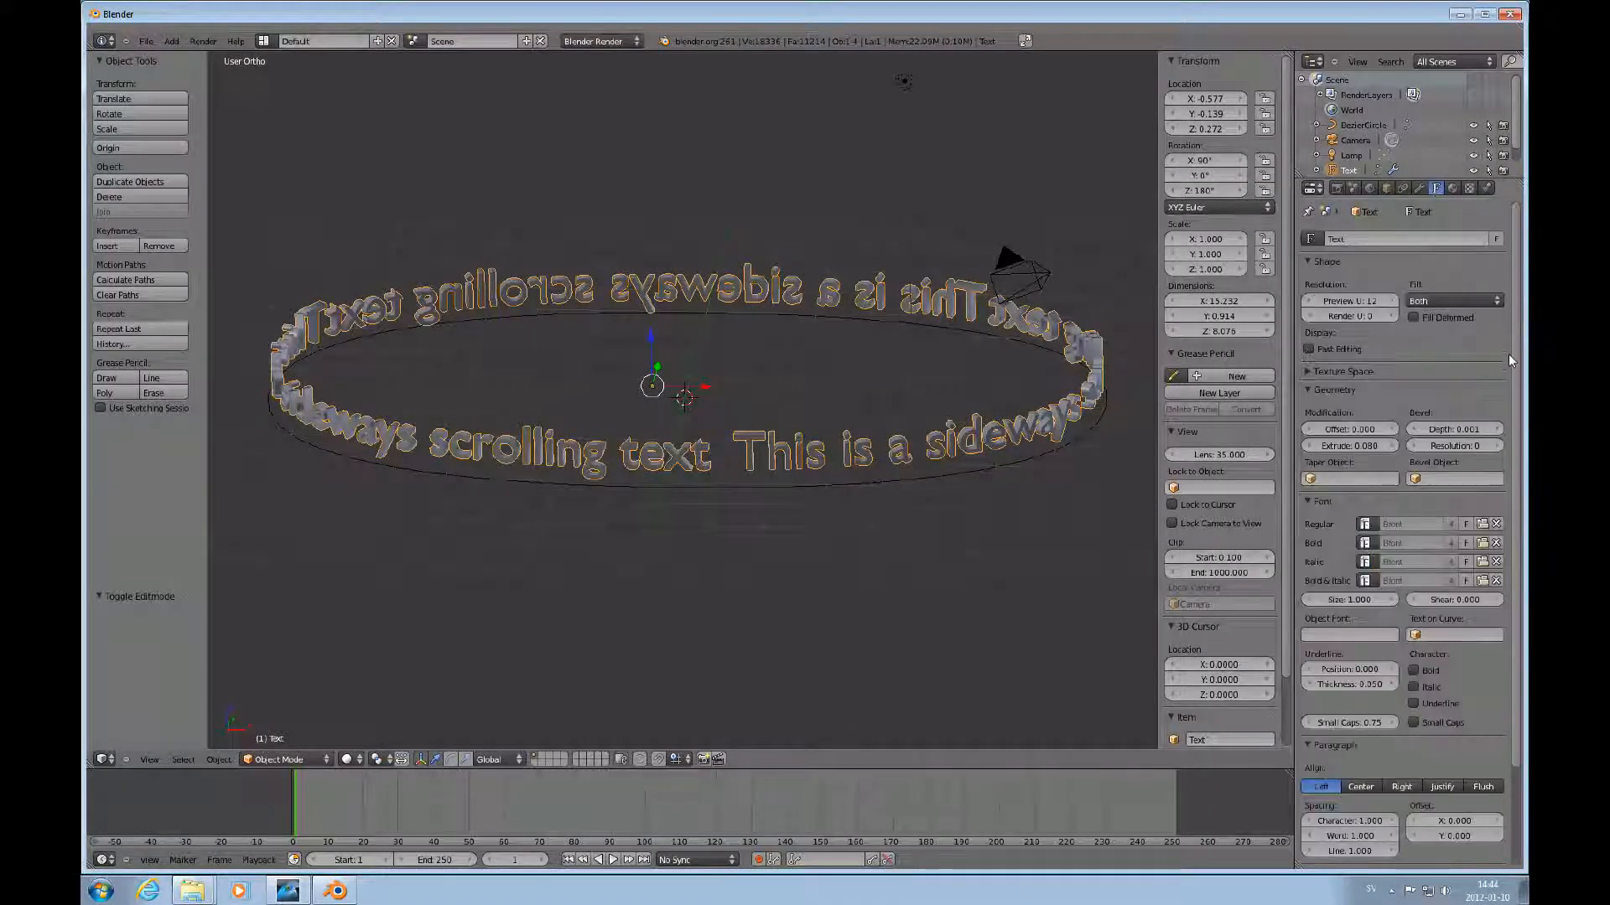
{"action": "left_click", "coordinate": [1377, 601]}
{"action": "type", "text": "2"}
{"action": "key", "text": "Return"}
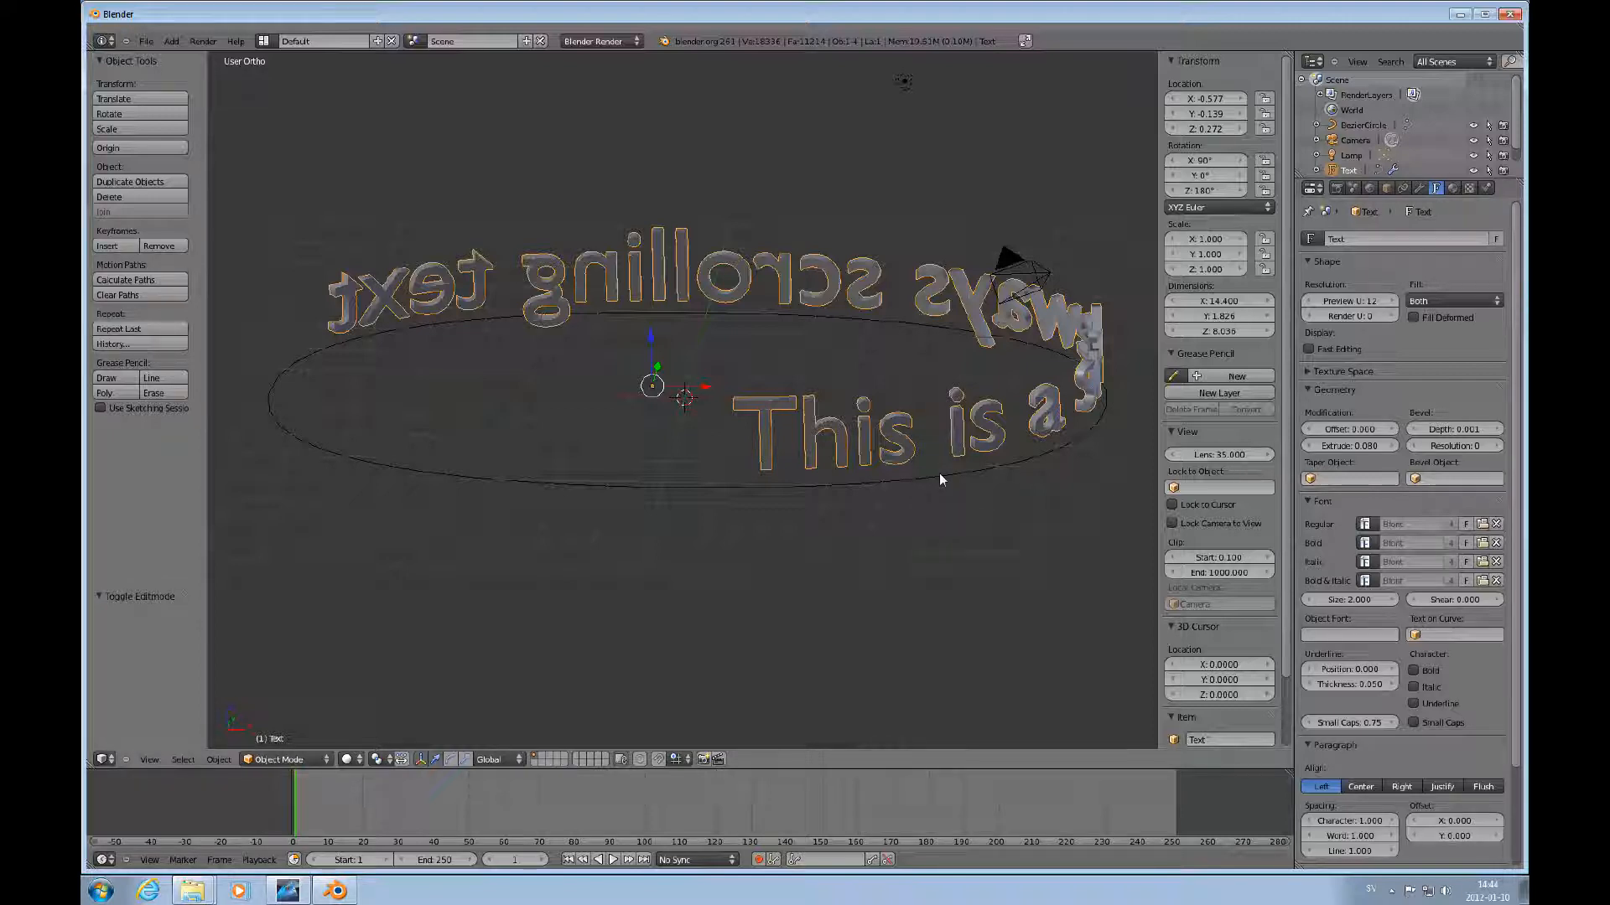
{"action": "left_click", "coordinate": [1358, 601]}
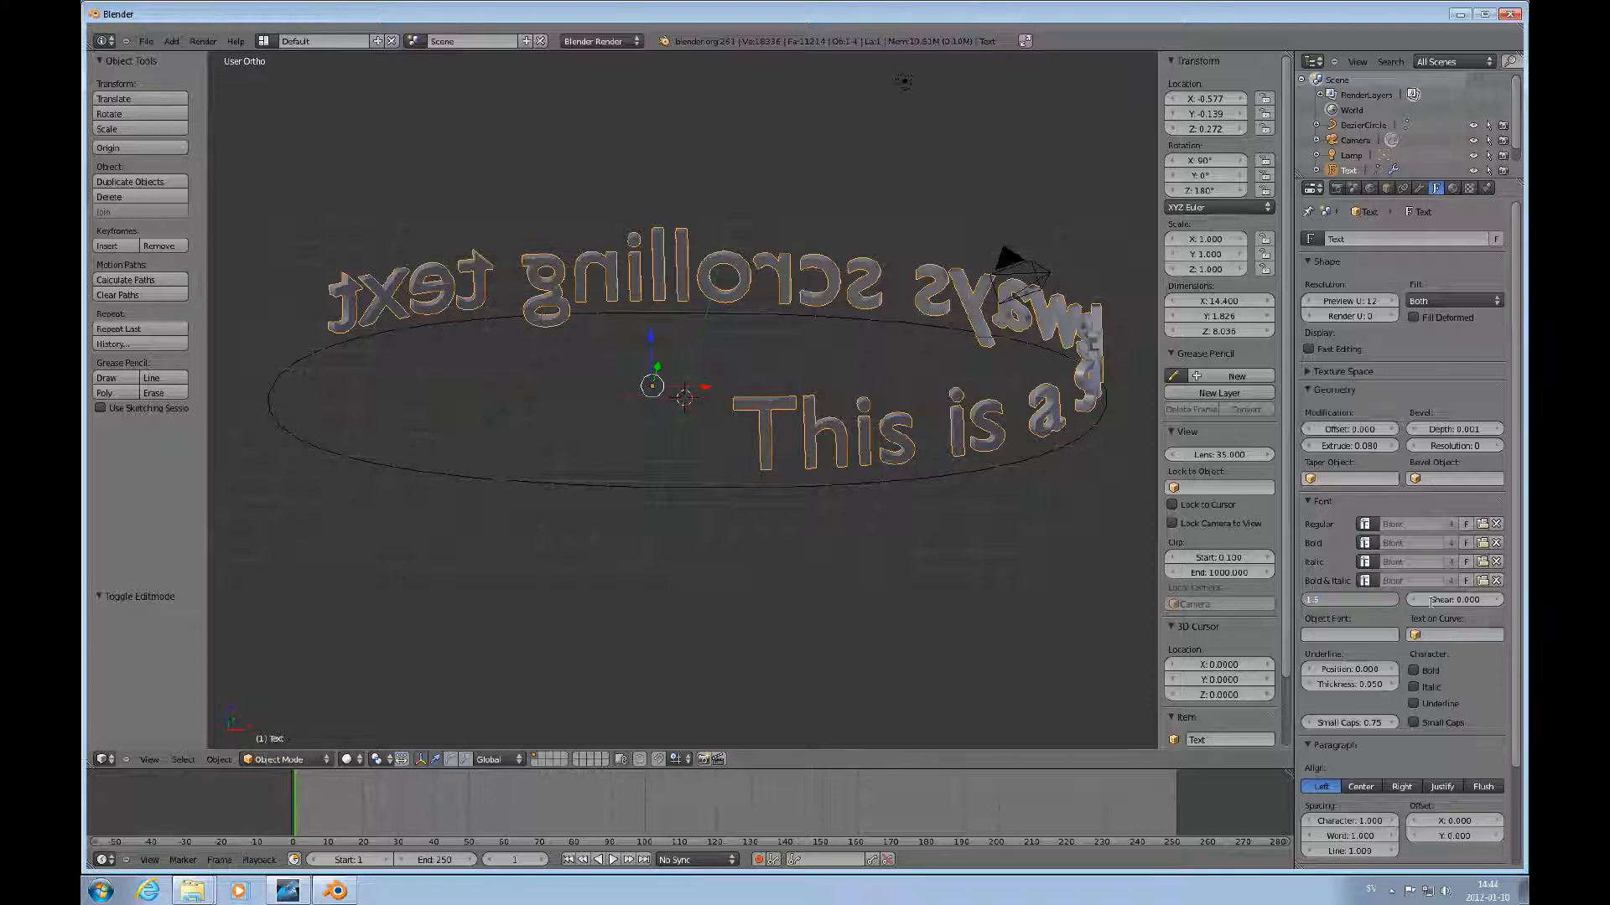
{"action": "key", "text": "Return"}
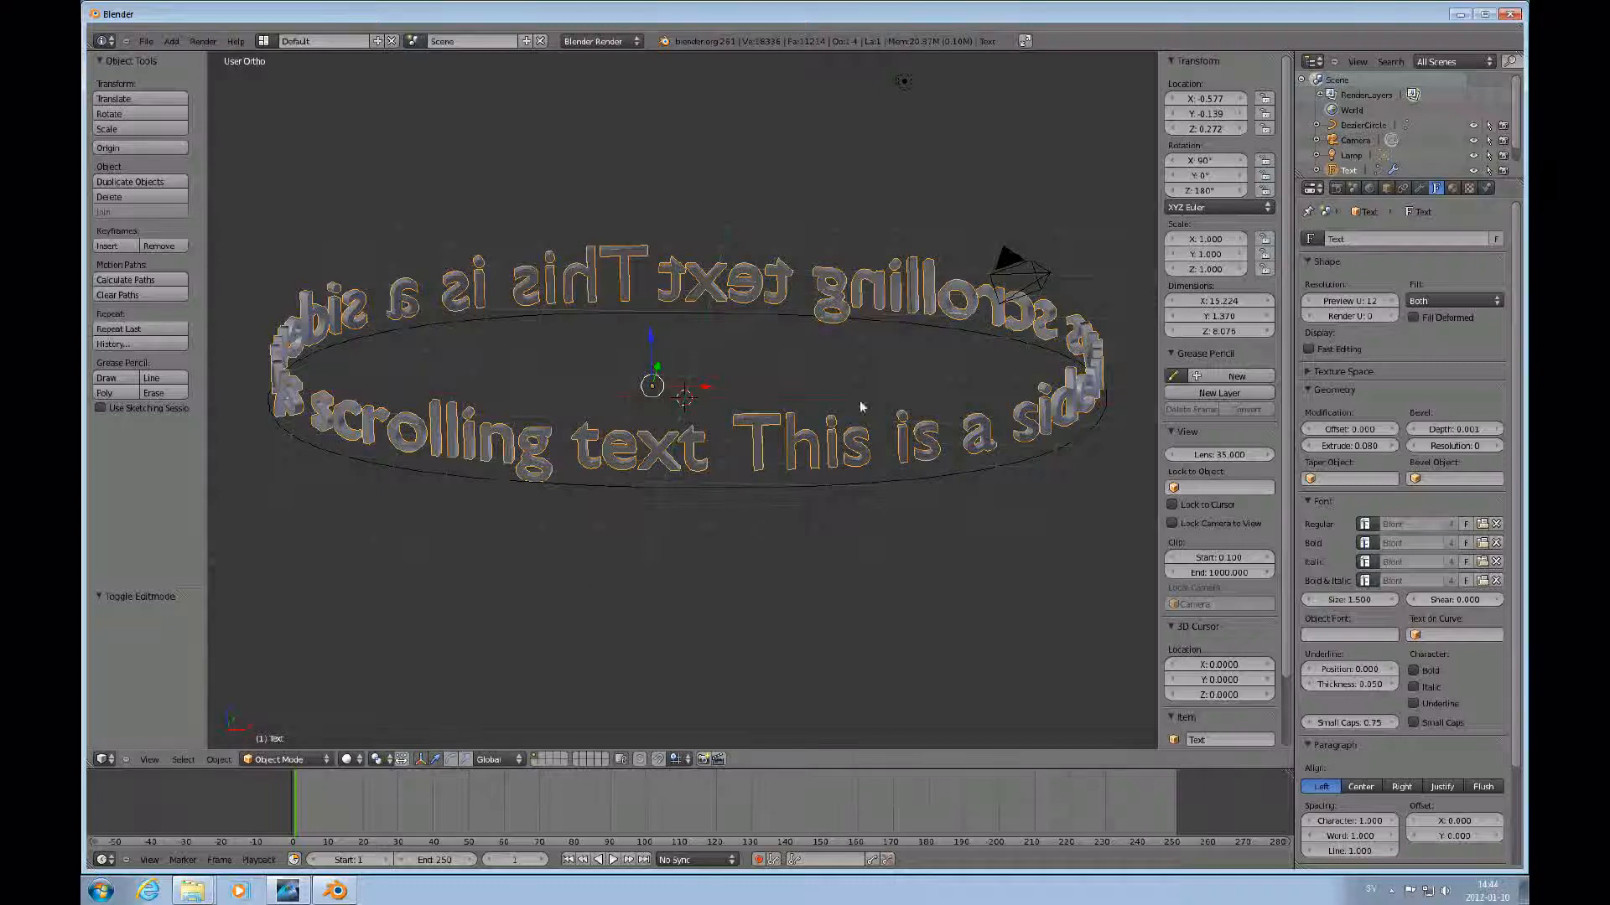
Insert a location keyframe for the text at frame 1.
{"action": "scroll", "coordinate": [873, 491], "scroll_direction": "down", "scroll_amount": 1}
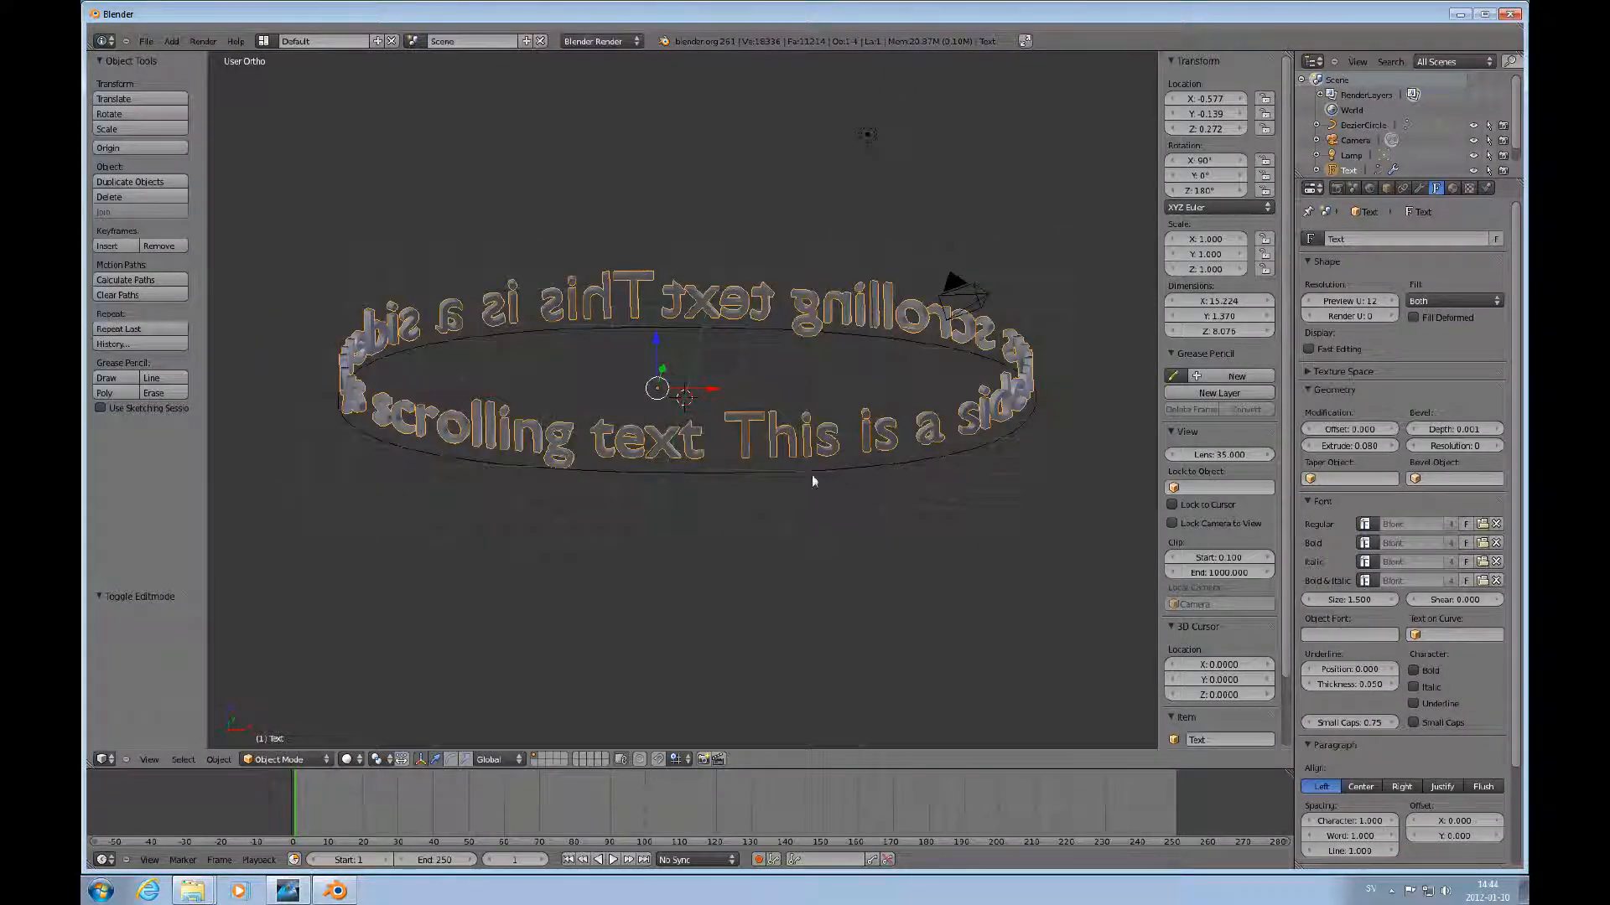
{"action": "middle_click_drag", "start_coordinate": [811, 480], "coordinate": [924, 445]}
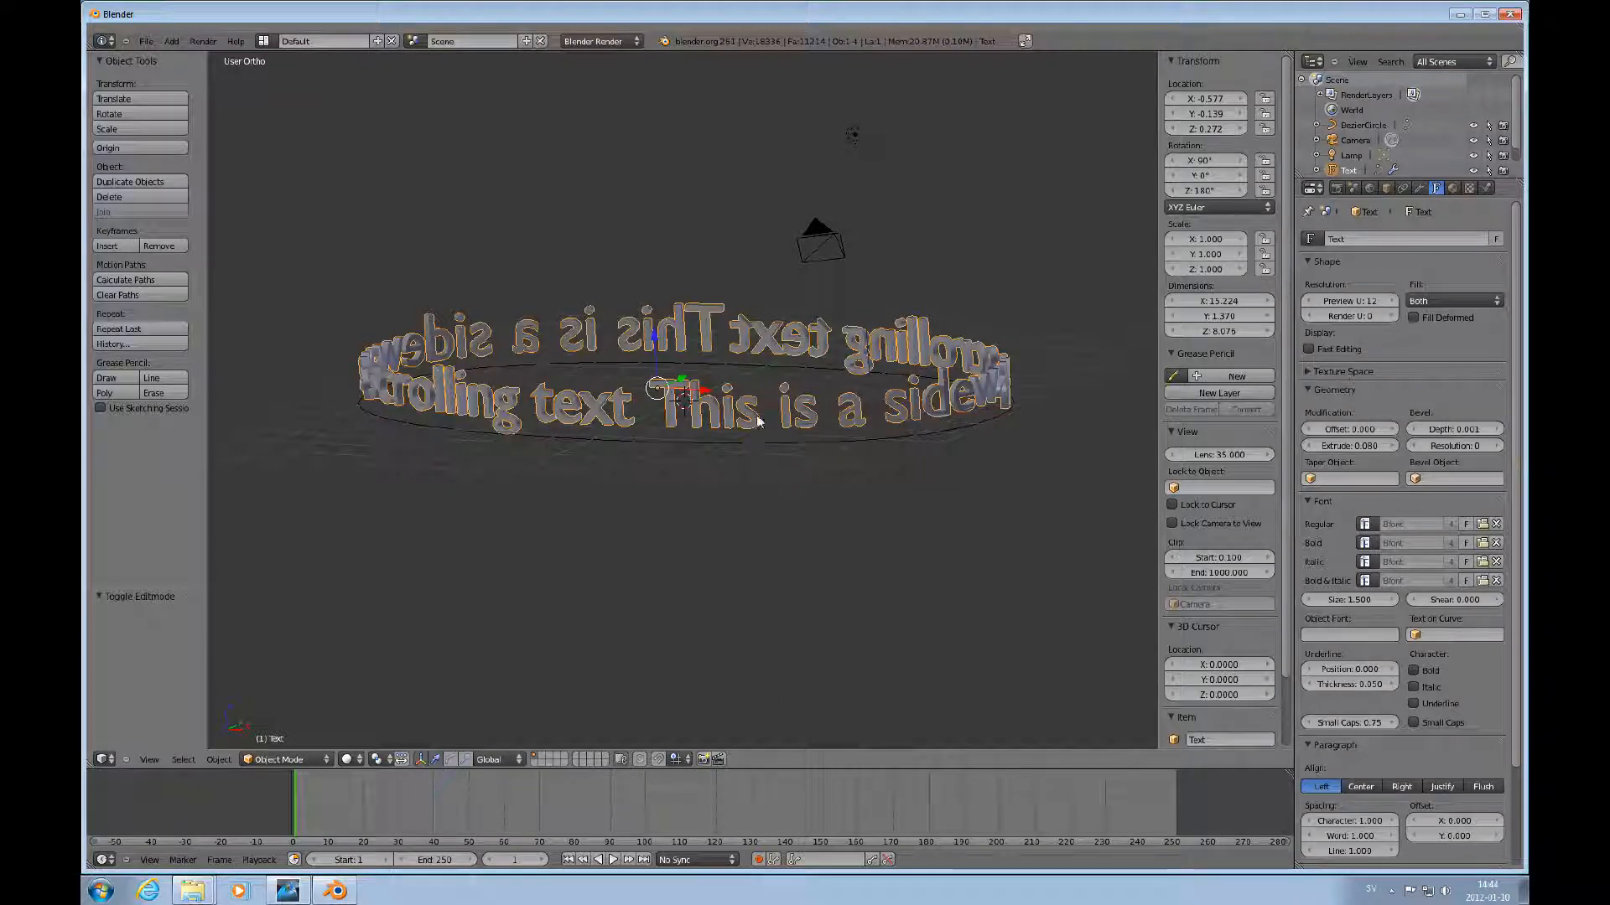
{"action": "middle_click_drag", "start_coordinate": [763, 446], "coordinate": [756, 415]}
{"action": "scroll", "coordinate": [757, 415], "scroll_direction": "down", "scroll_amount": 2}
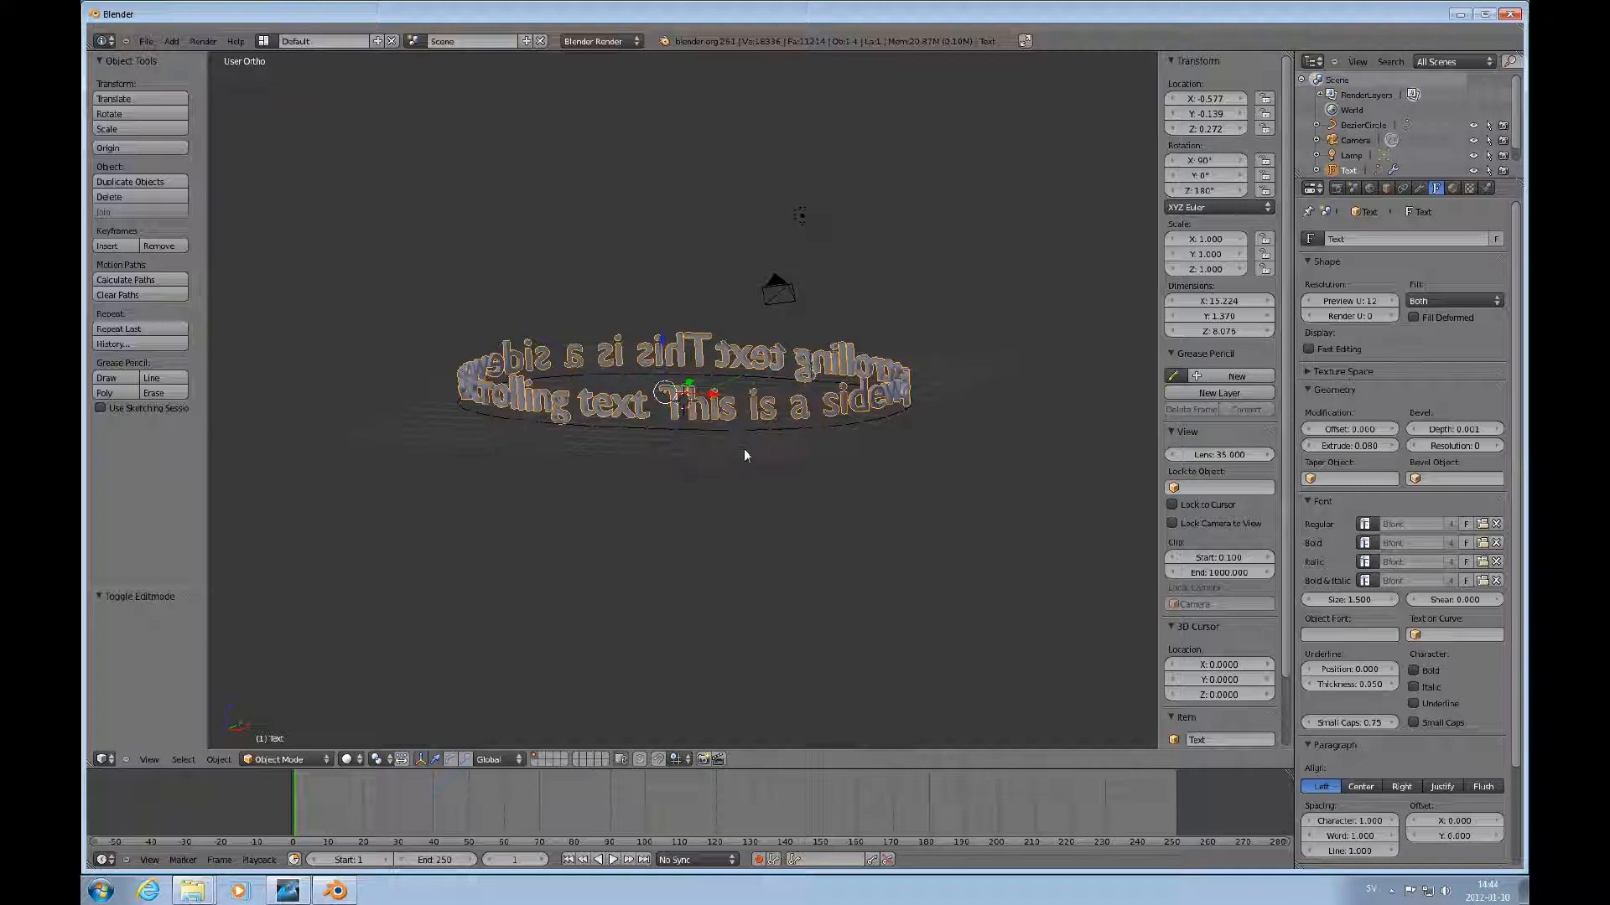
{"action": "key", "text": "i"}
{"action": "left_click", "coordinate": [743, 454]}
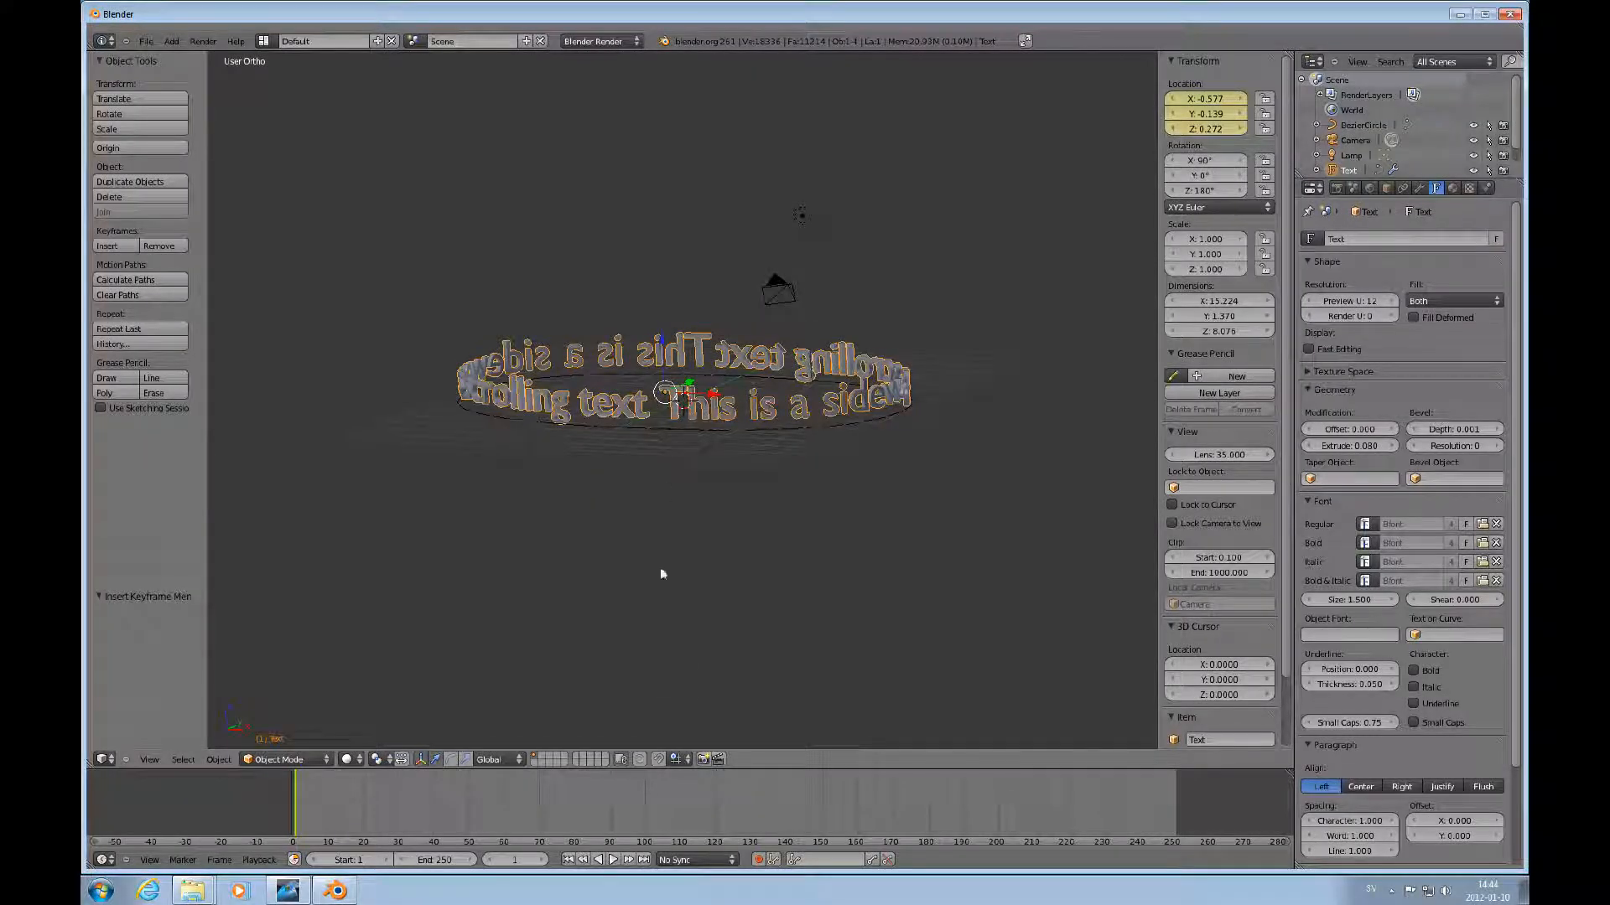
At frame 250, move the text 40 units along X and insert another location keyframe.
{"action": "left_click", "coordinate": [1175, 803]}
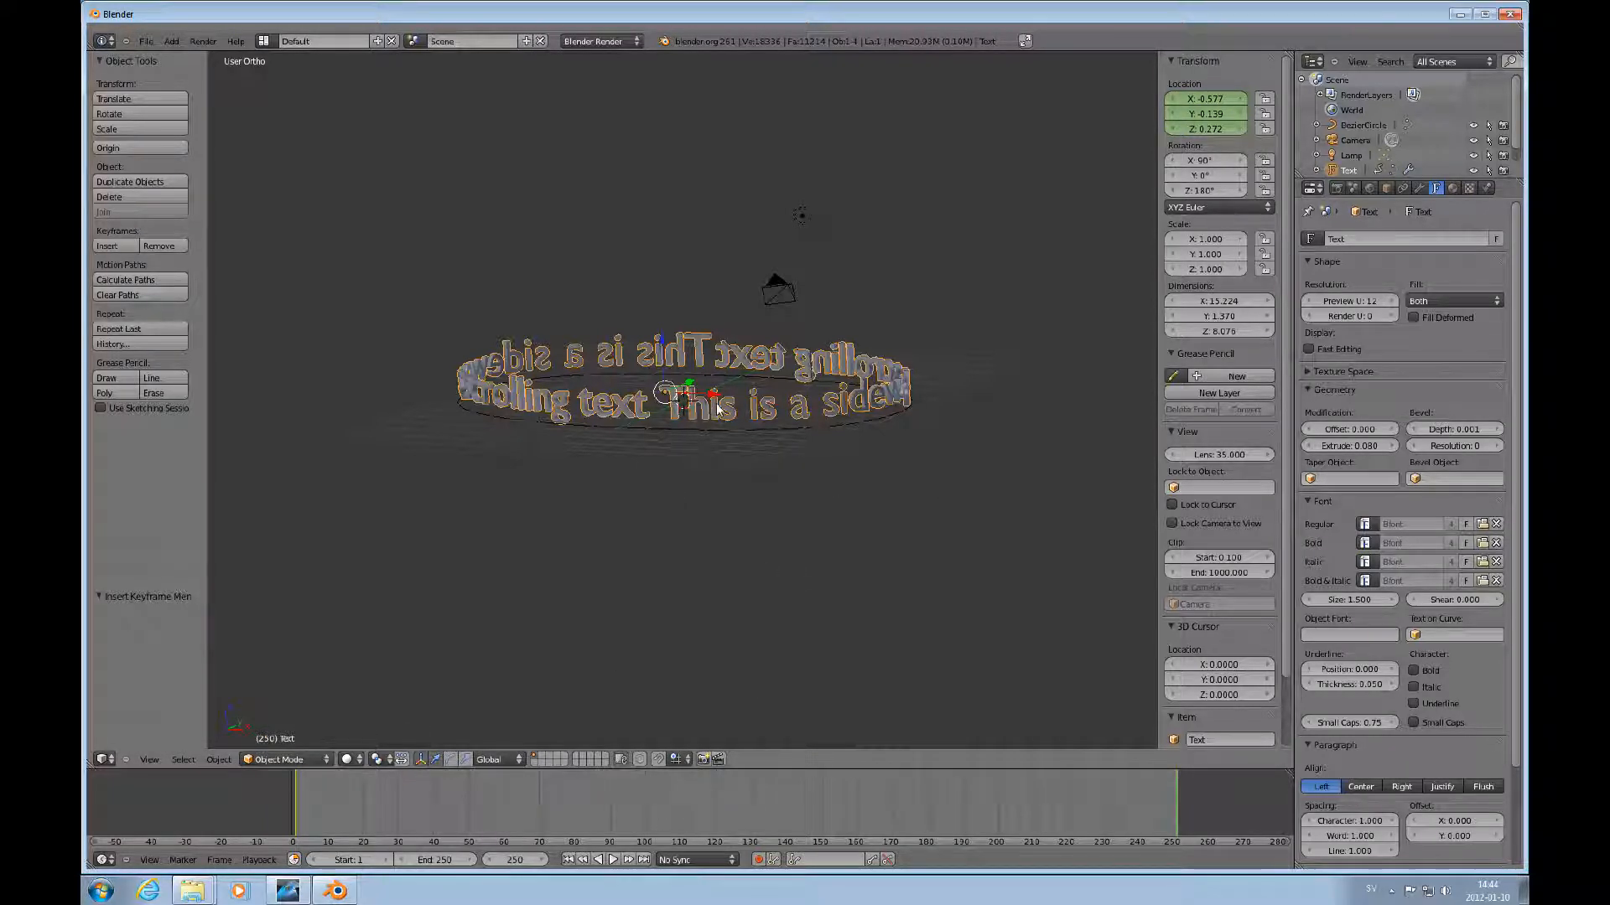
{"action": "key", "text": "g"}
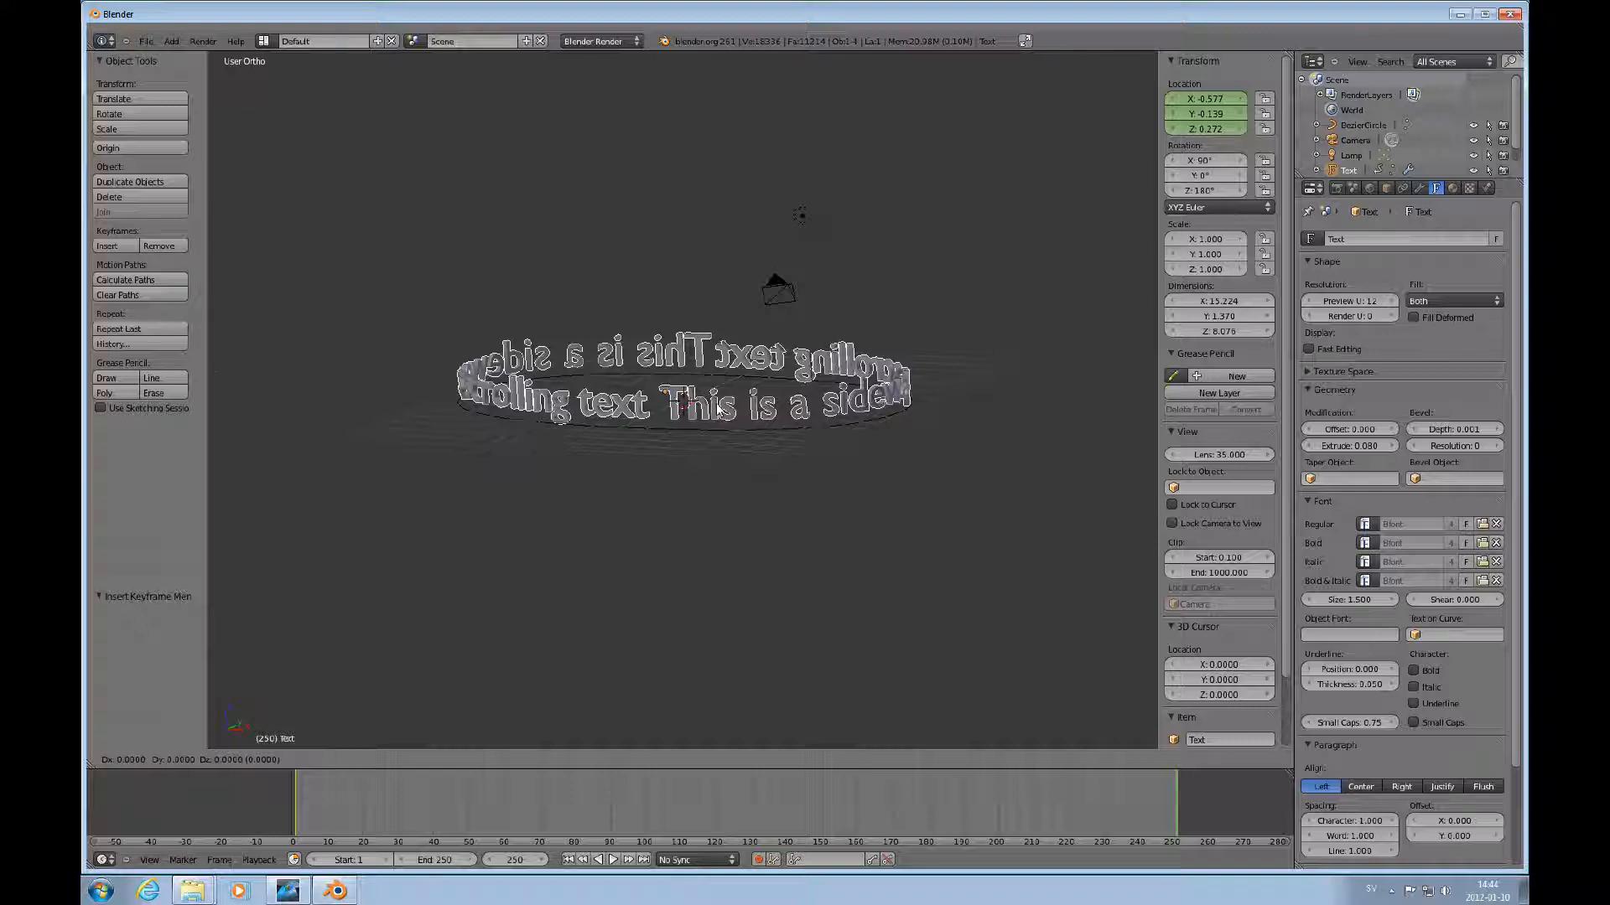
{"action": "type", "text": "x"}
{"action": "type", "text": "40"}
{"action": "key", "text": "Return"}
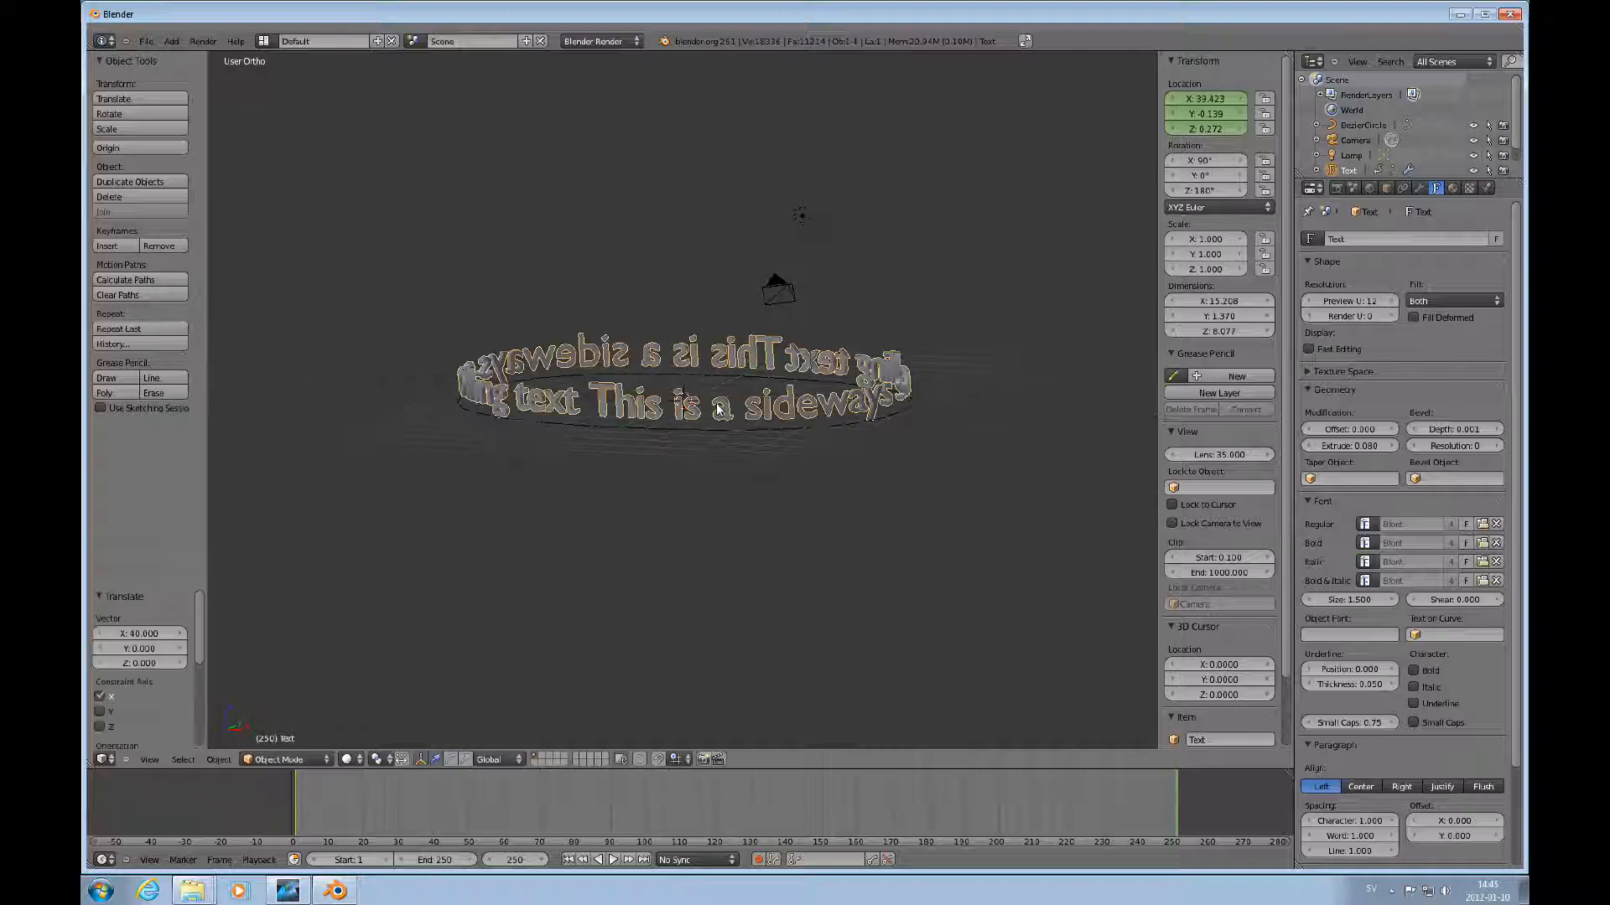
{"action": "key", "text": "i"}
{"action": "left_click", "coordinate": [796, 411]}
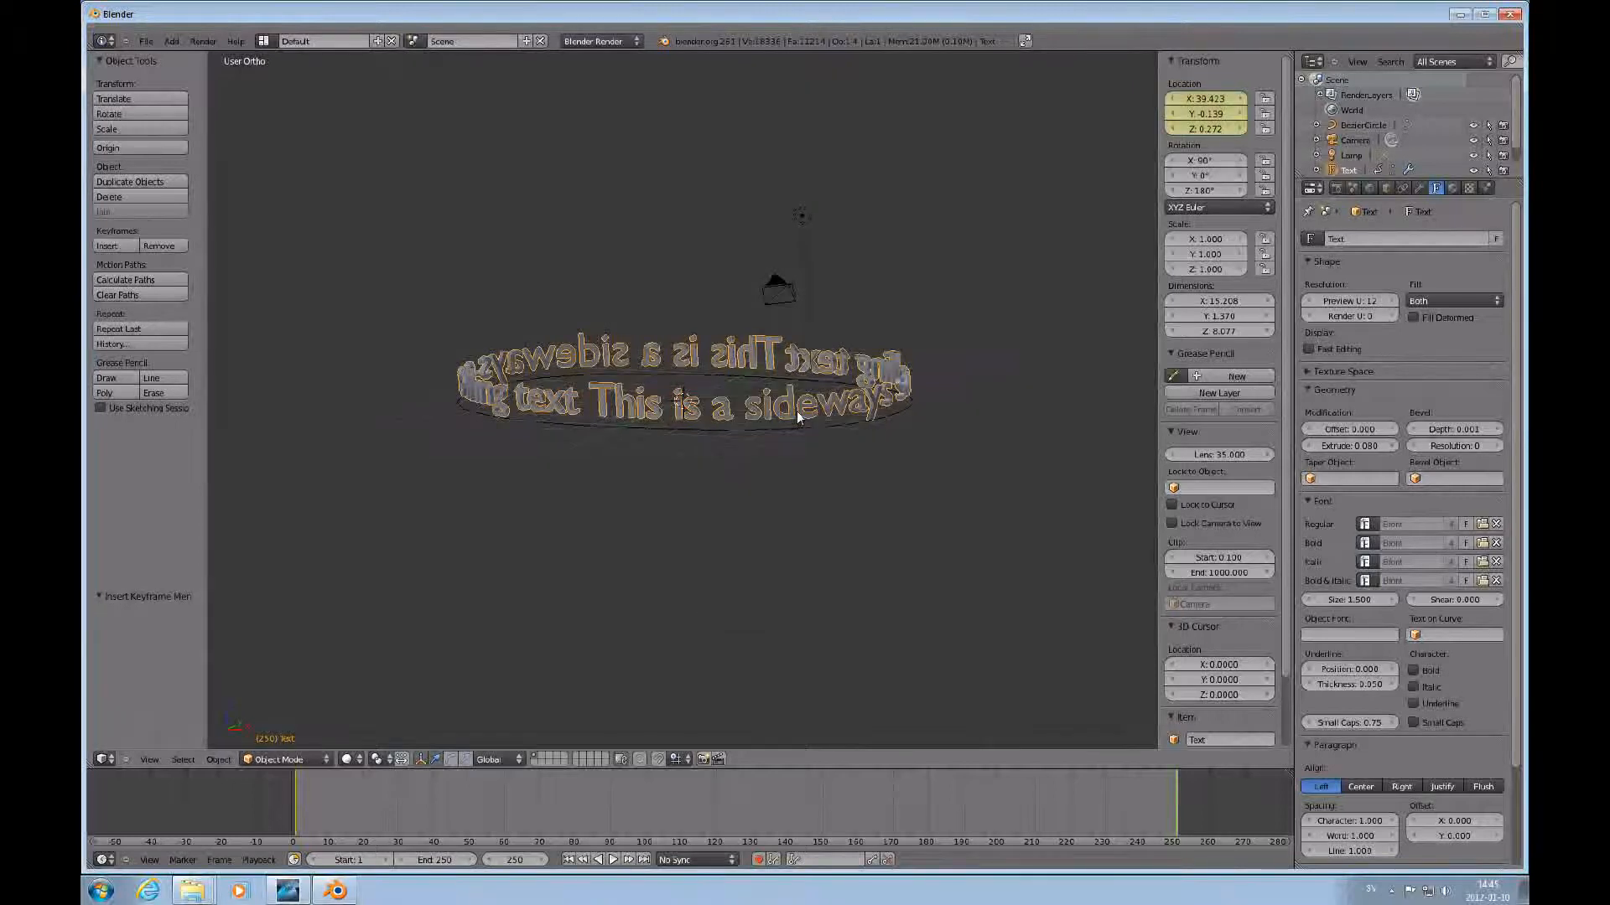
Rewind to the start and play back the scrolling text animation, then stop it.
{"action": "left_click", "coordinate": [579, 861]}
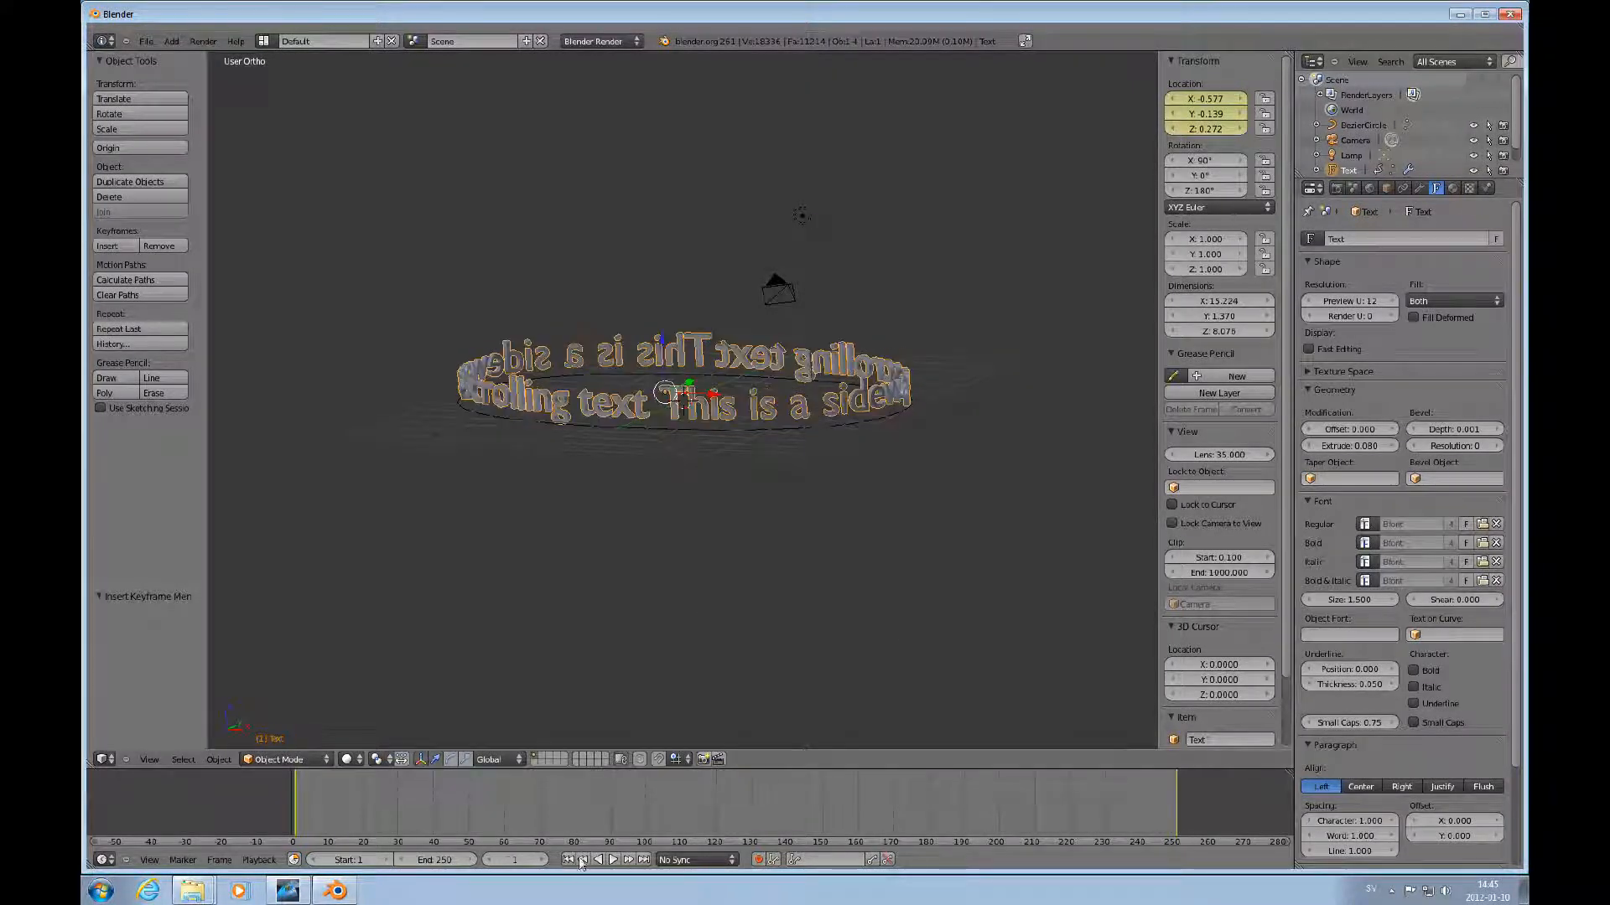
{"action": "left_click", "coordinate": [616, 860]}
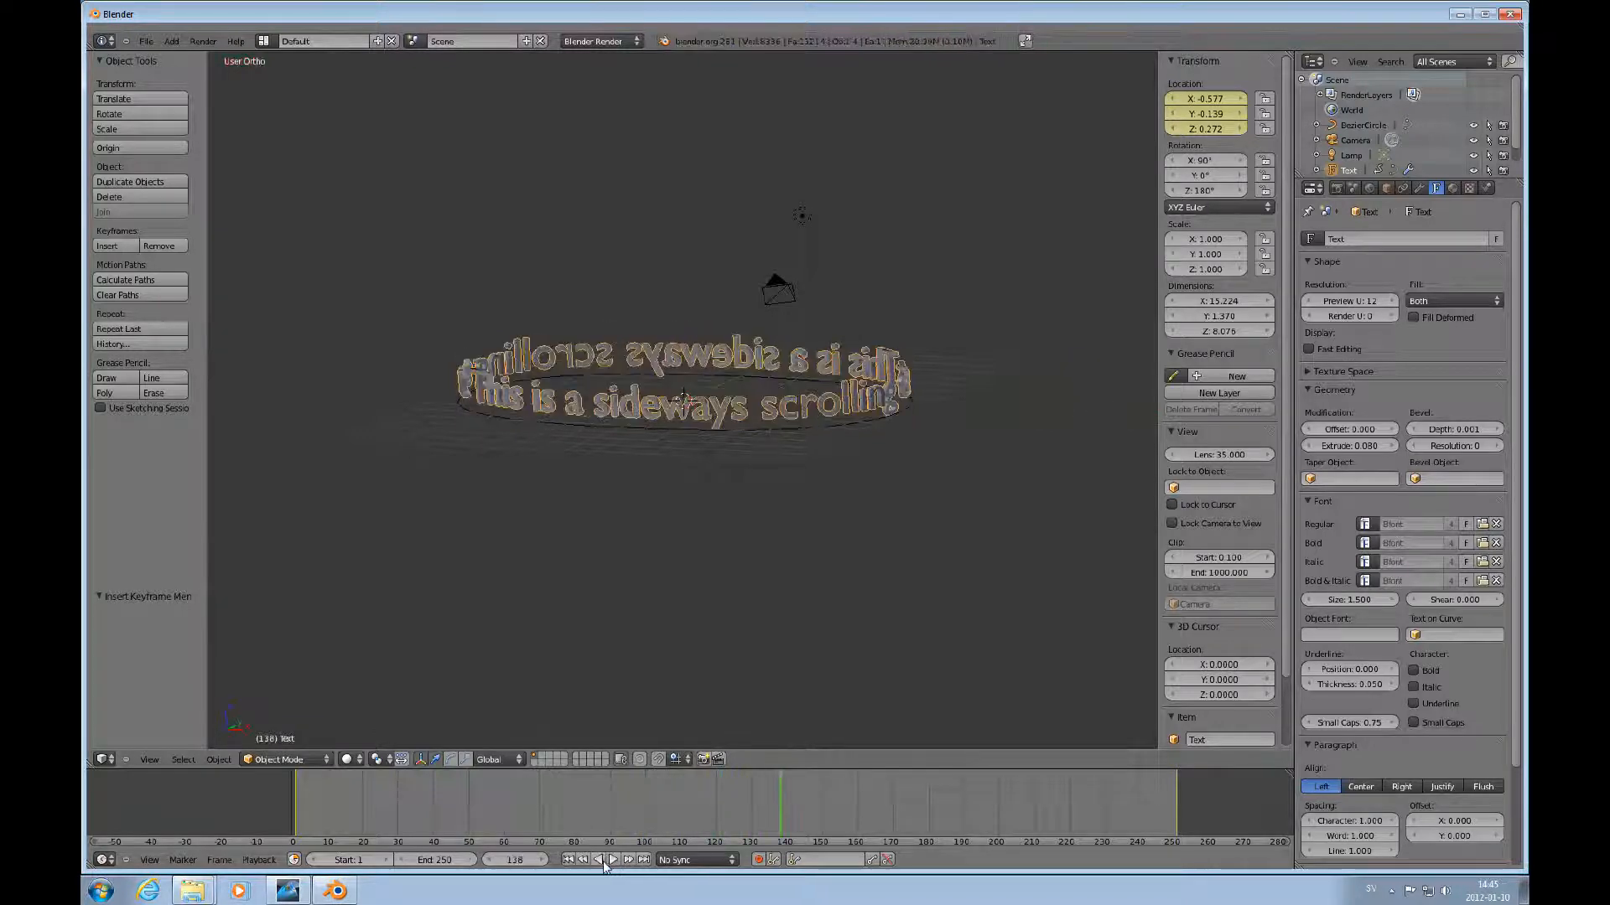
{"action": "key", "text": "alt+a"}
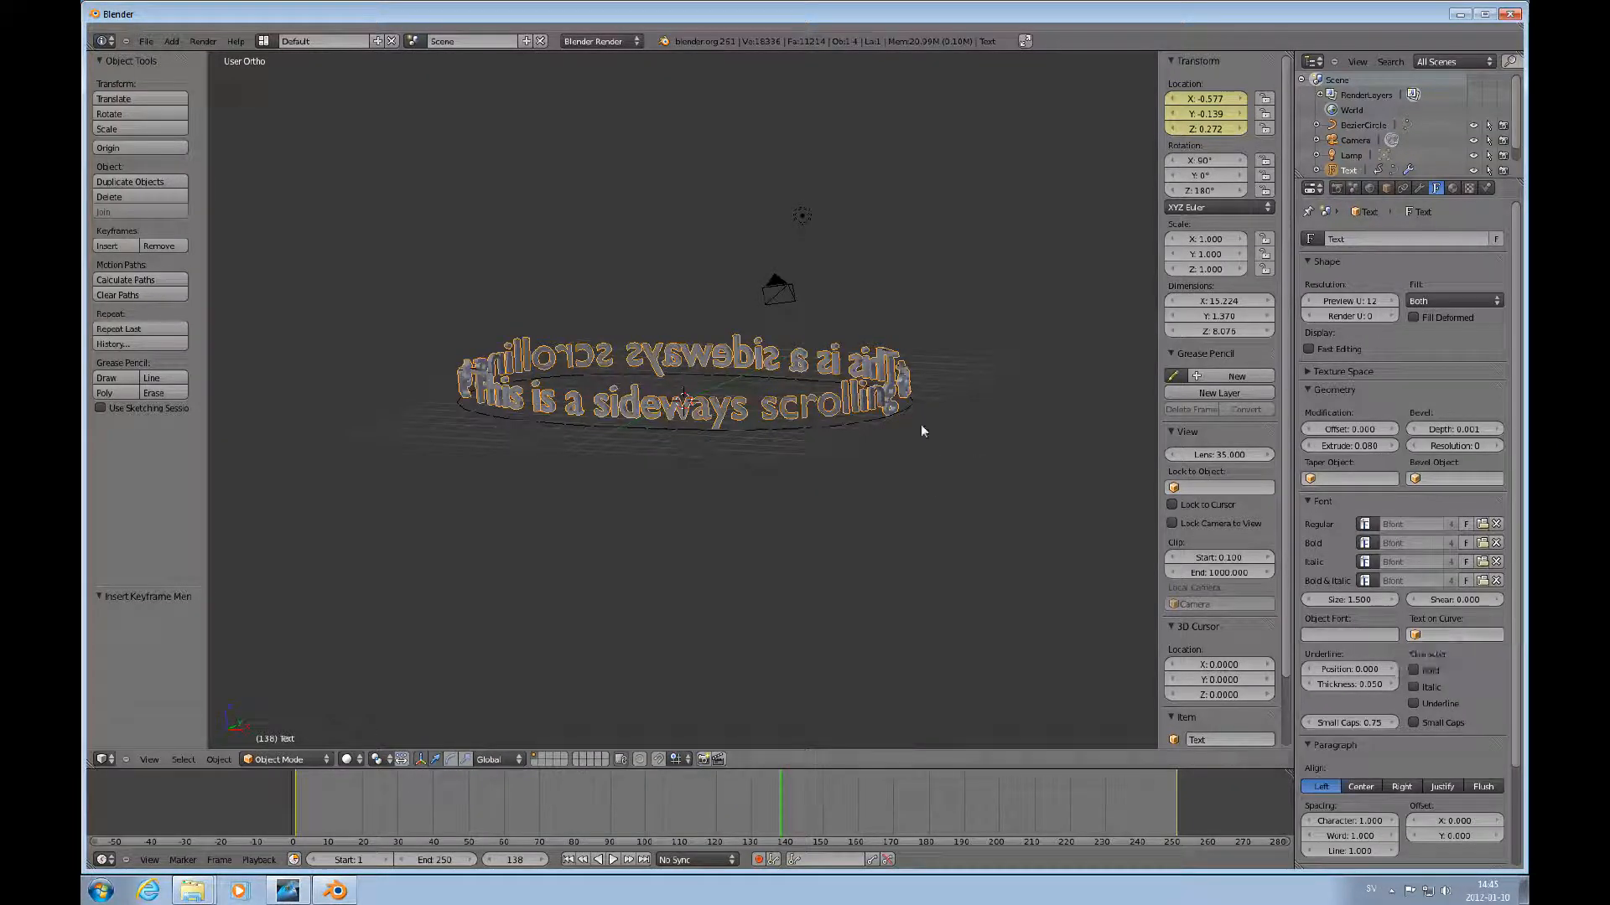
{"action": "key", "text": "ctrl+z"}
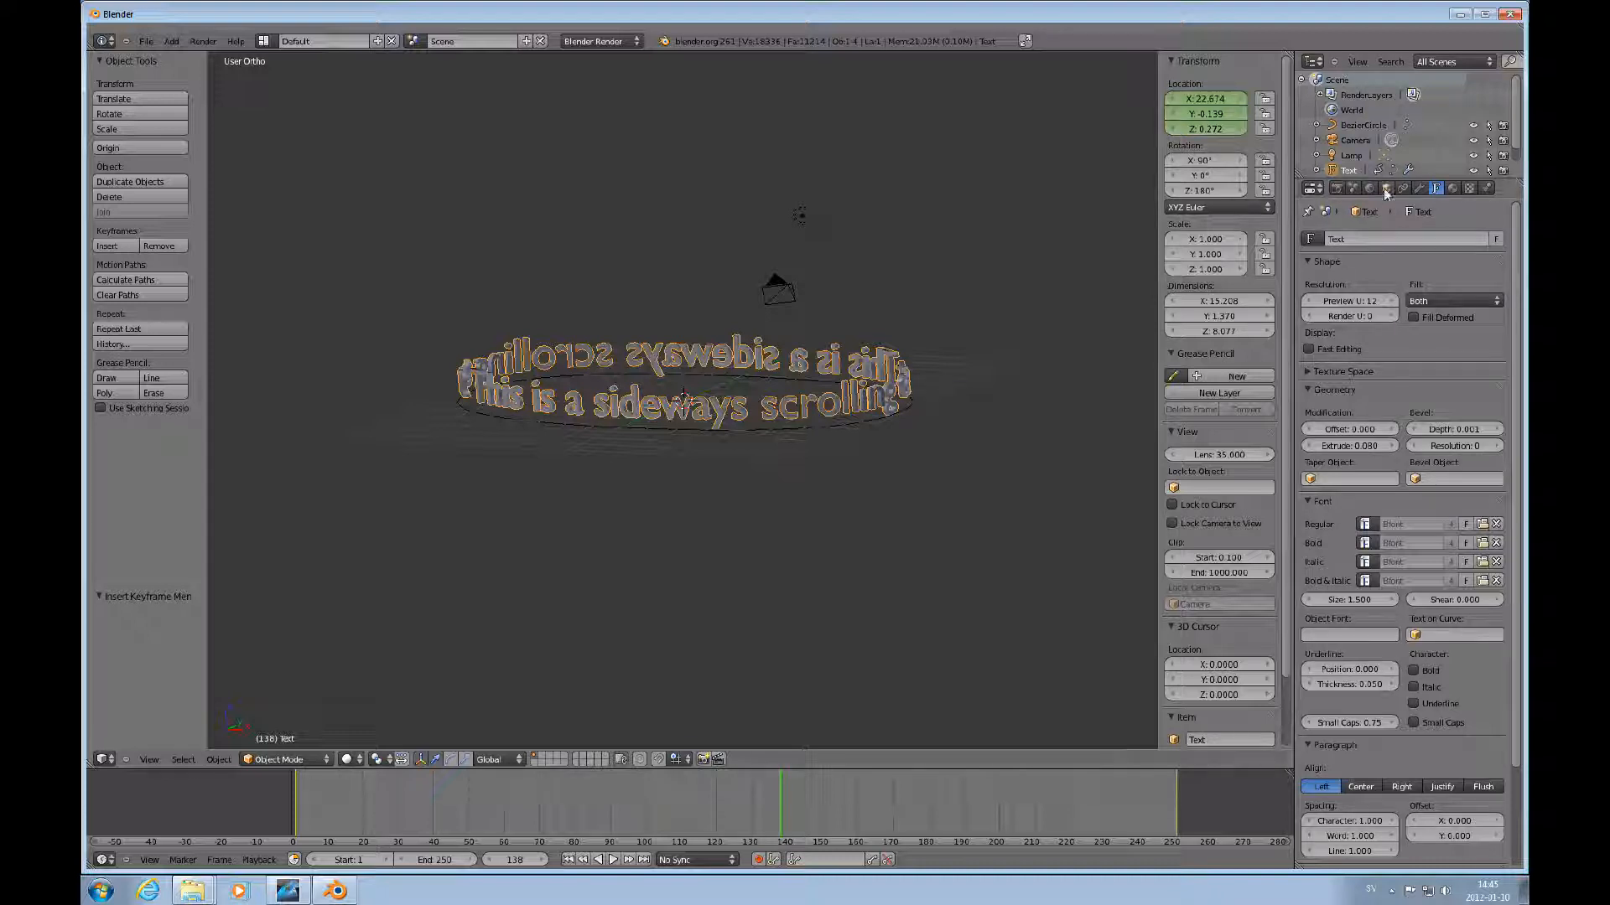
Open the text's modifier settings and zoom in to inspect the scrolling ring.
{"action": "left_click", "coordinate": [1421, 187]}
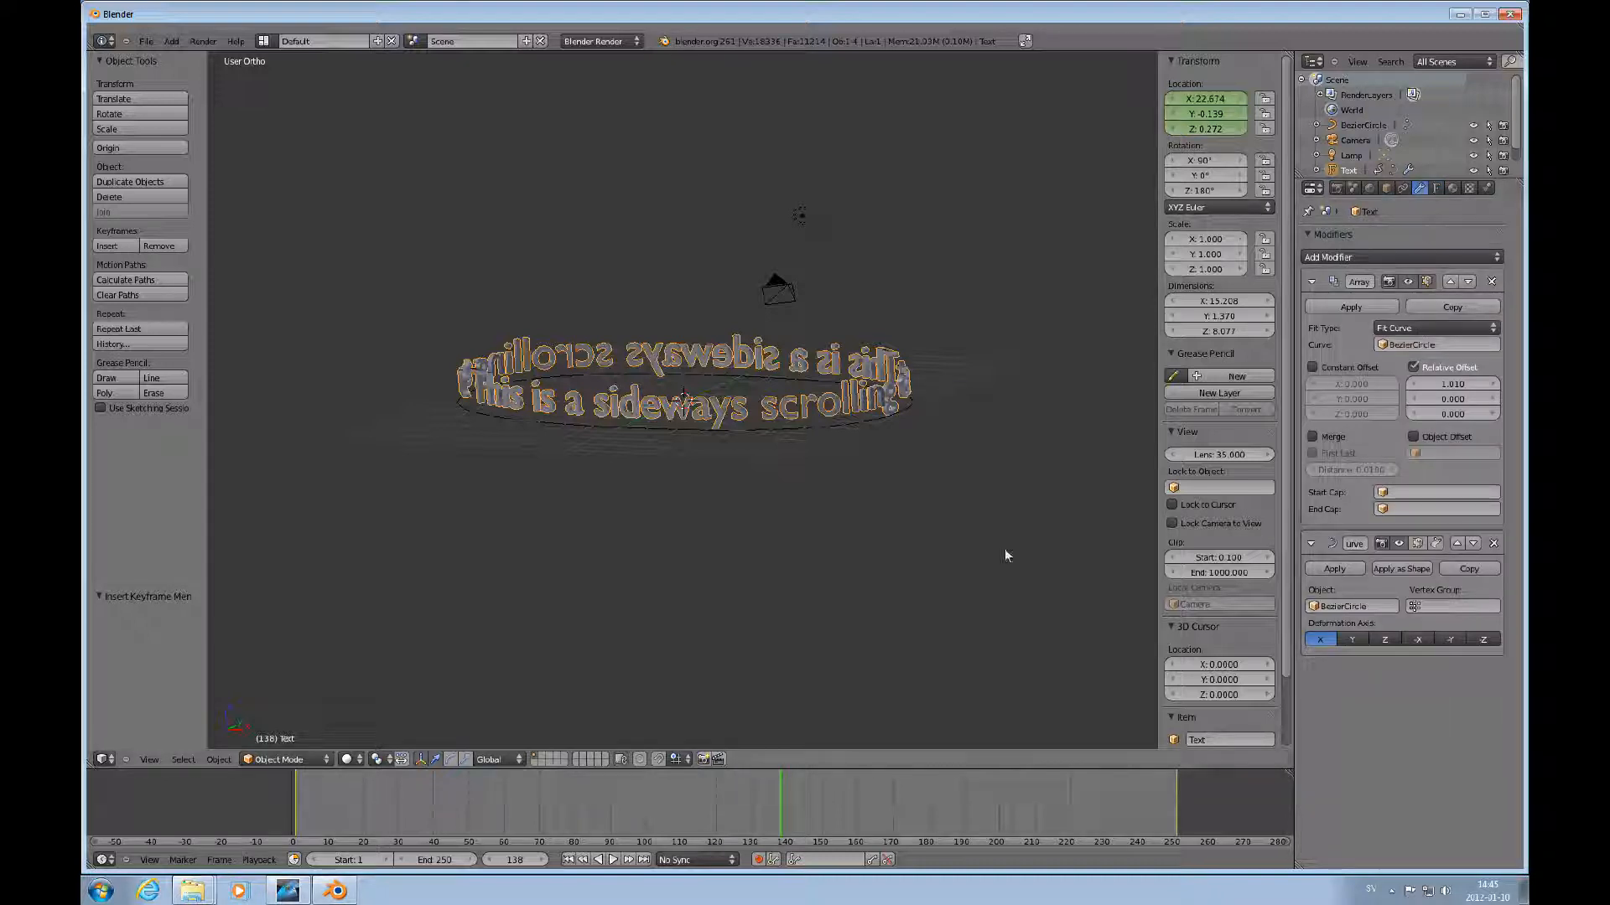
{"action": "scroll", "coordinate": [804, 448], "scroll_direction": "down", "scroll_amount": 2}
{"action": "scroll", "coordinate": [805, 449], "scroll_direction": "up", "scroll_amount": 5}
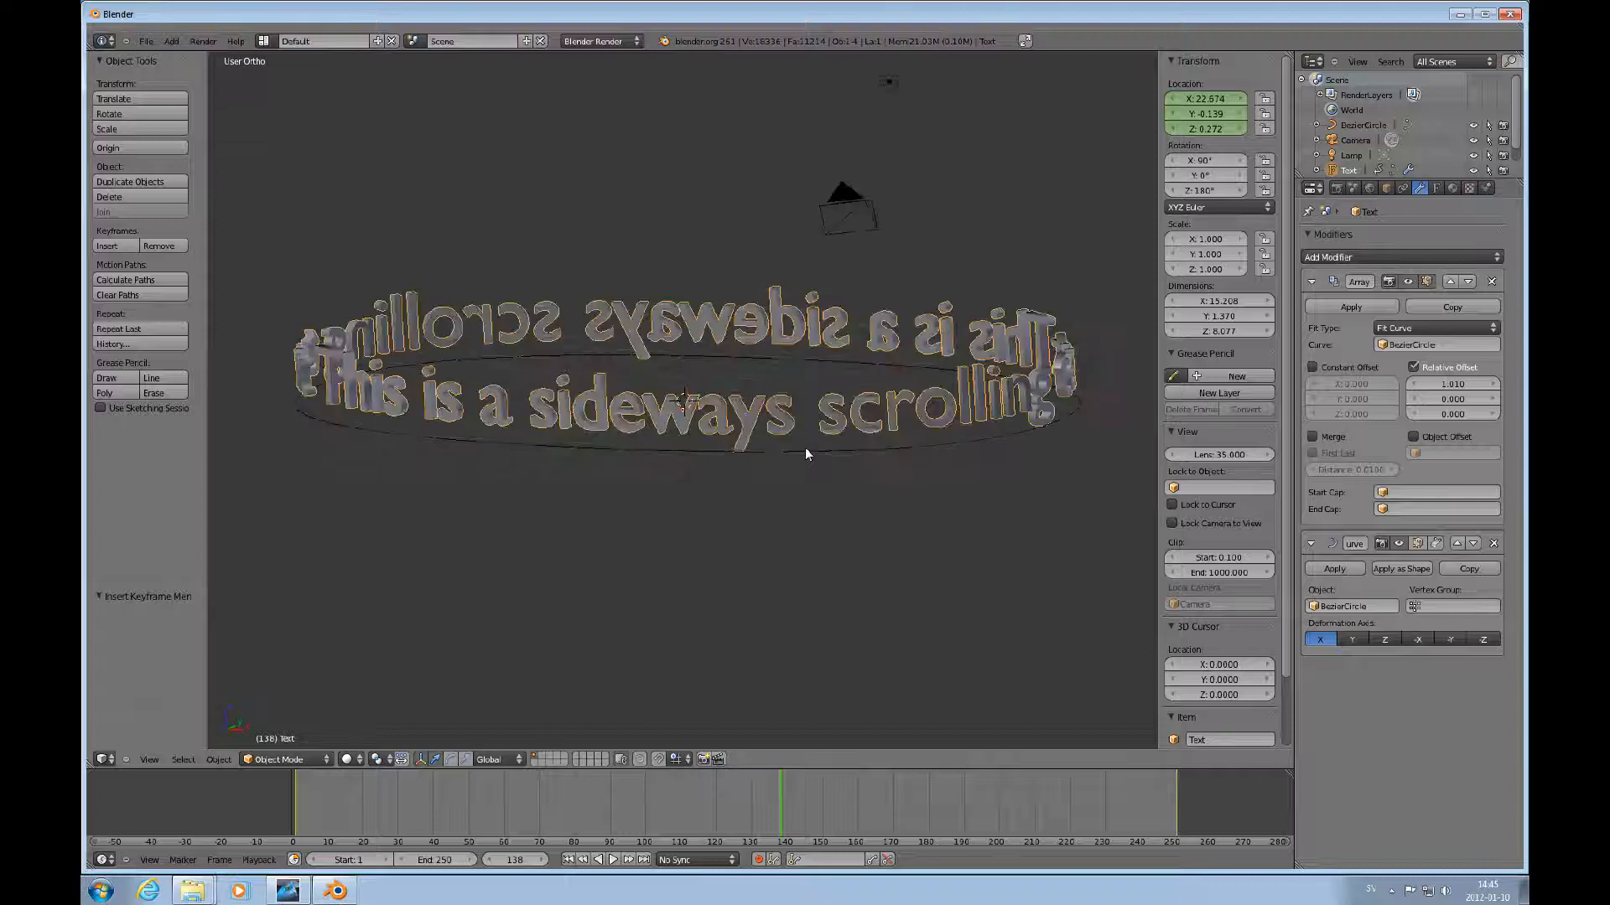
{"action": "scroll", "coordinate": [805, 448], "scroll_direction": "down", "scroll_amount": 2}
{"action": "scroll", "coordinate": [825, 450], "scroll_direction": "down", "scroll_amount": 1}
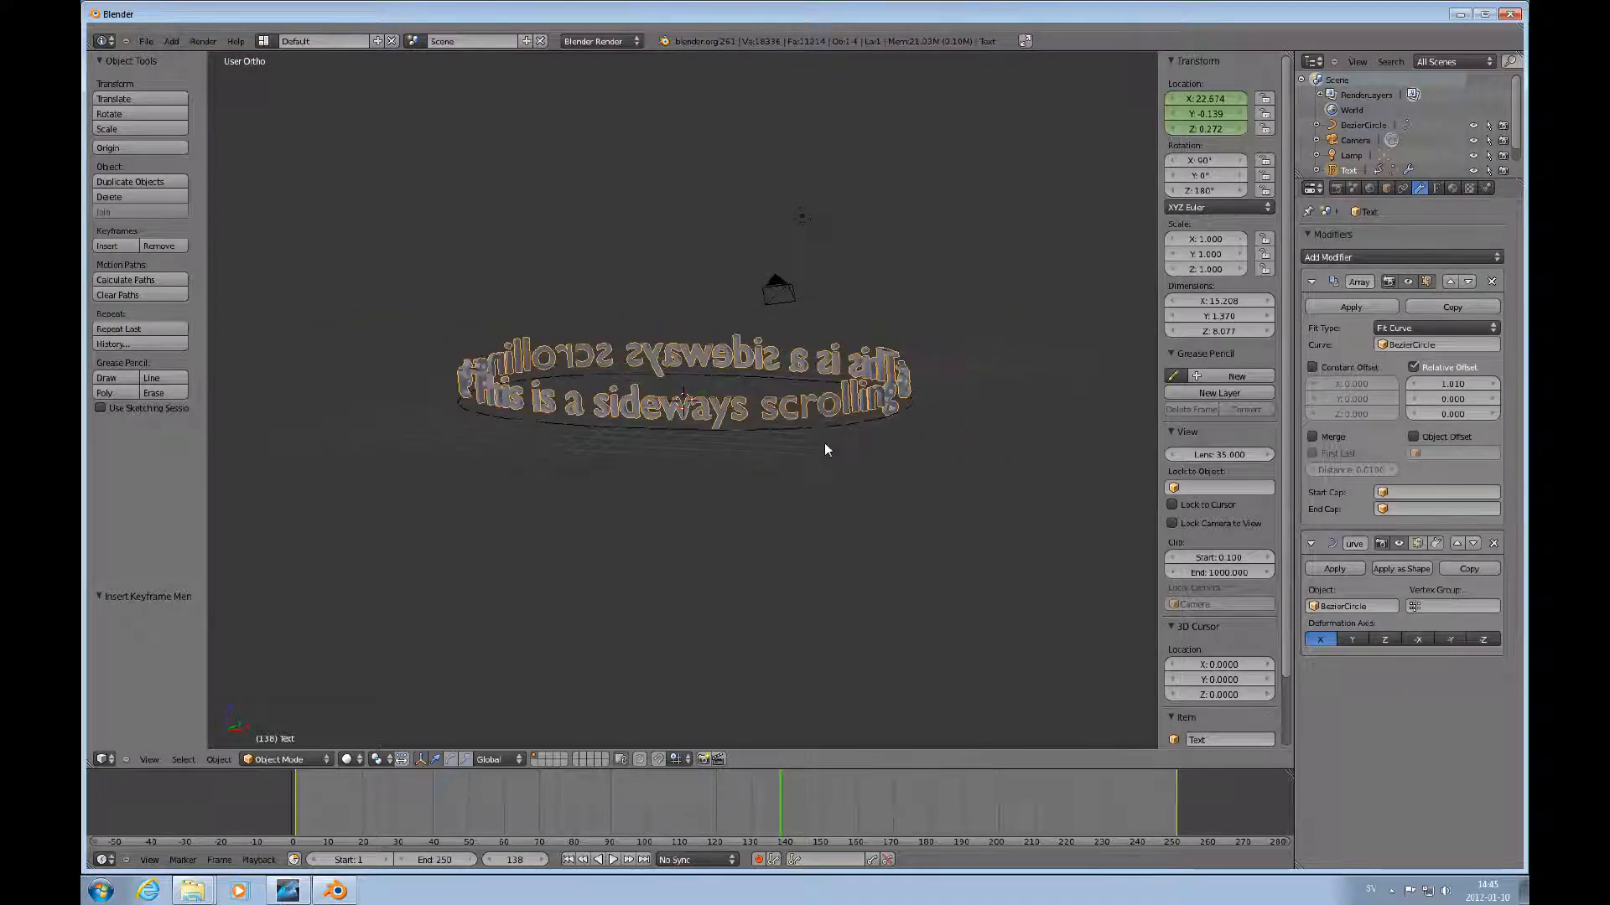